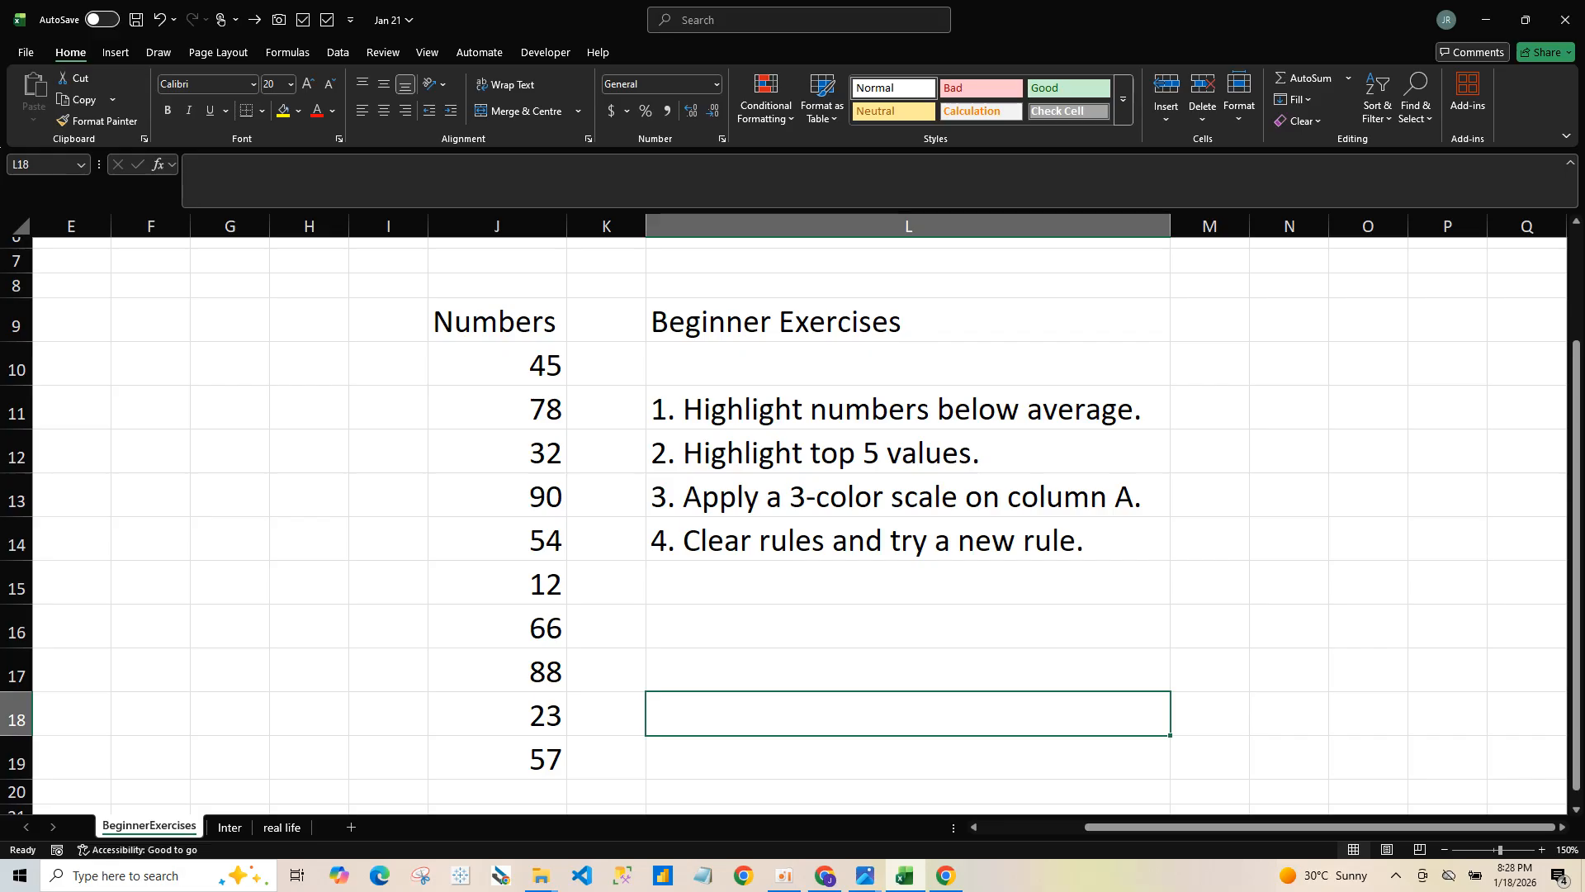
Step: Select the whole of column J, which holds the Numbers list
drag(495, 321, 496, 758)
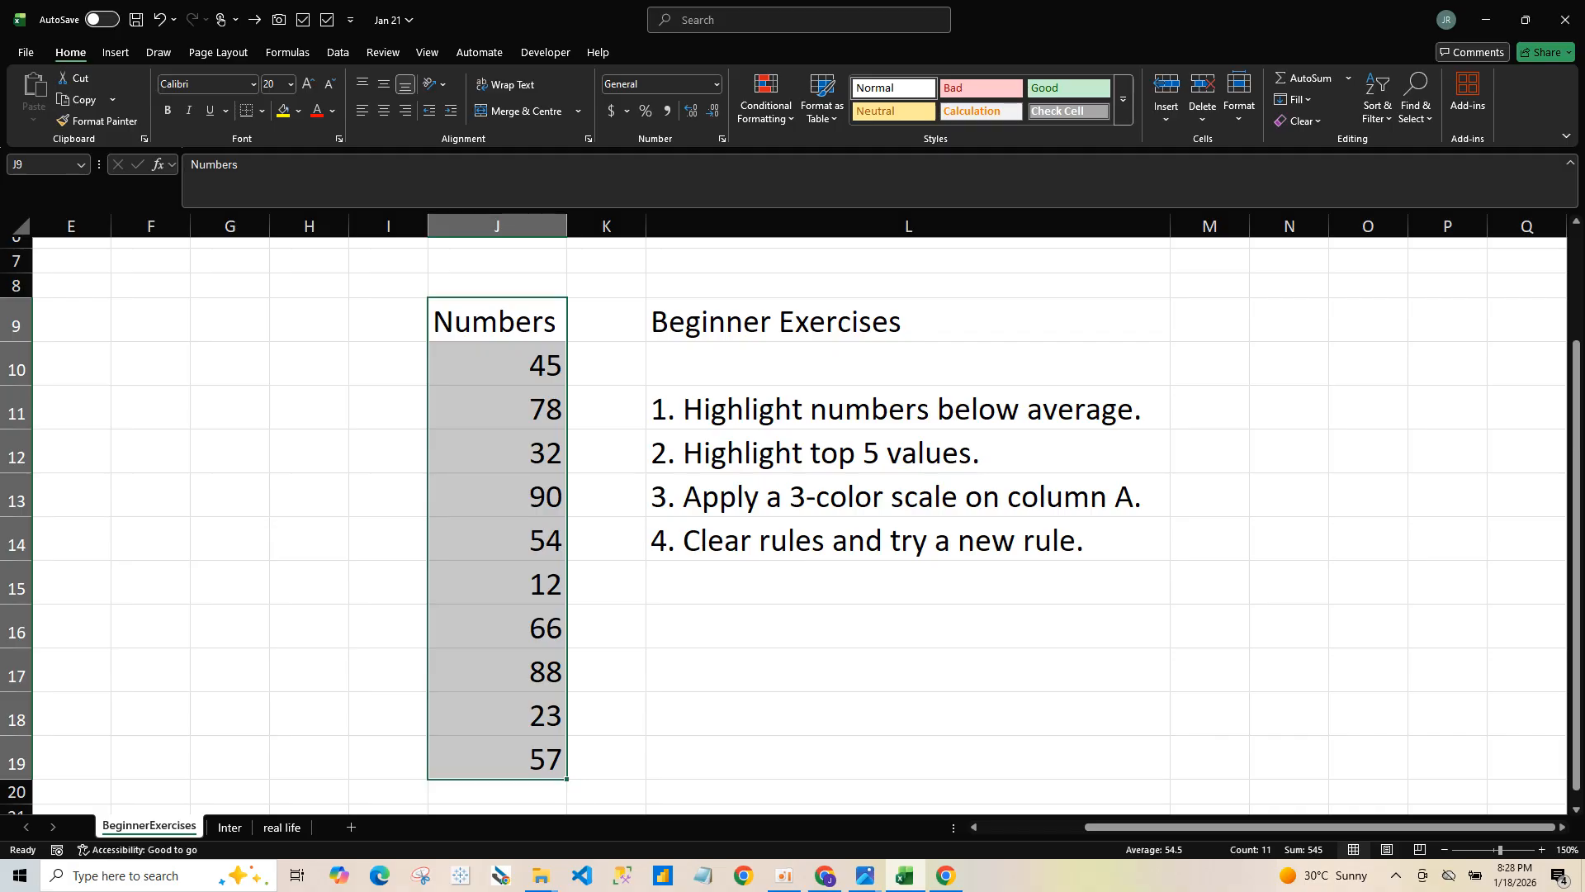
right_click(528, 299)
key(Escape)
right_click(493, 226)
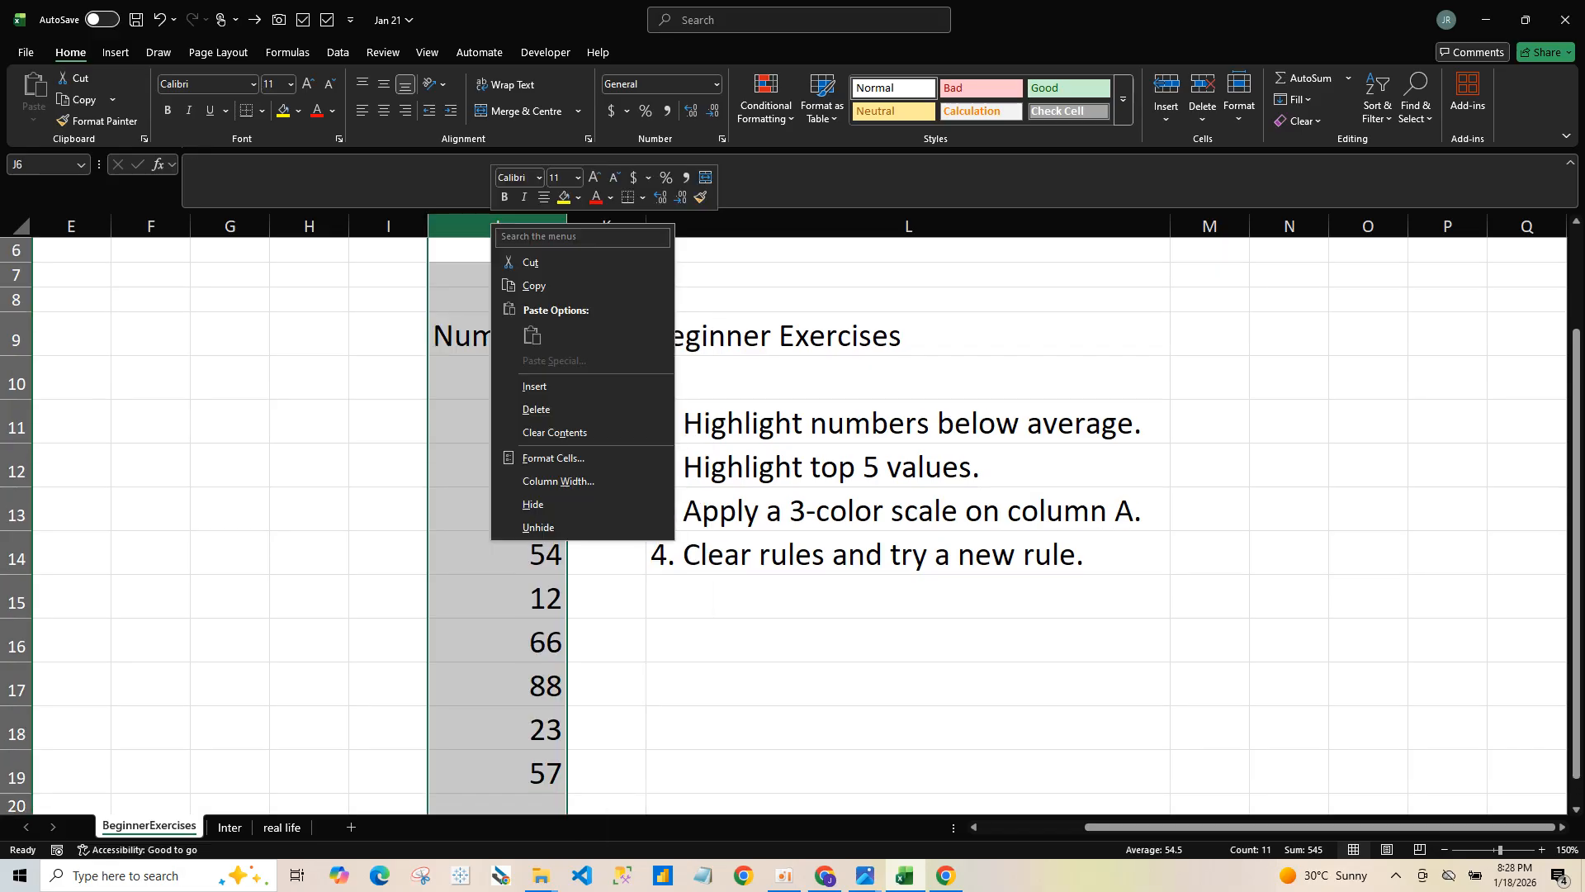
right_click(476, 227)
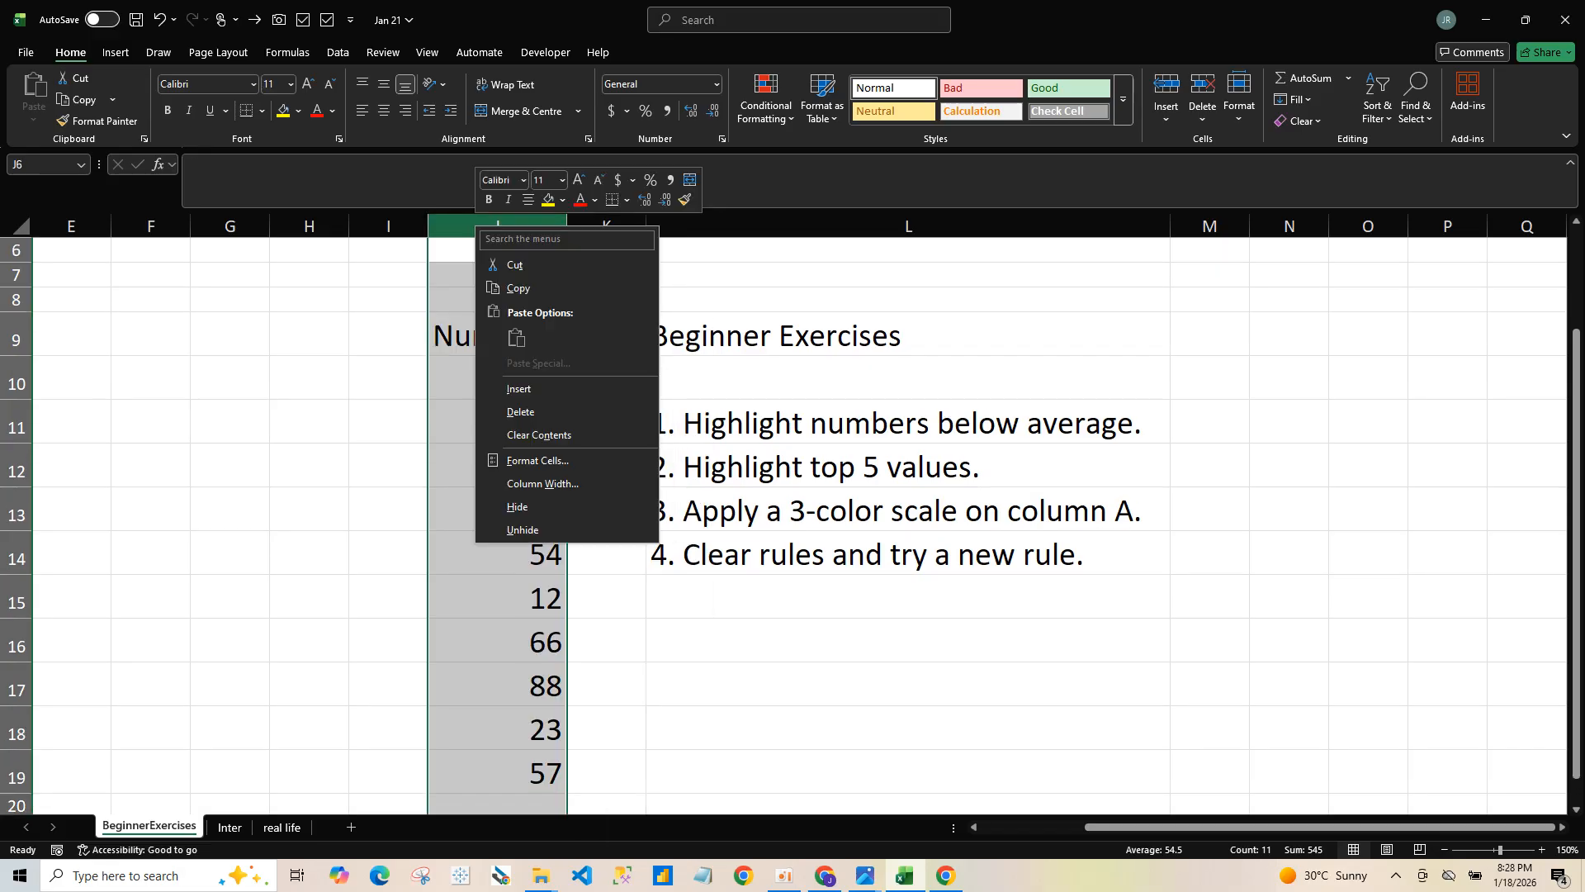
key(Escape)
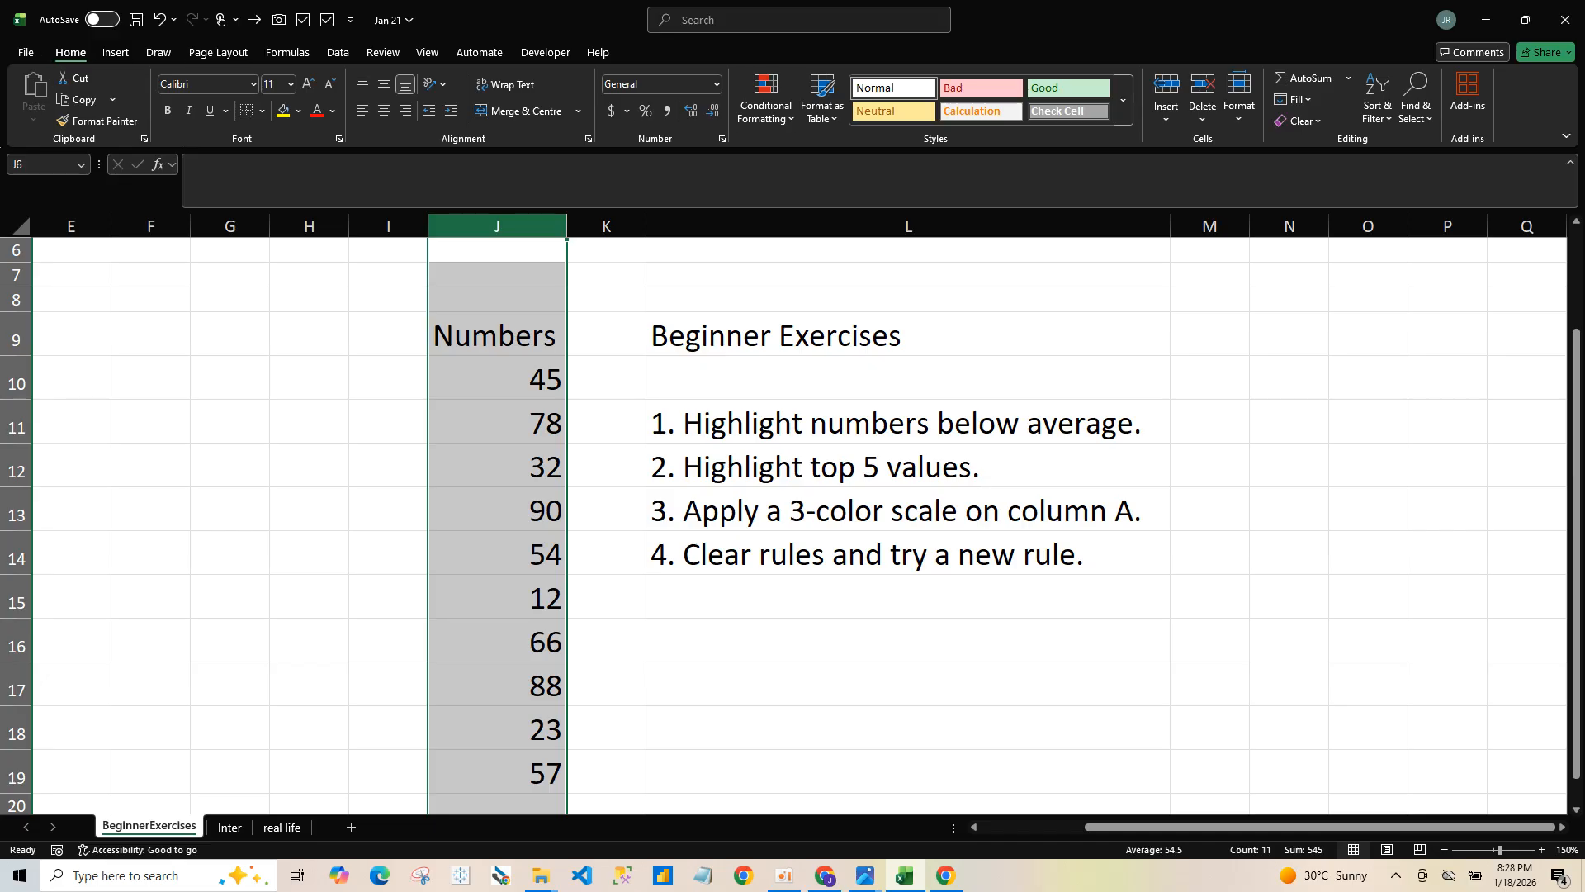
right_click(515, 344)
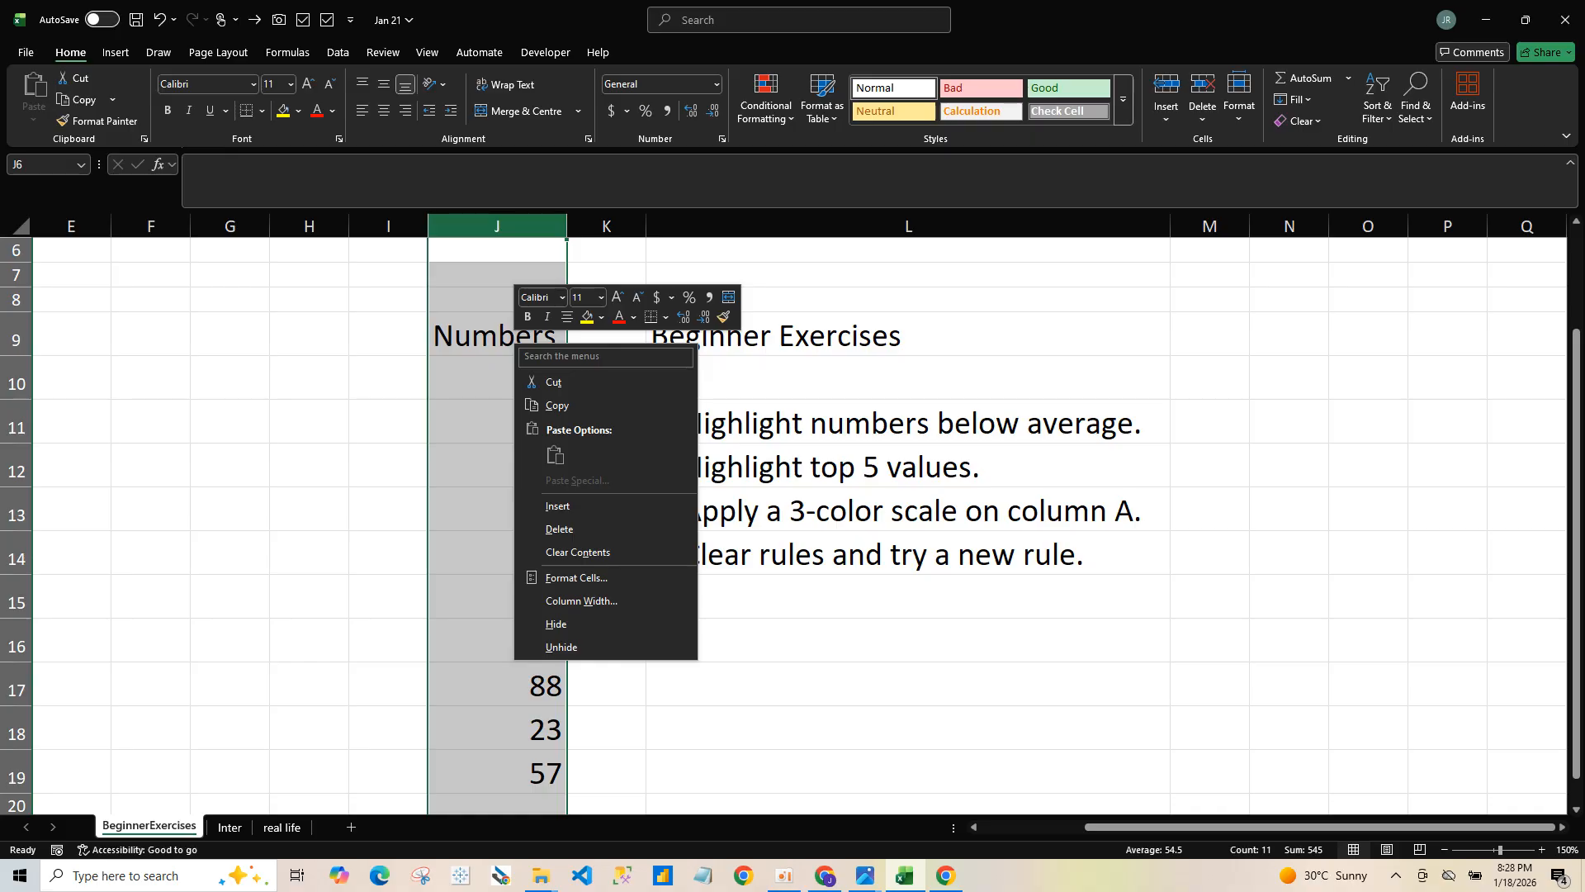
key(Escape)
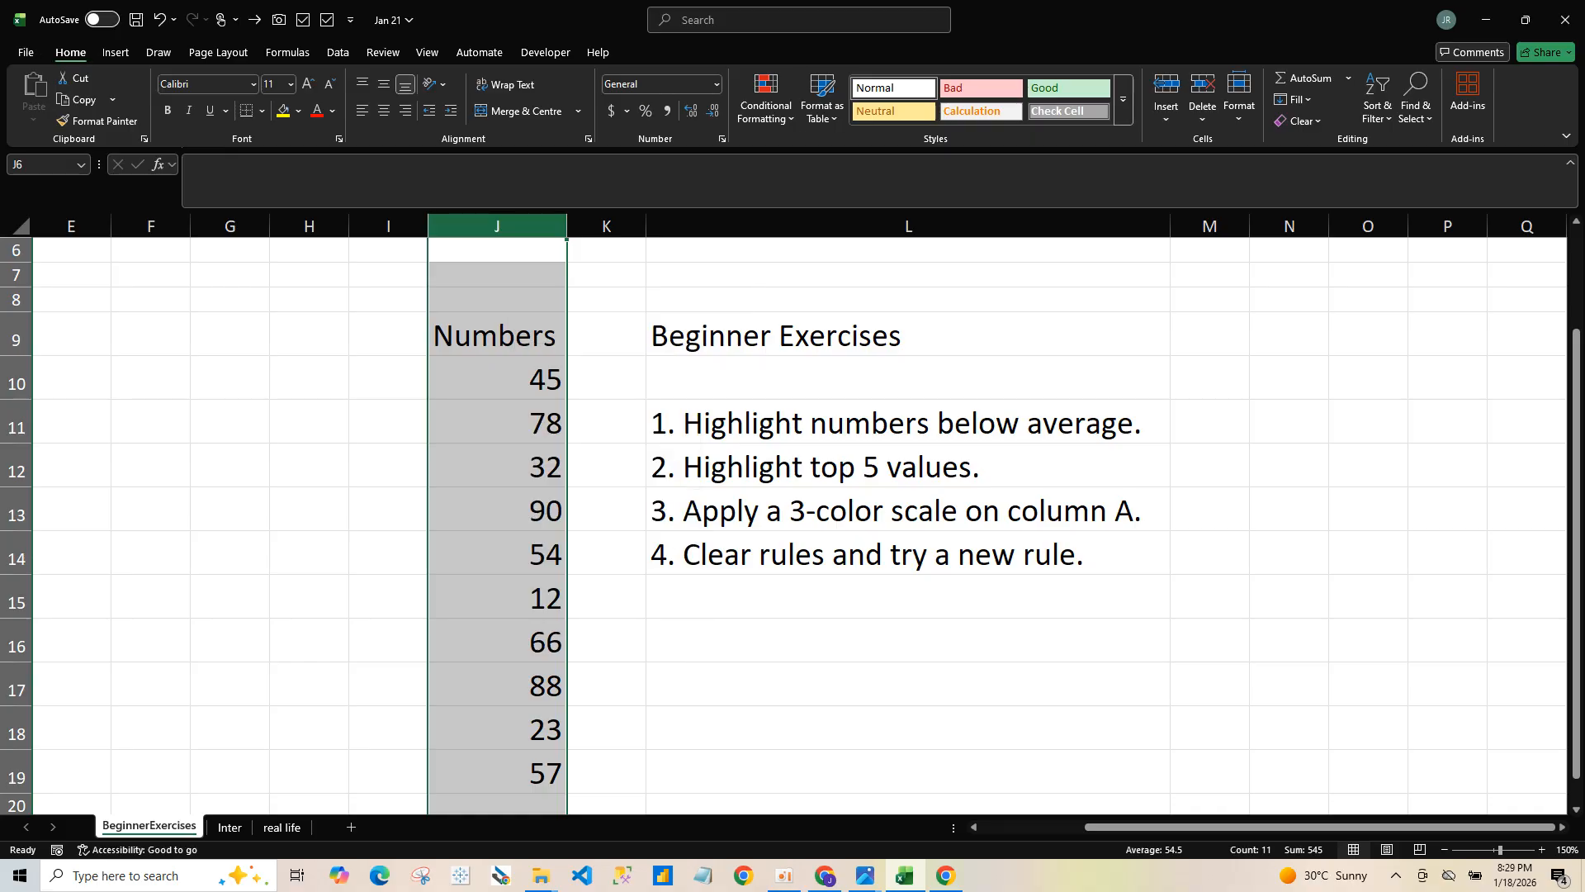
Step: Start a Below Average conditional formatting rule on the Numbers column
click(766, 99)
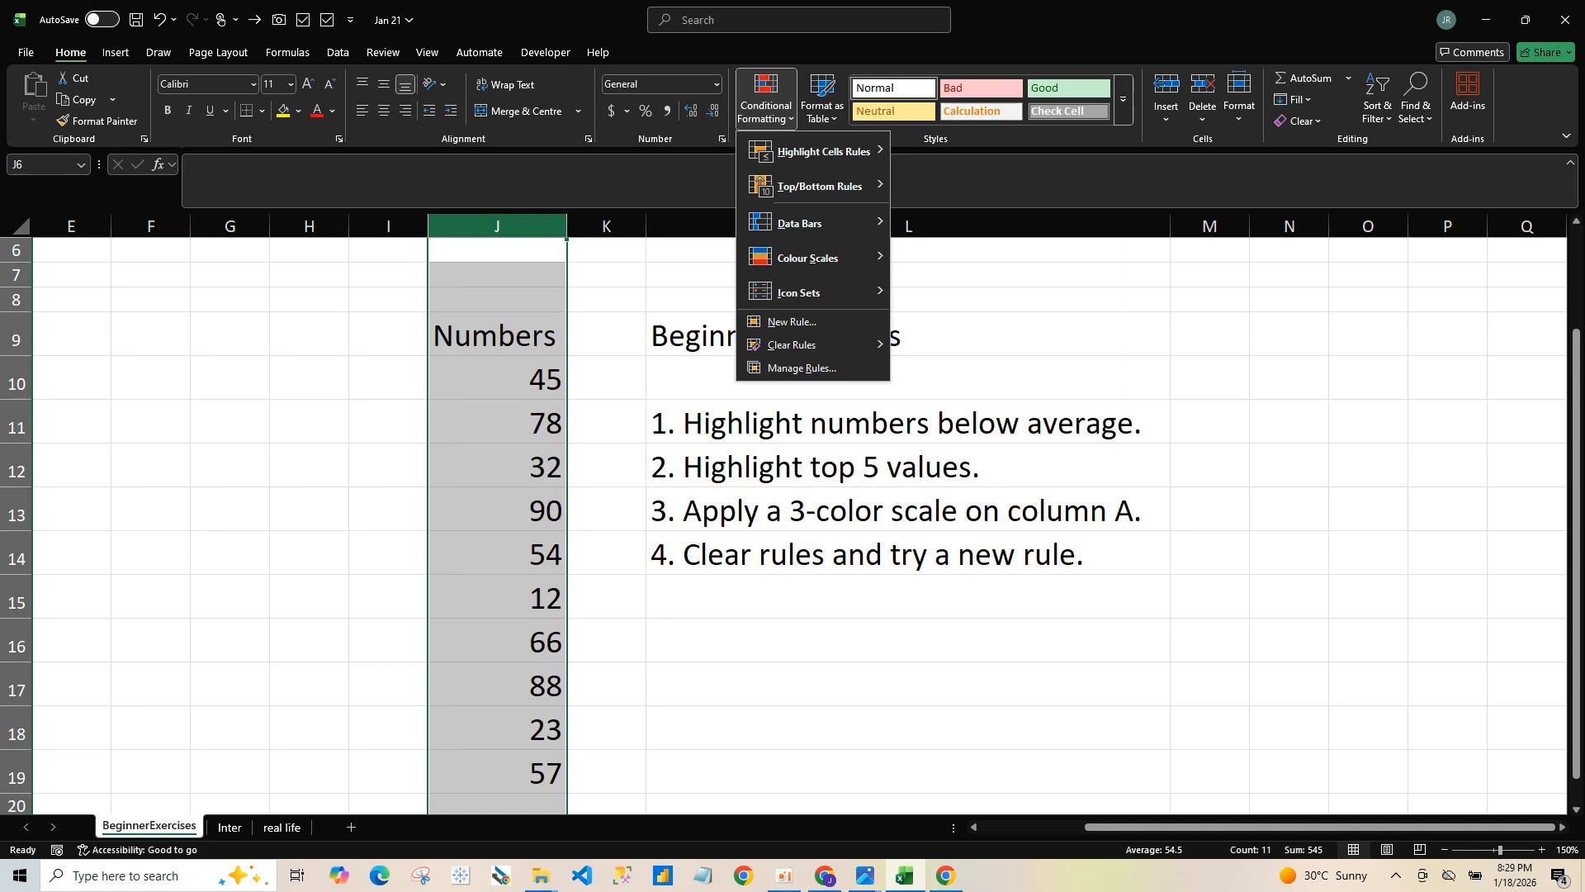
click(766, 99)
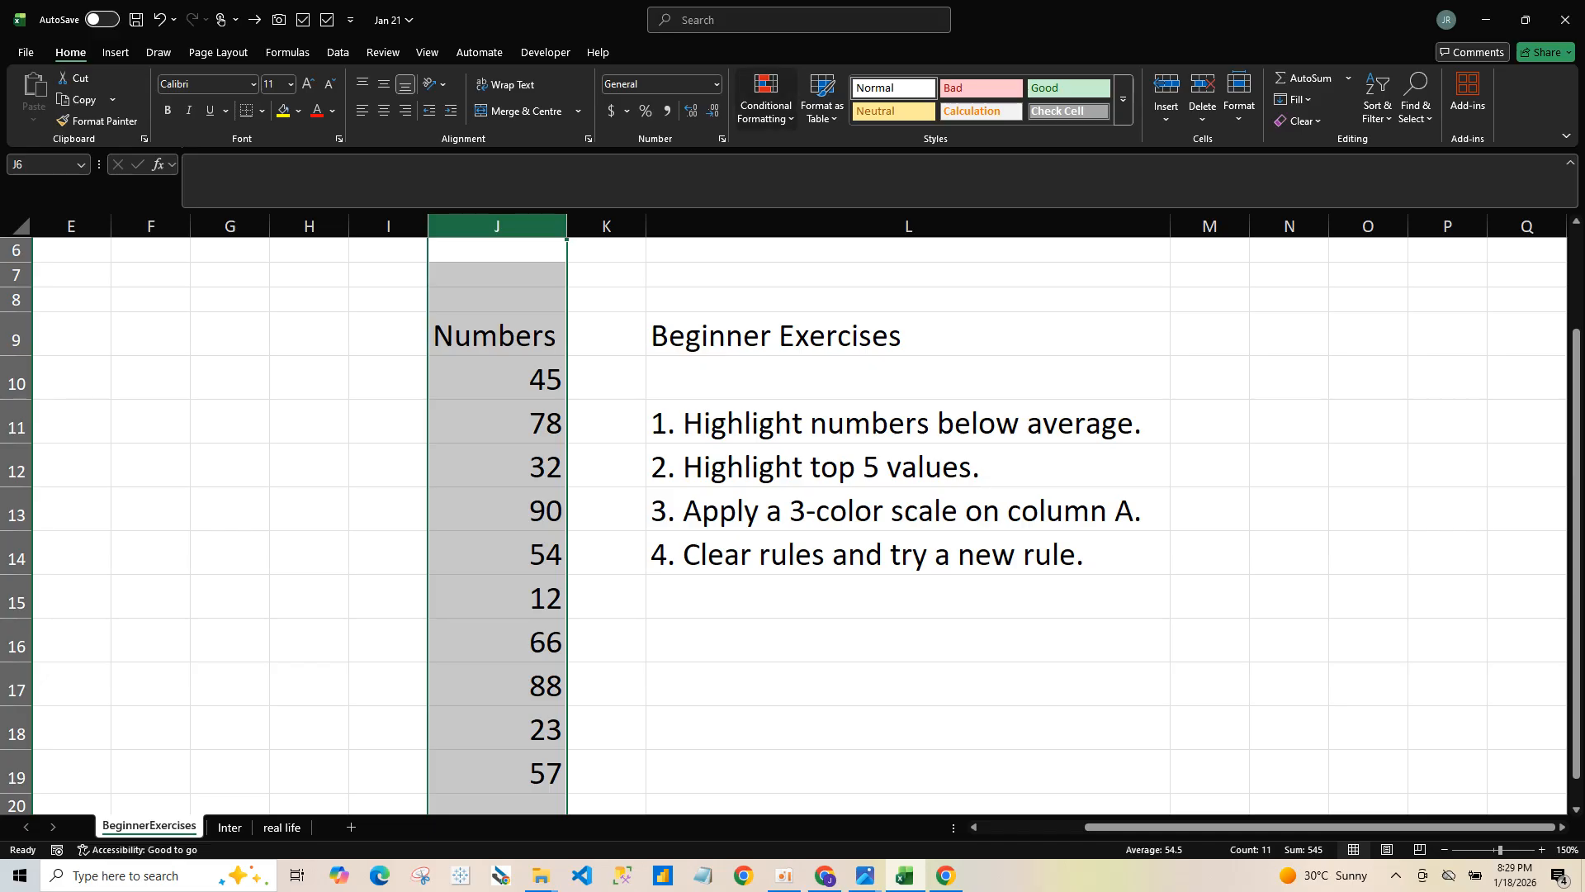
click(766, 99)
mouse_move(818, 151)
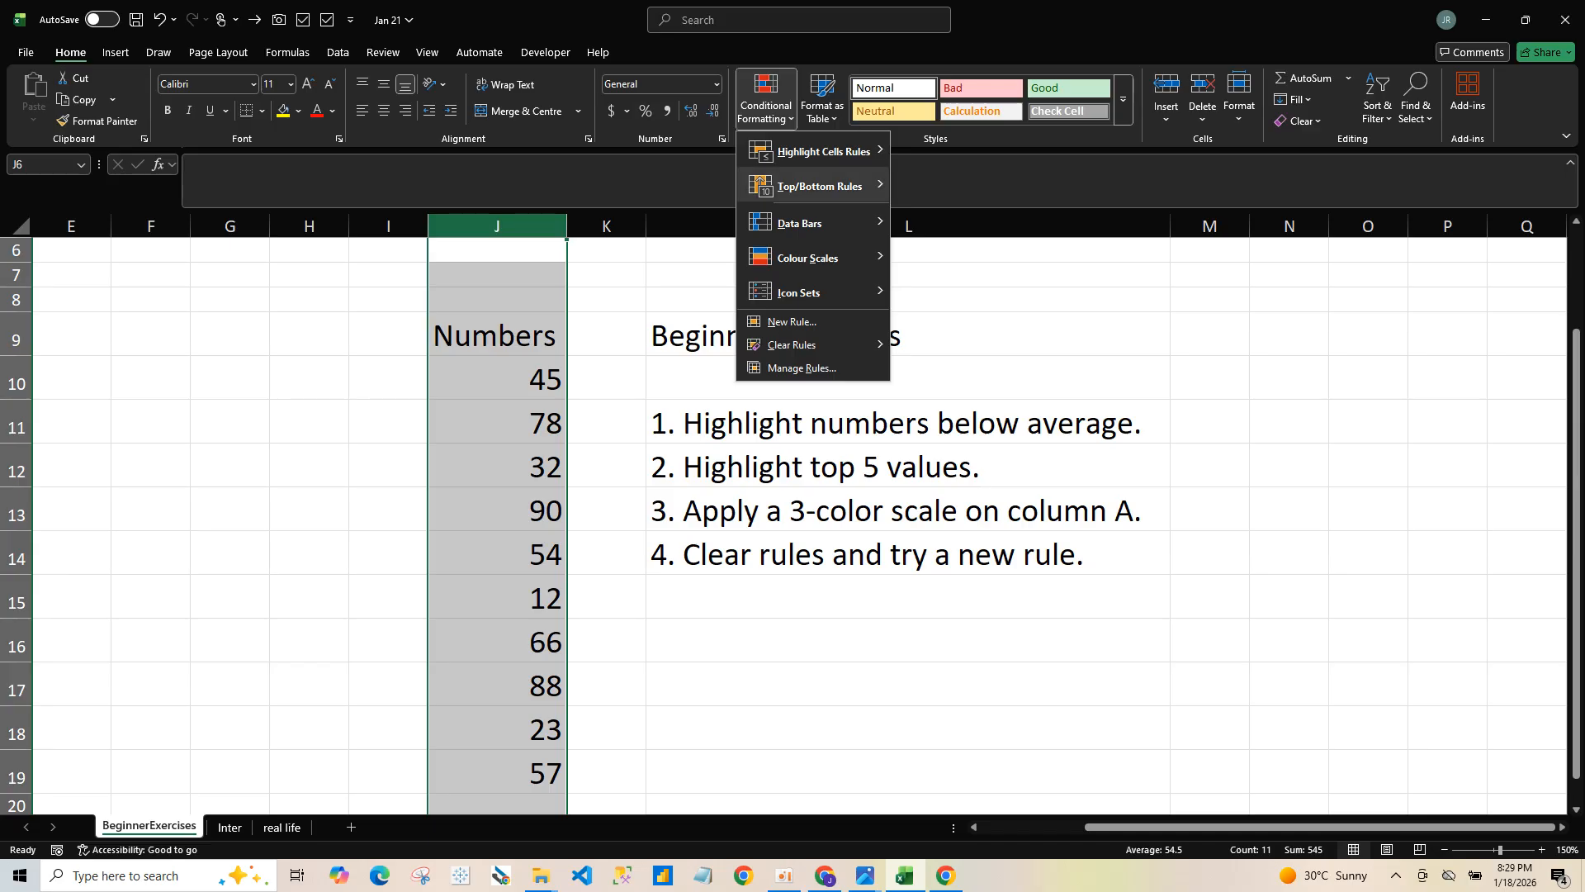
mouse_move(761, 183)
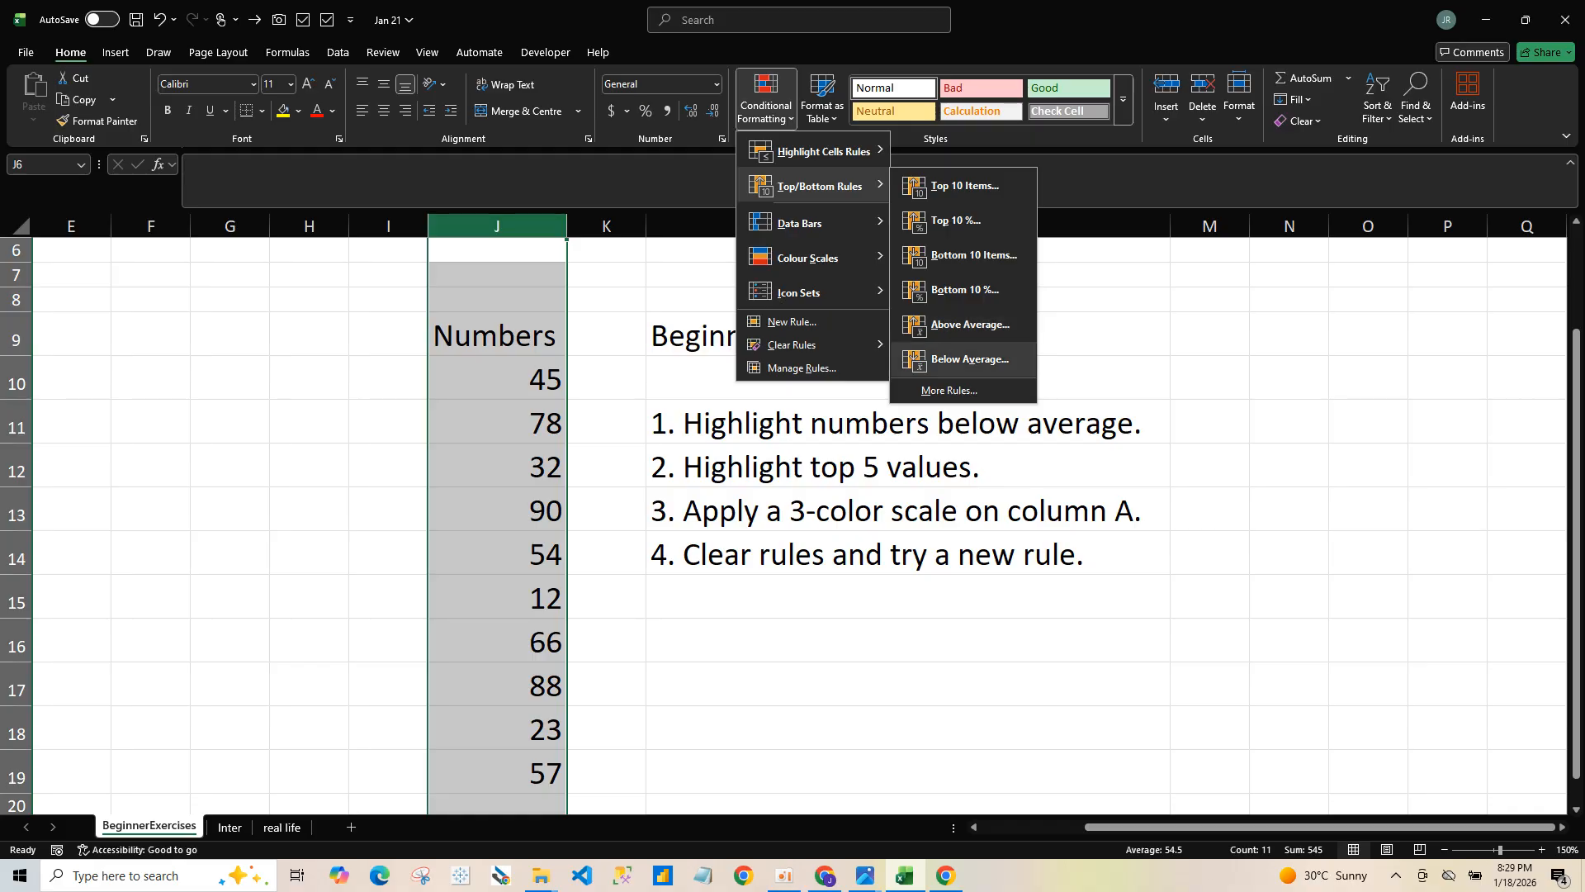
click(971, 359)
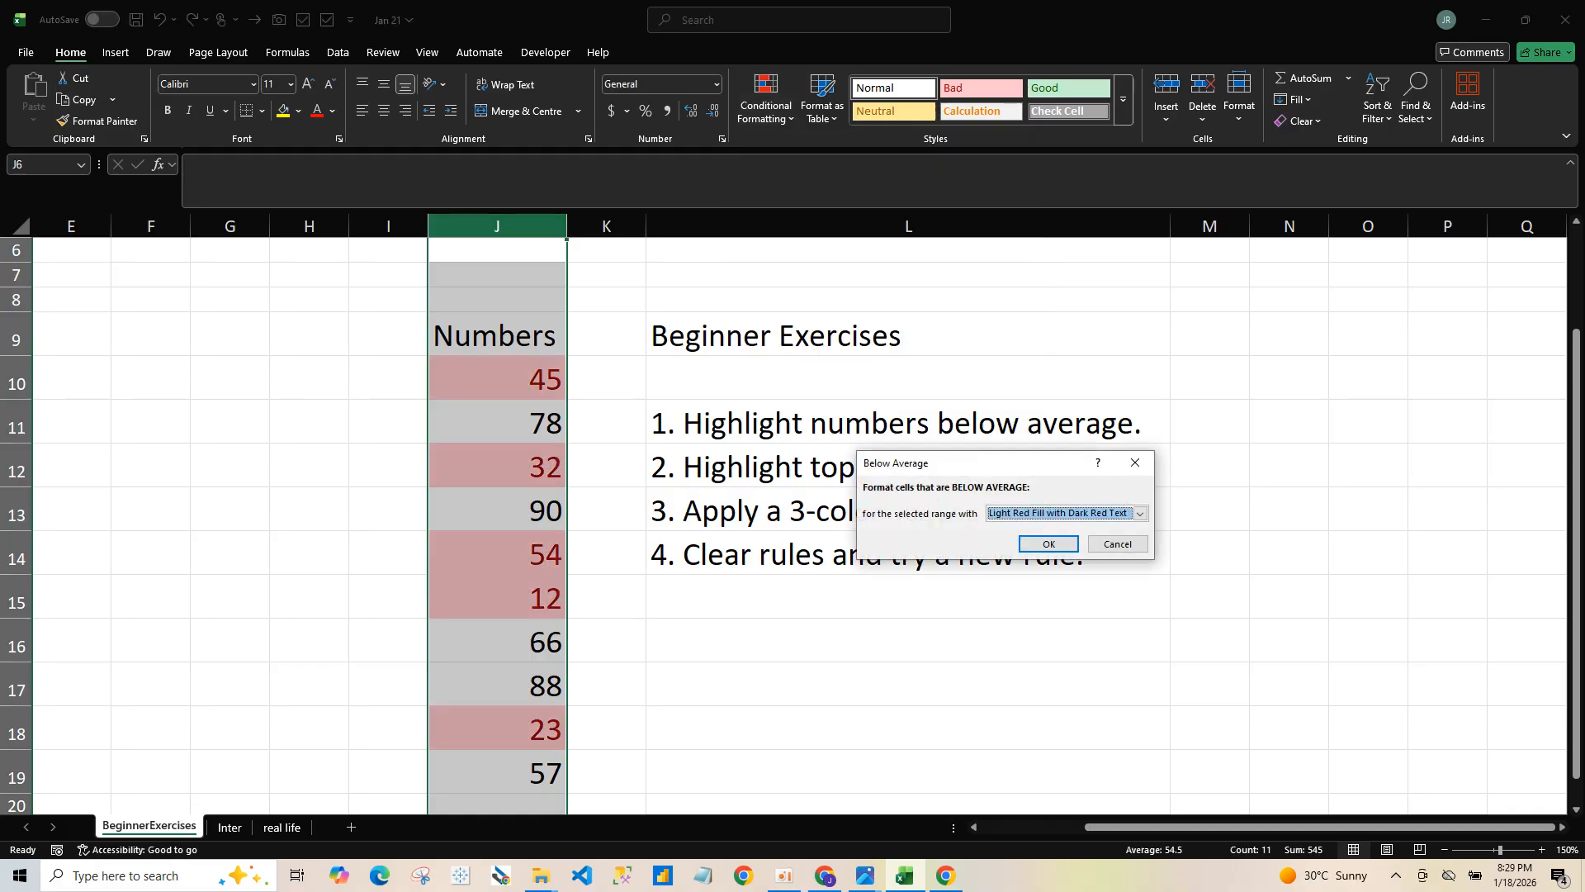
Step: Try Yellow Fill with Dark Yellow Text and Green Fill with Dark Green Text for the below-average values
click(1140, 513)
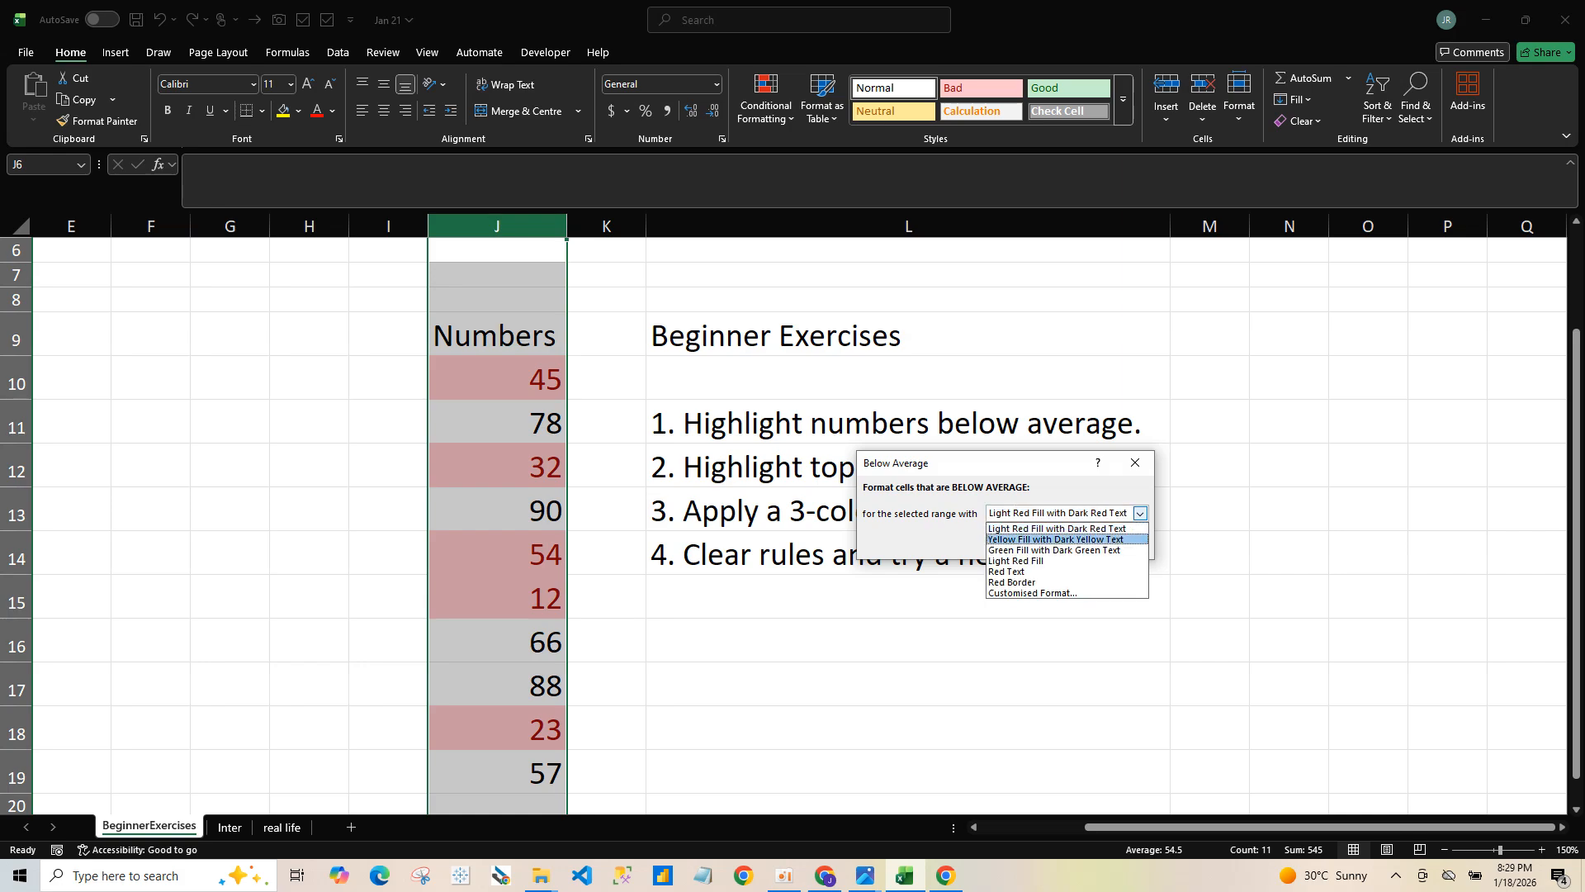
click(1140, 513)
click(1140, 512)
click(1055, 539)
click(1140, 512)
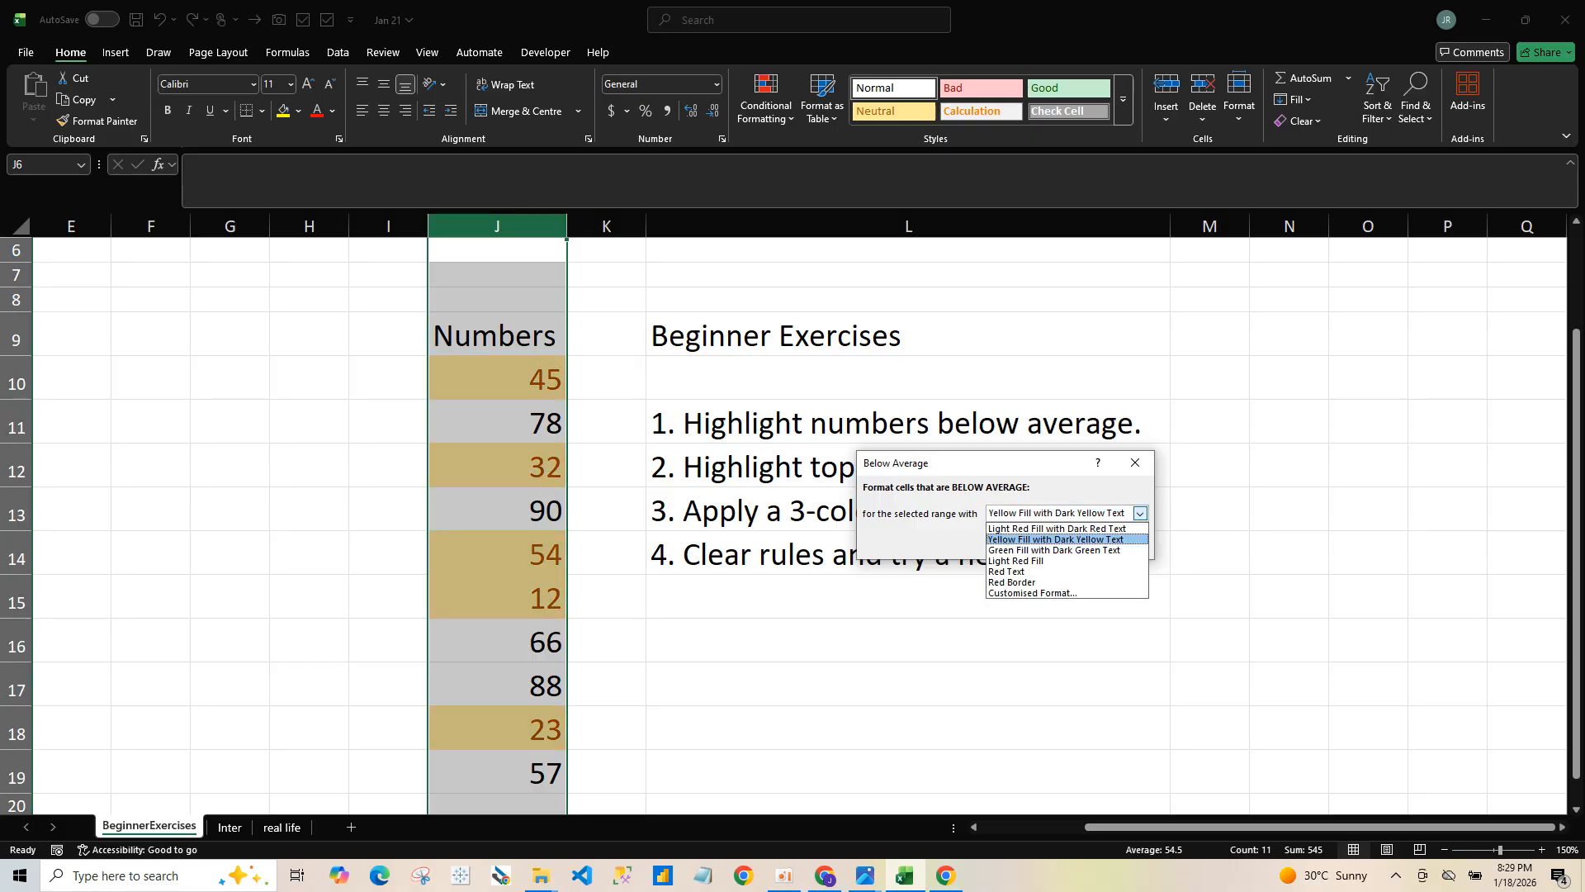
click(1054, 550)
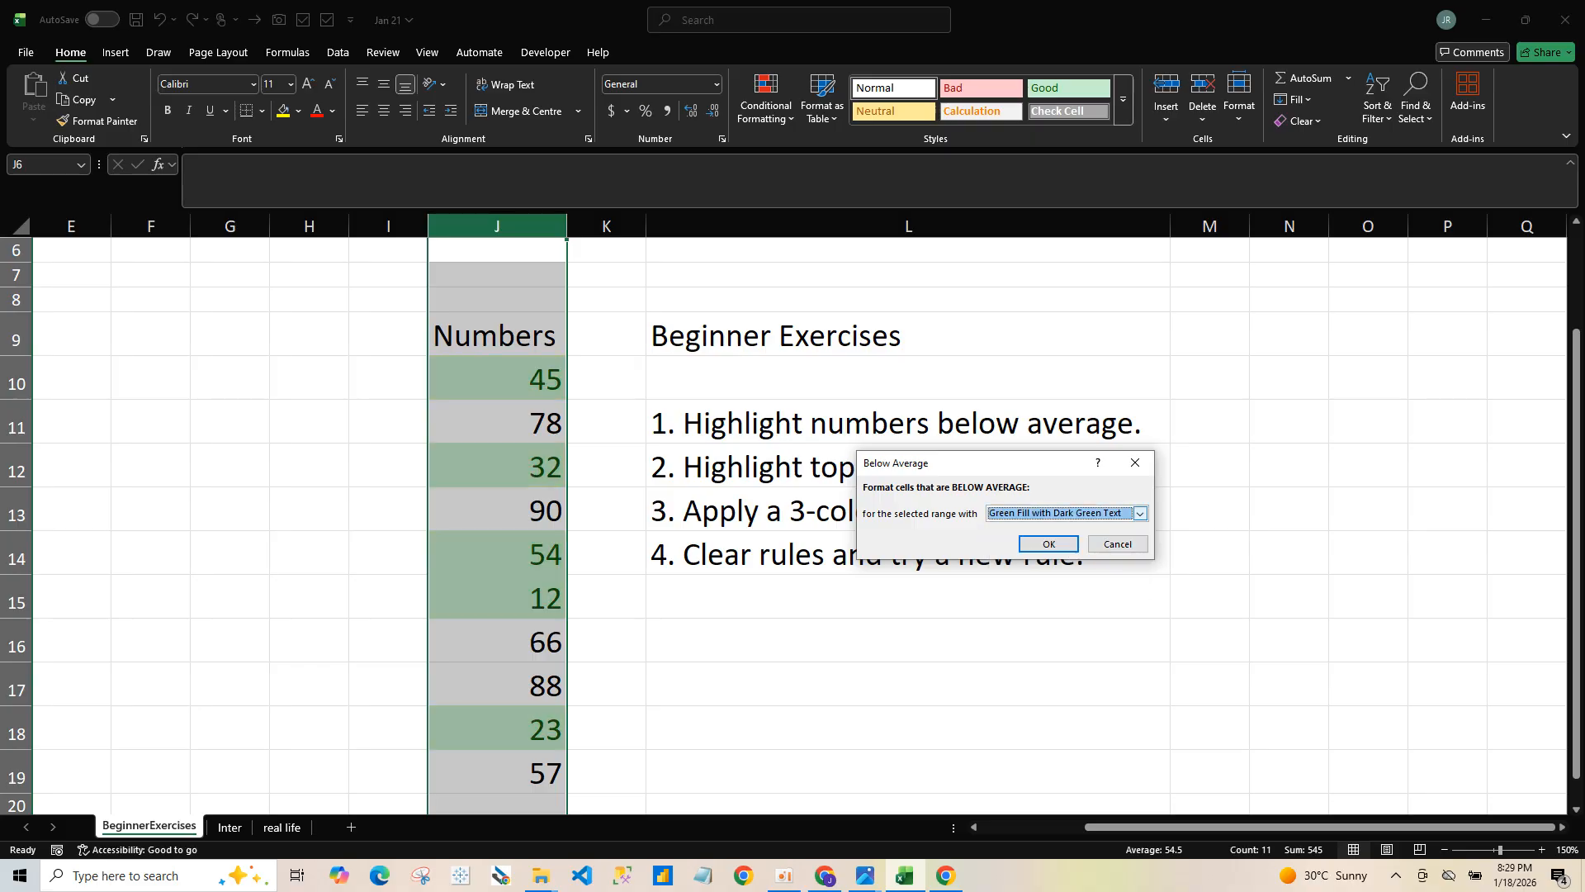
Step: Set the below-average format to Light Red Fill with Dark Red Text and apply the rule
click(1140, 513)
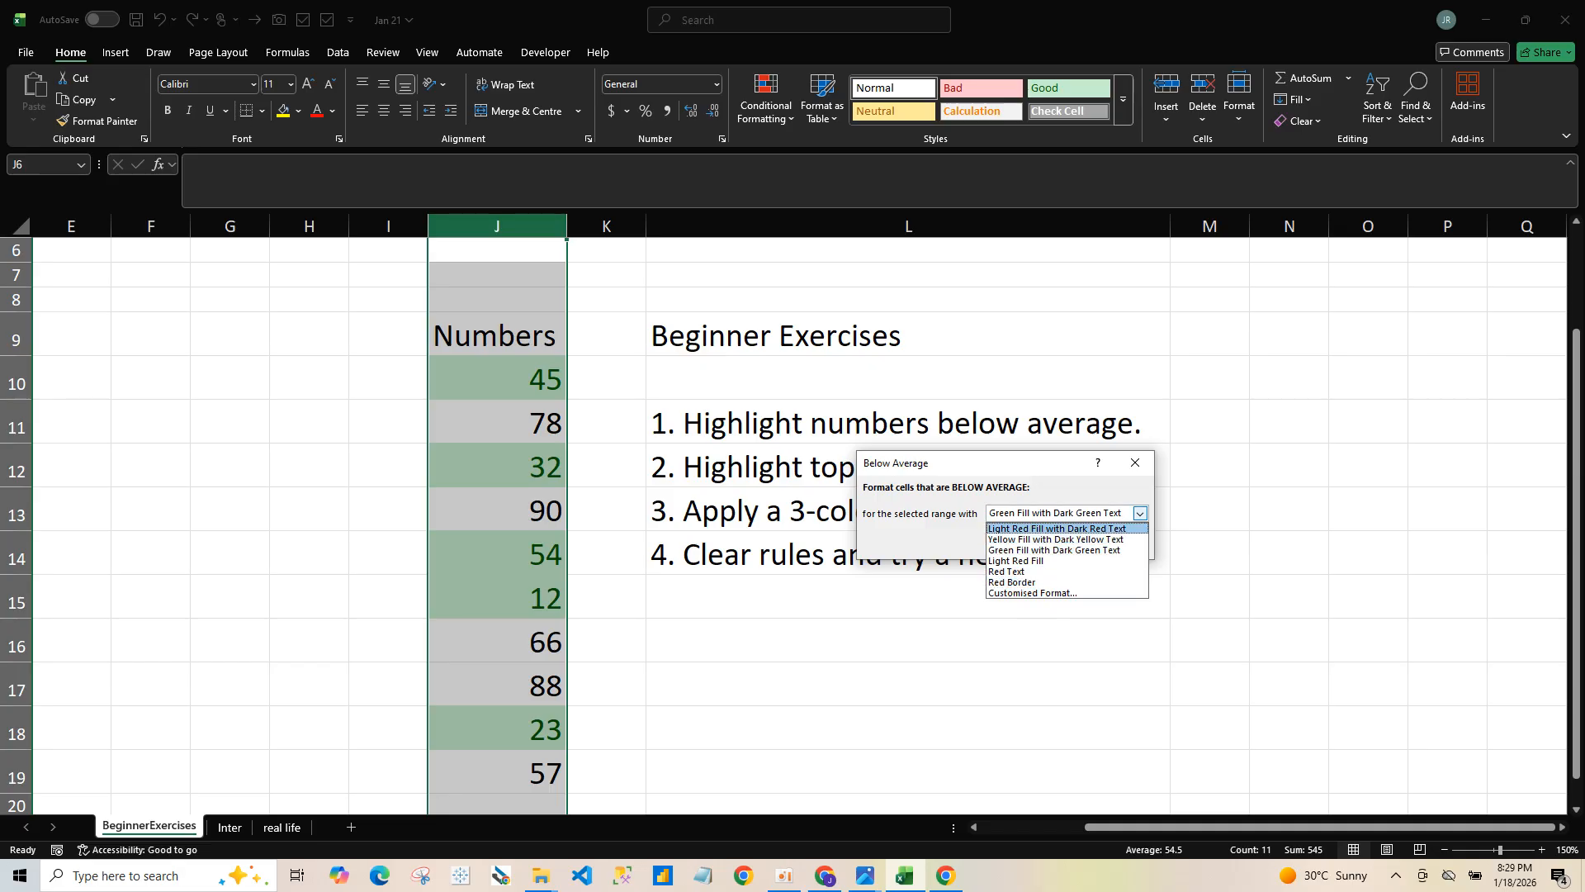
click(1056, 528)
click(1049, 544)
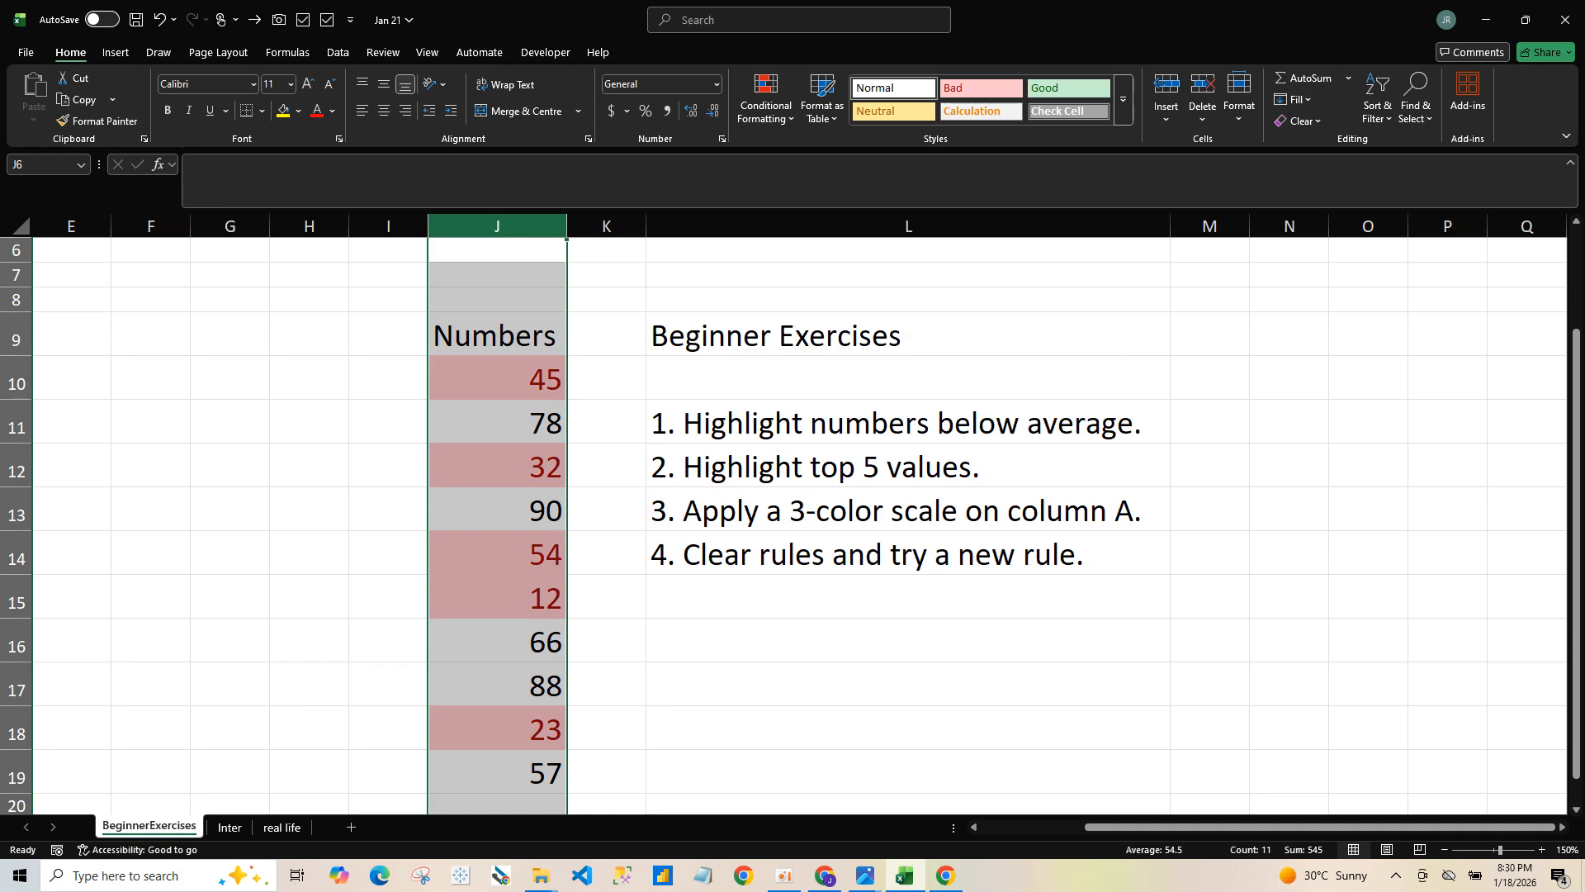
Step: Clear the conditional formatting rules from the entire sheet
click(767, 99)
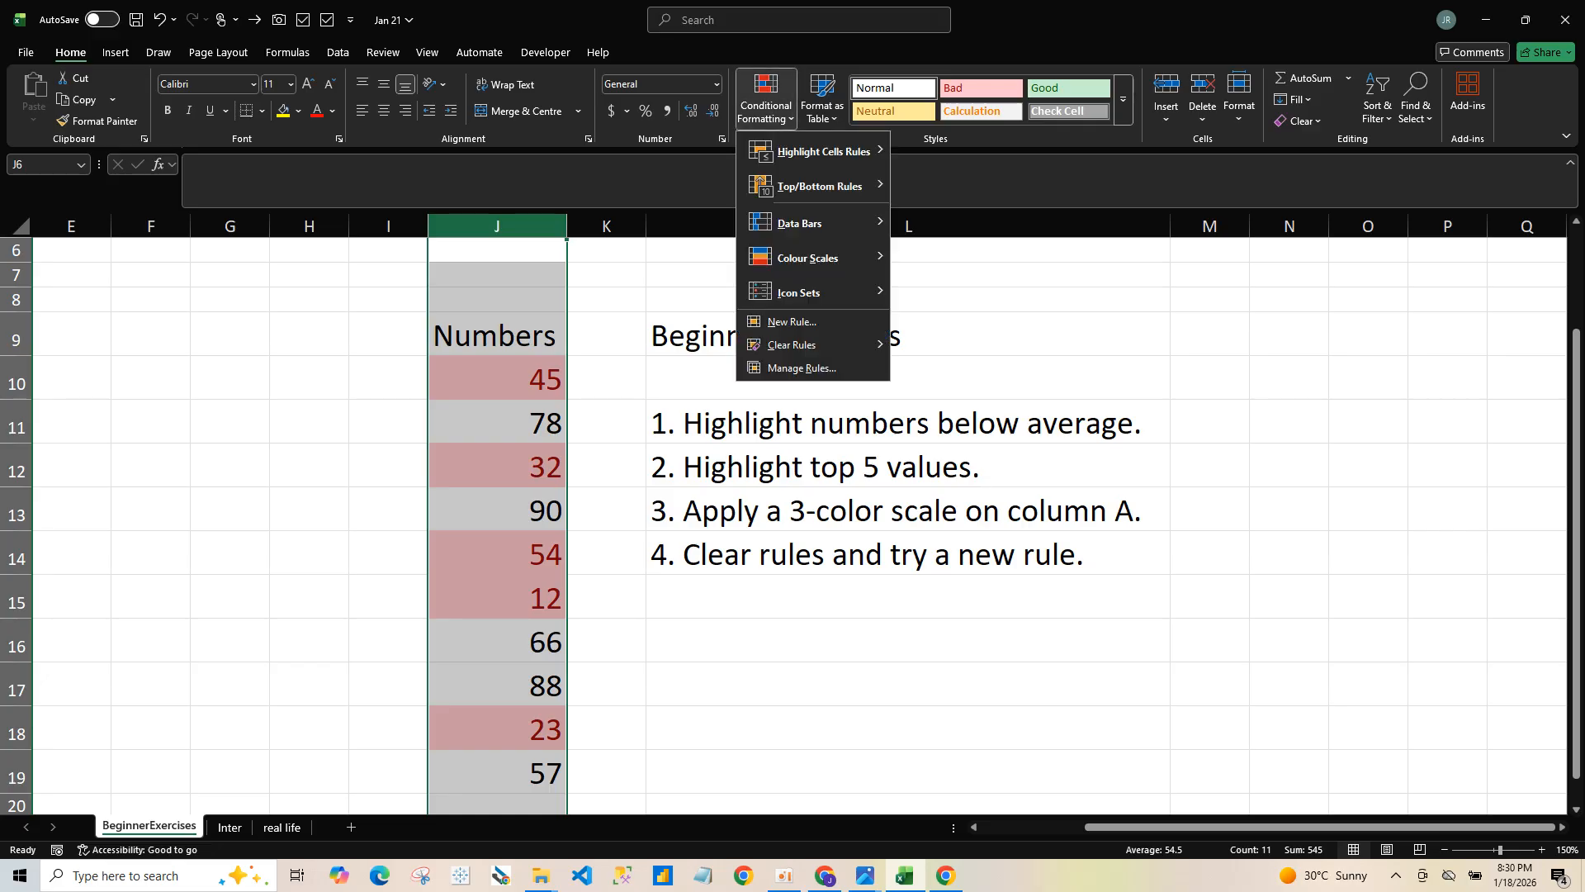
mouse_move(793, 344)
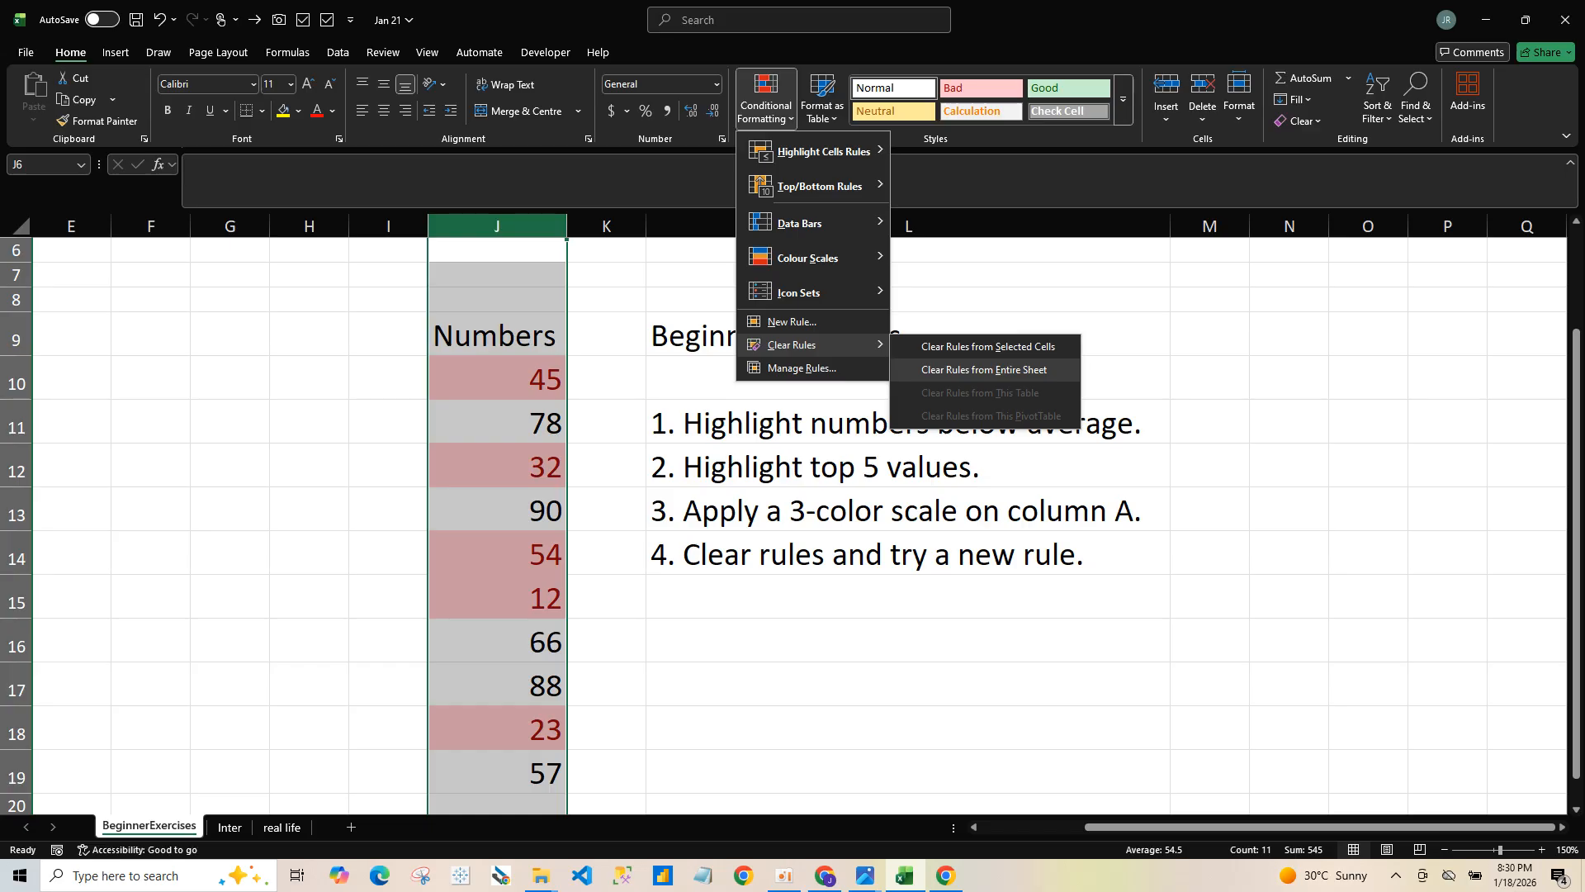
click(984, 369)
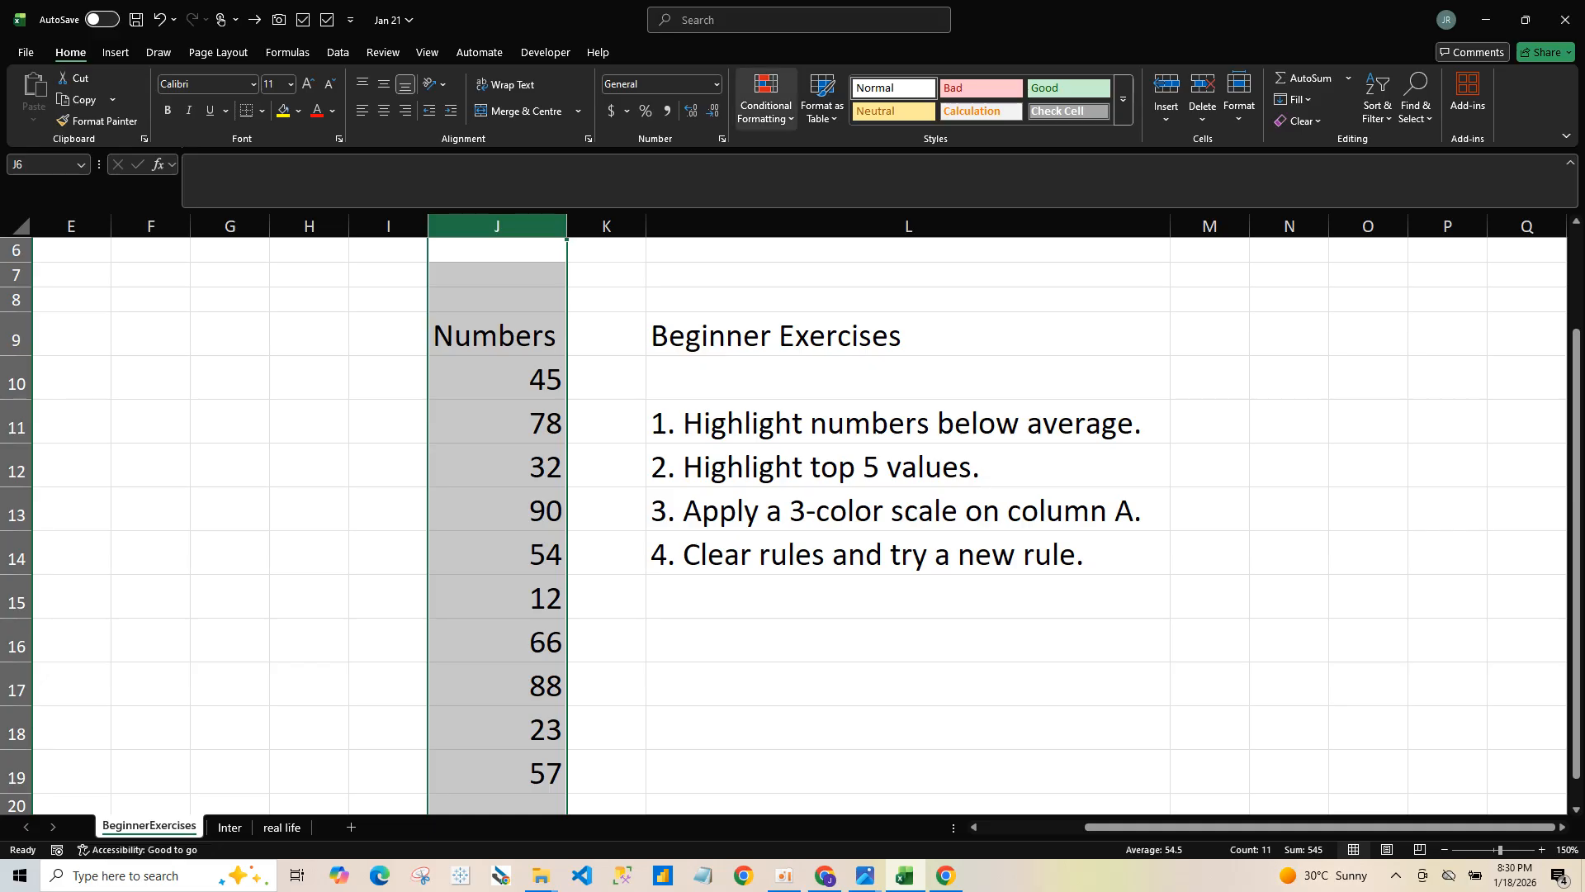
Step: Highlight the top 5 values in column J with Light Red Fill with Dark Red Text
click(766, 101)
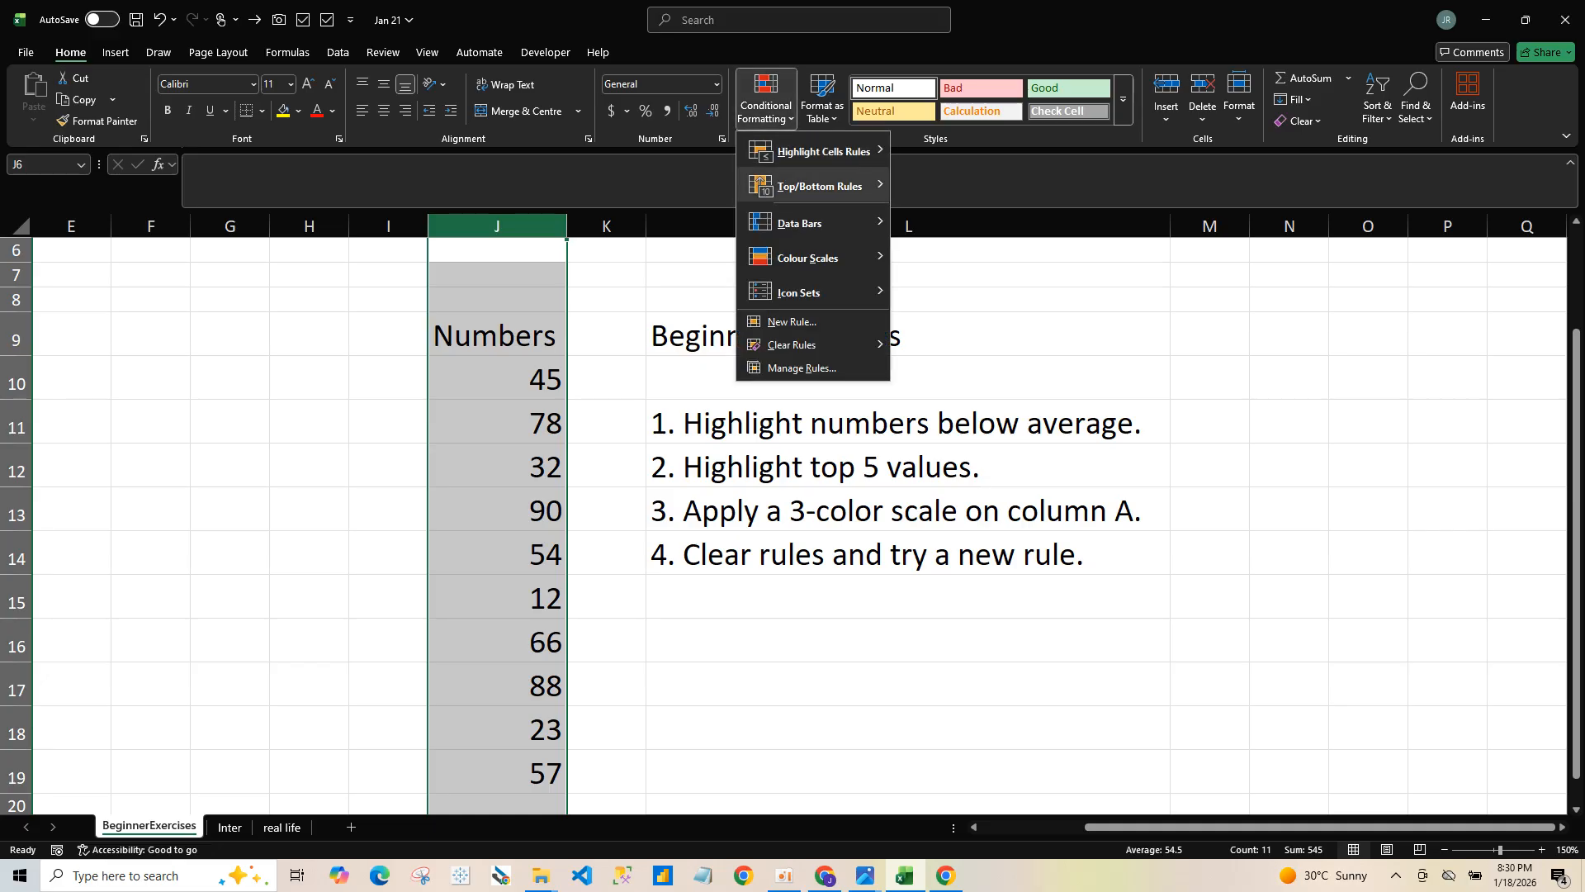
mouse_move(819, 187)
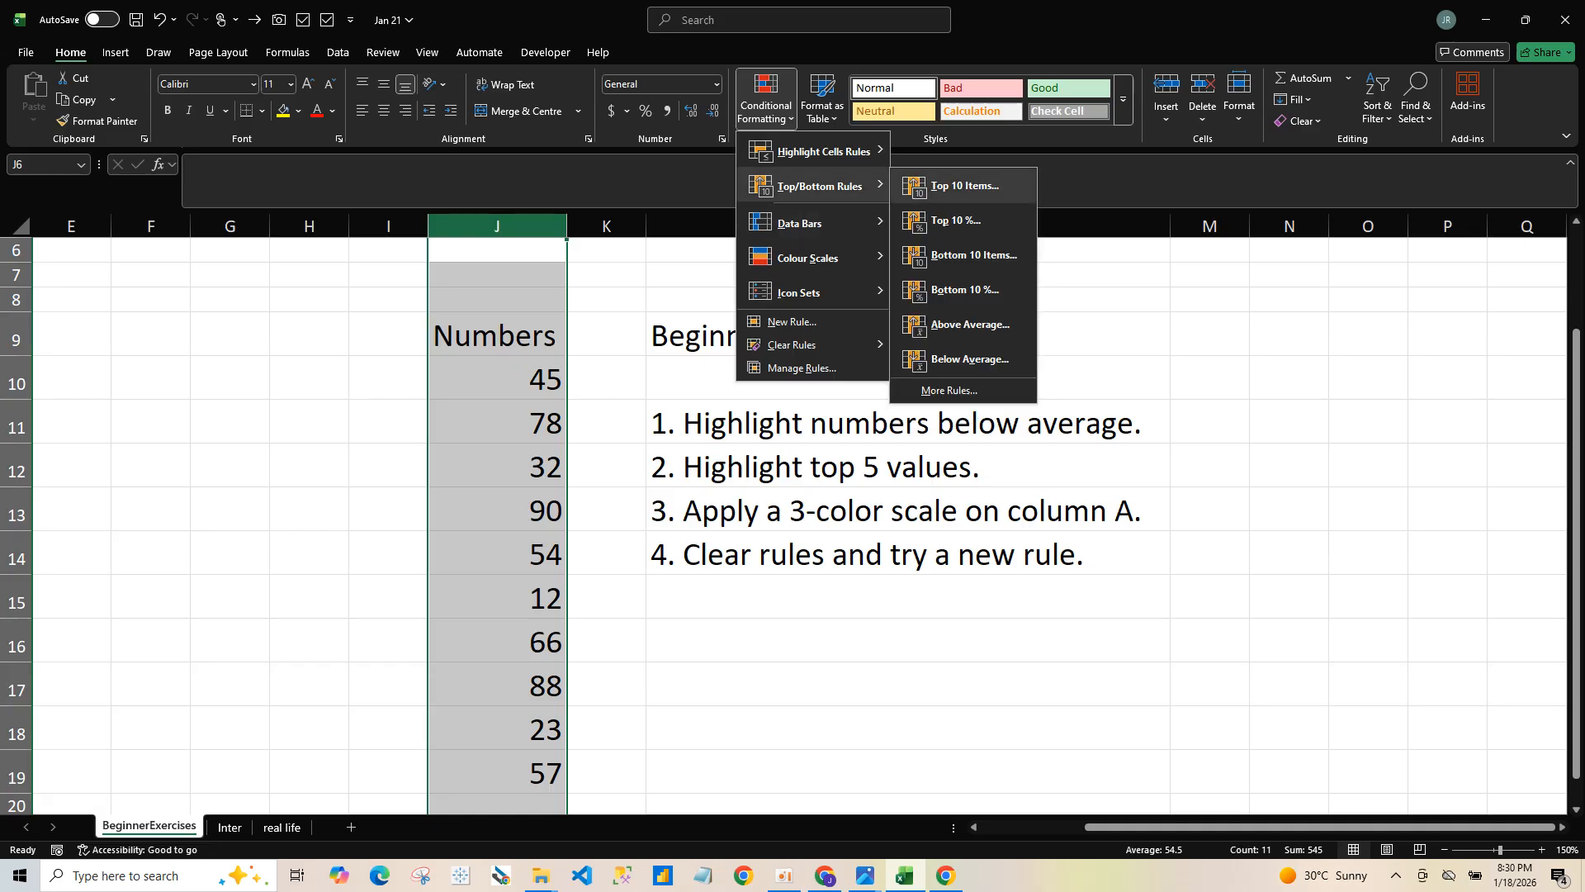
click(964, 186)
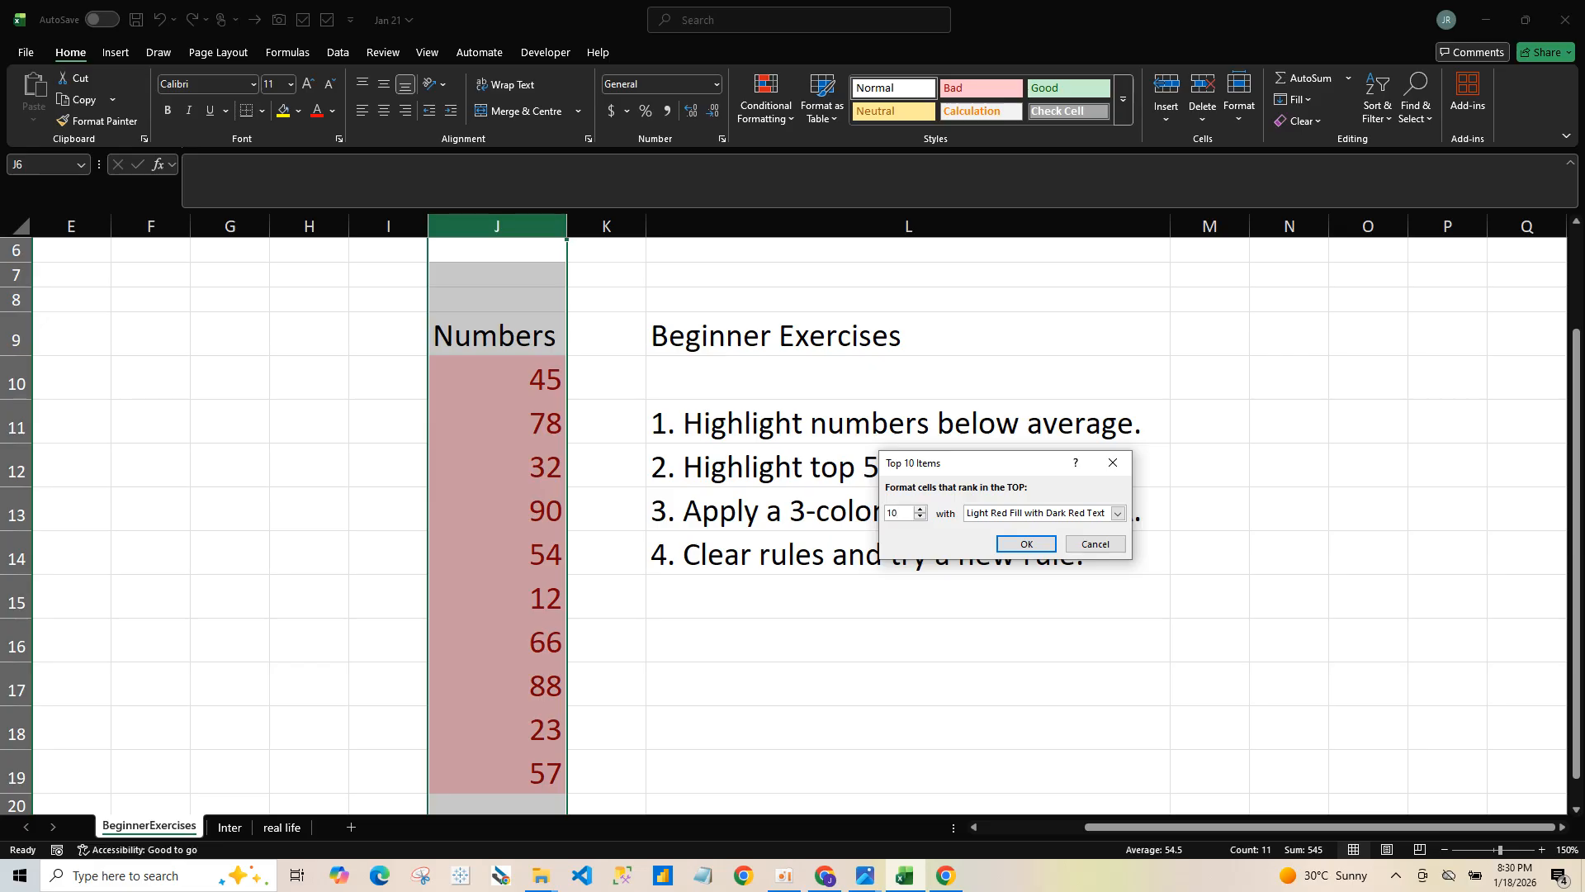
key(BackSpace)
key(BackSpace)
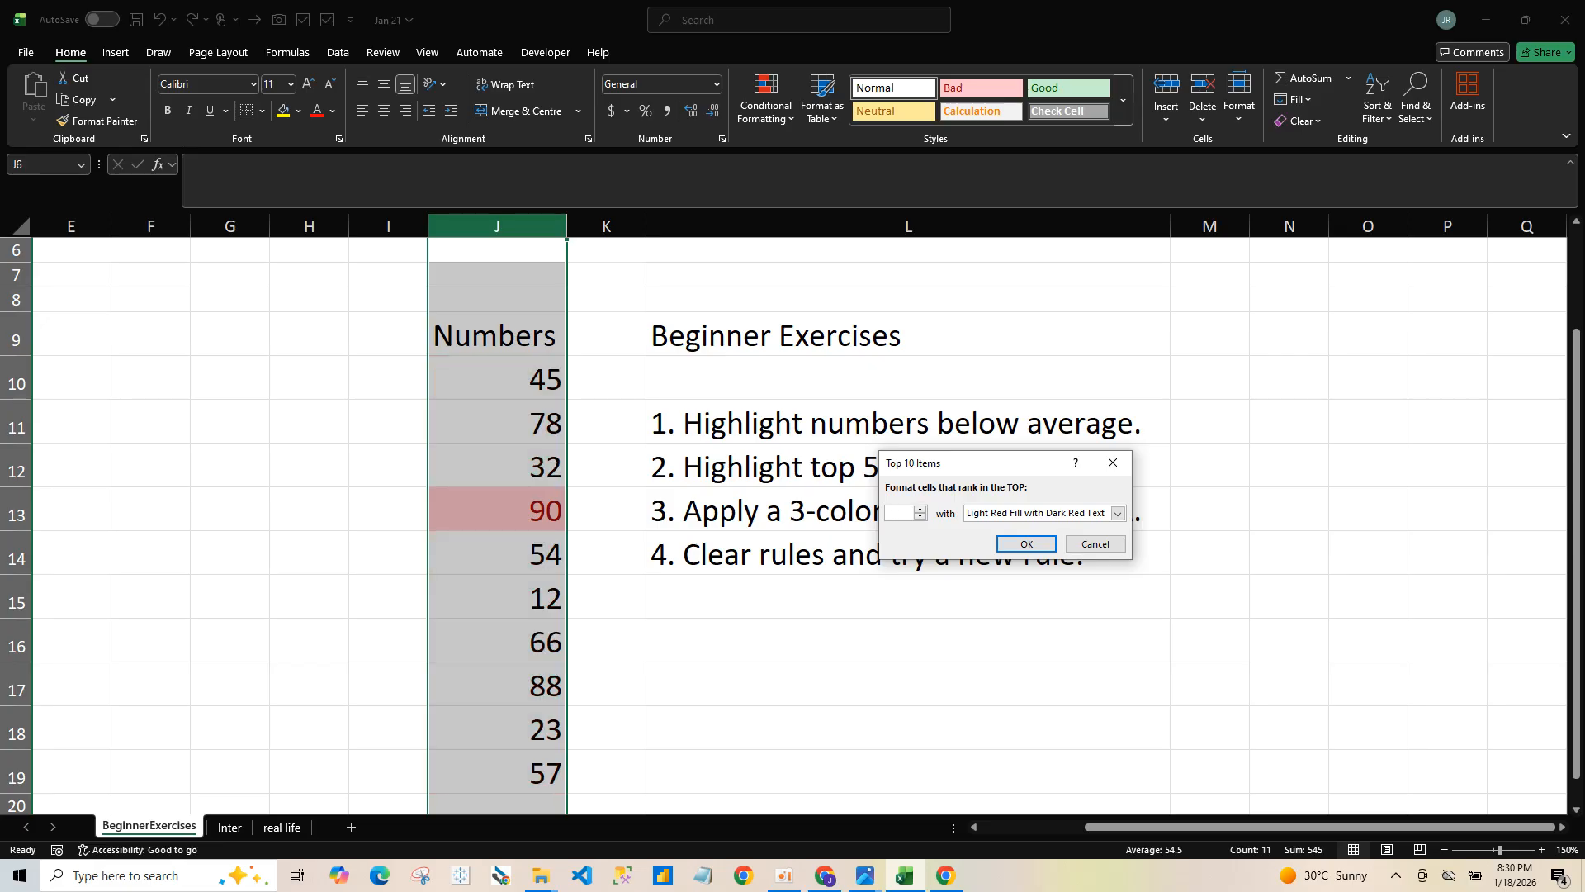
text(5)
key(Return)
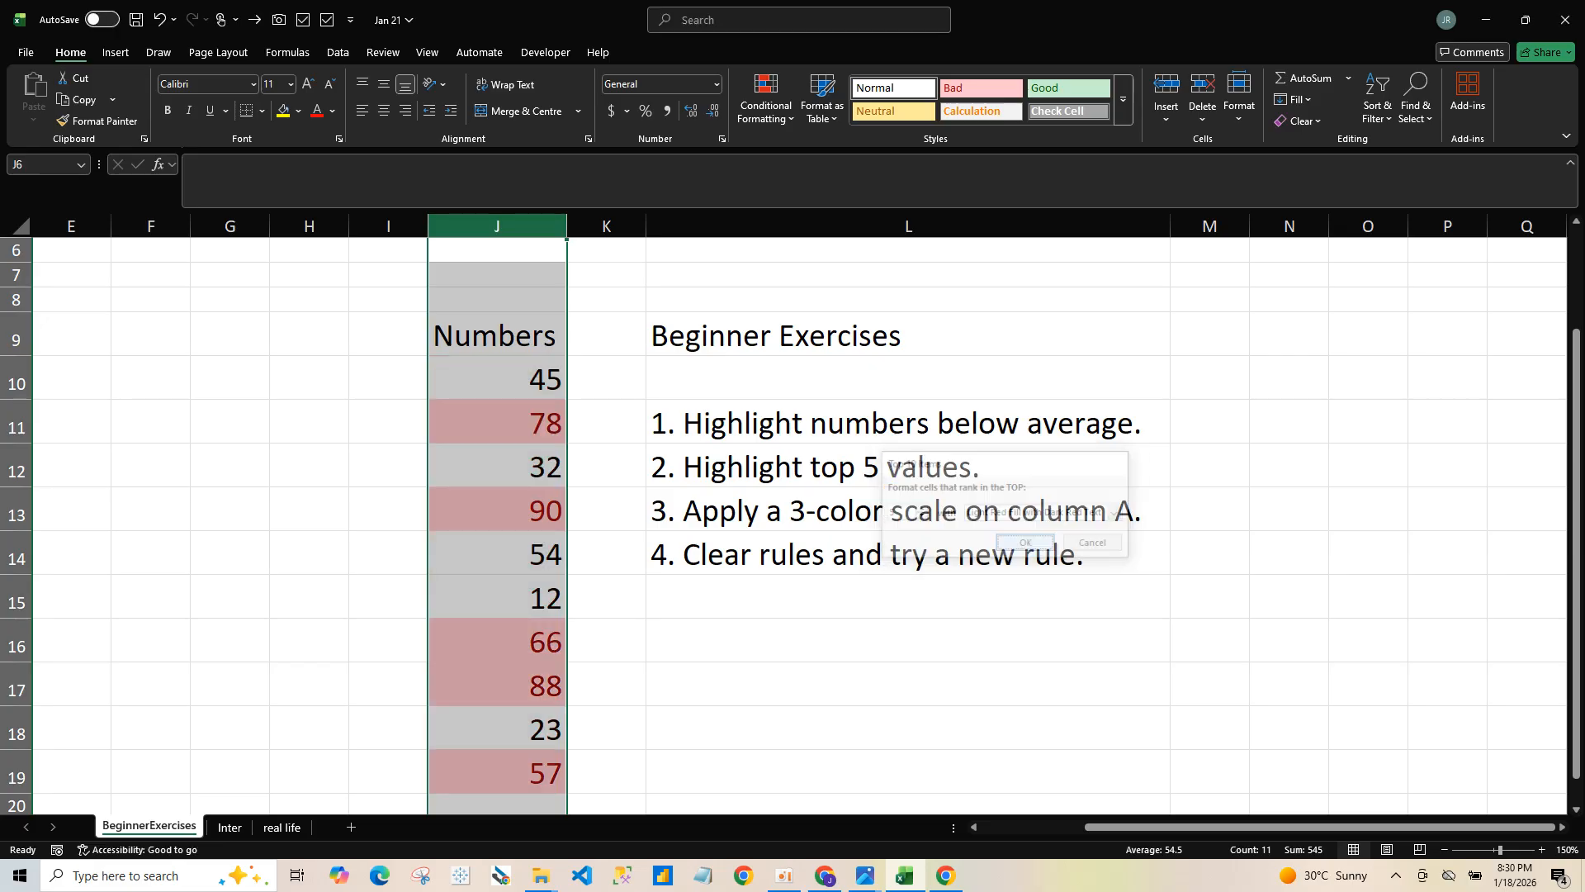
Step: Look over the highlighted top values in column J and undo the top 5 rule
drag(495, 423, 545, 657)
click(497, 305)
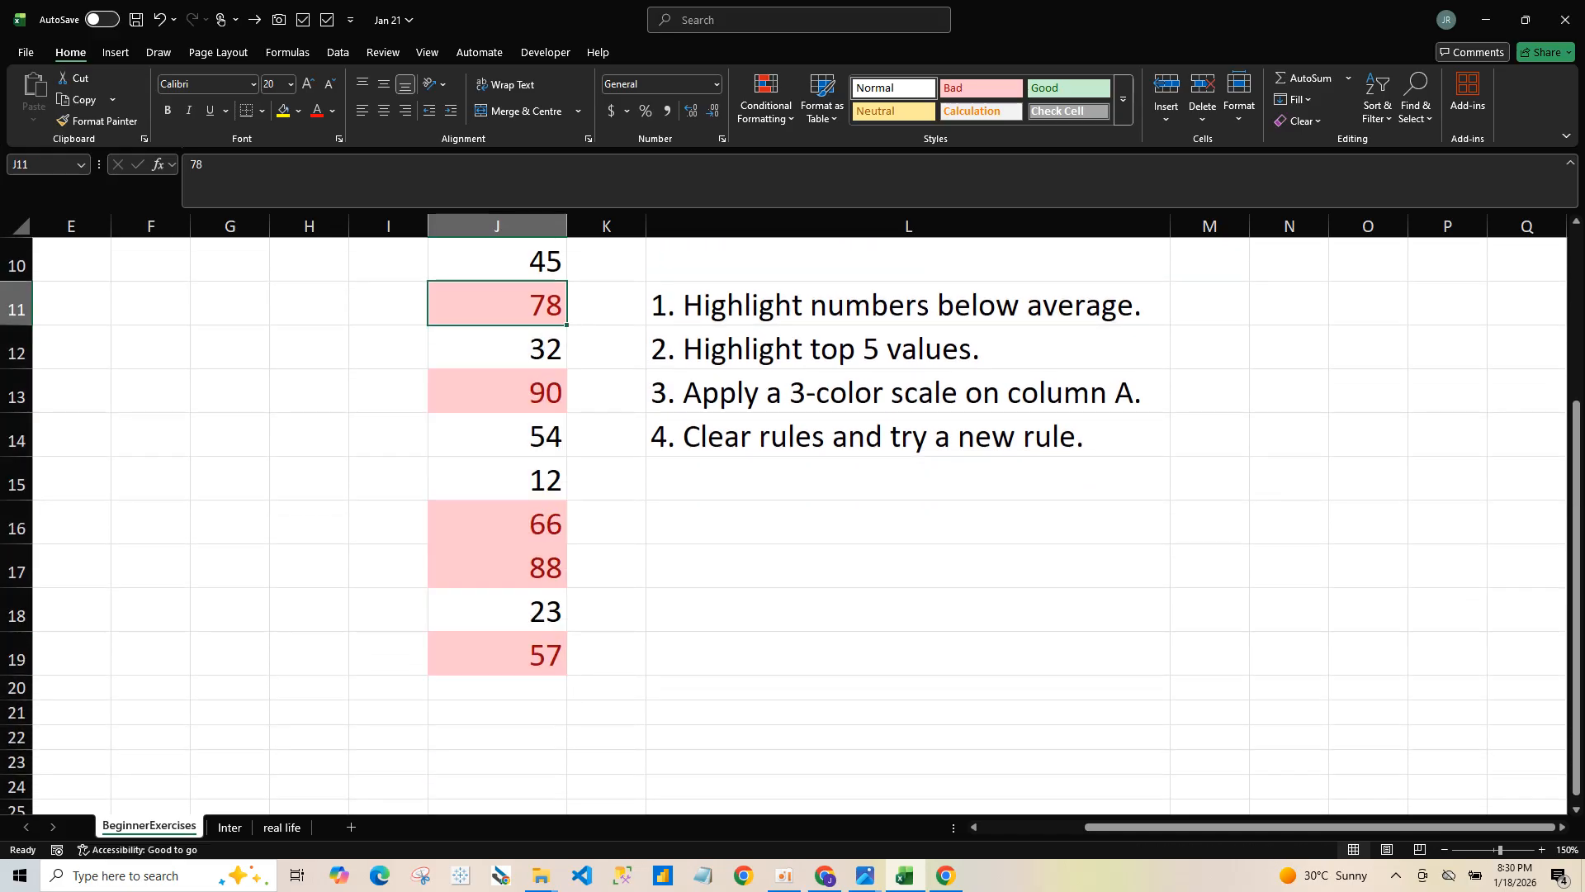
click(497, 392)
click(497, 567)
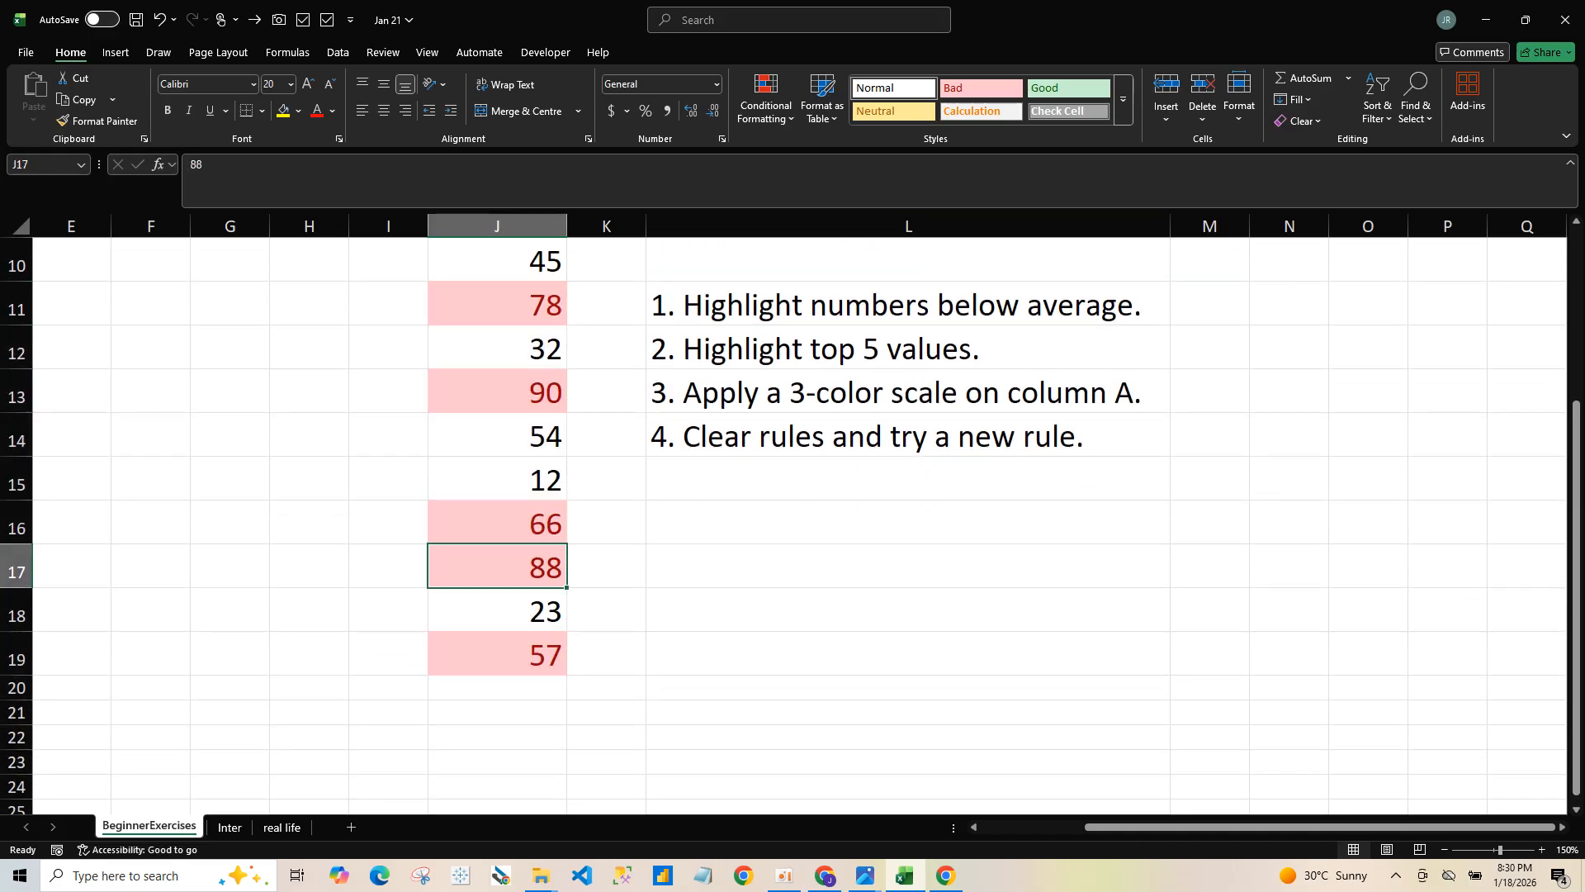
scroll(793, 528, up, 1)
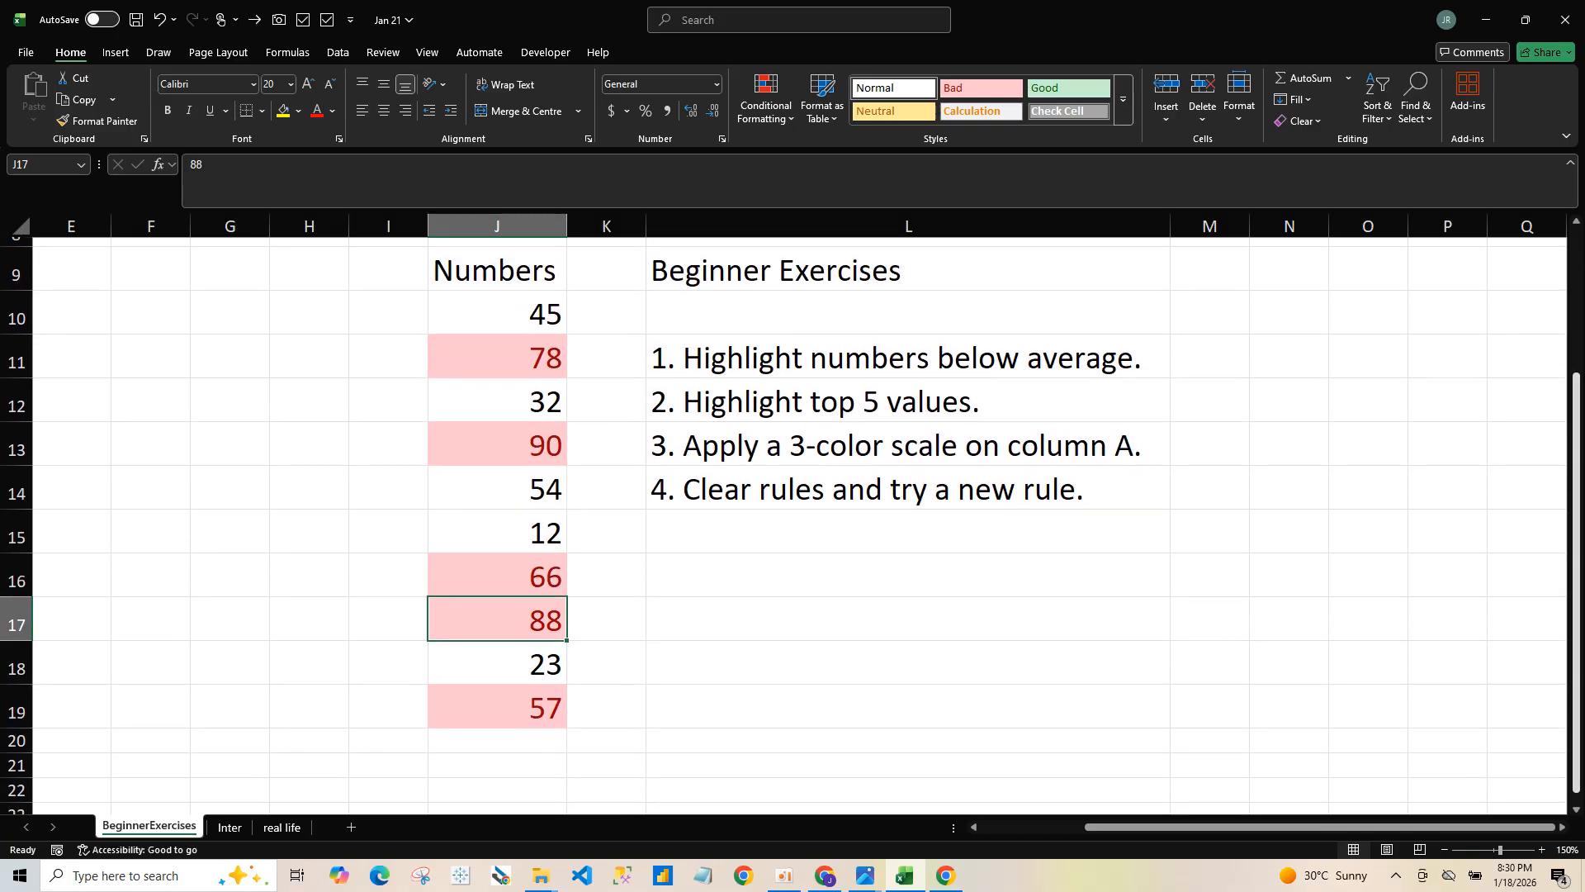
click(497, 225)
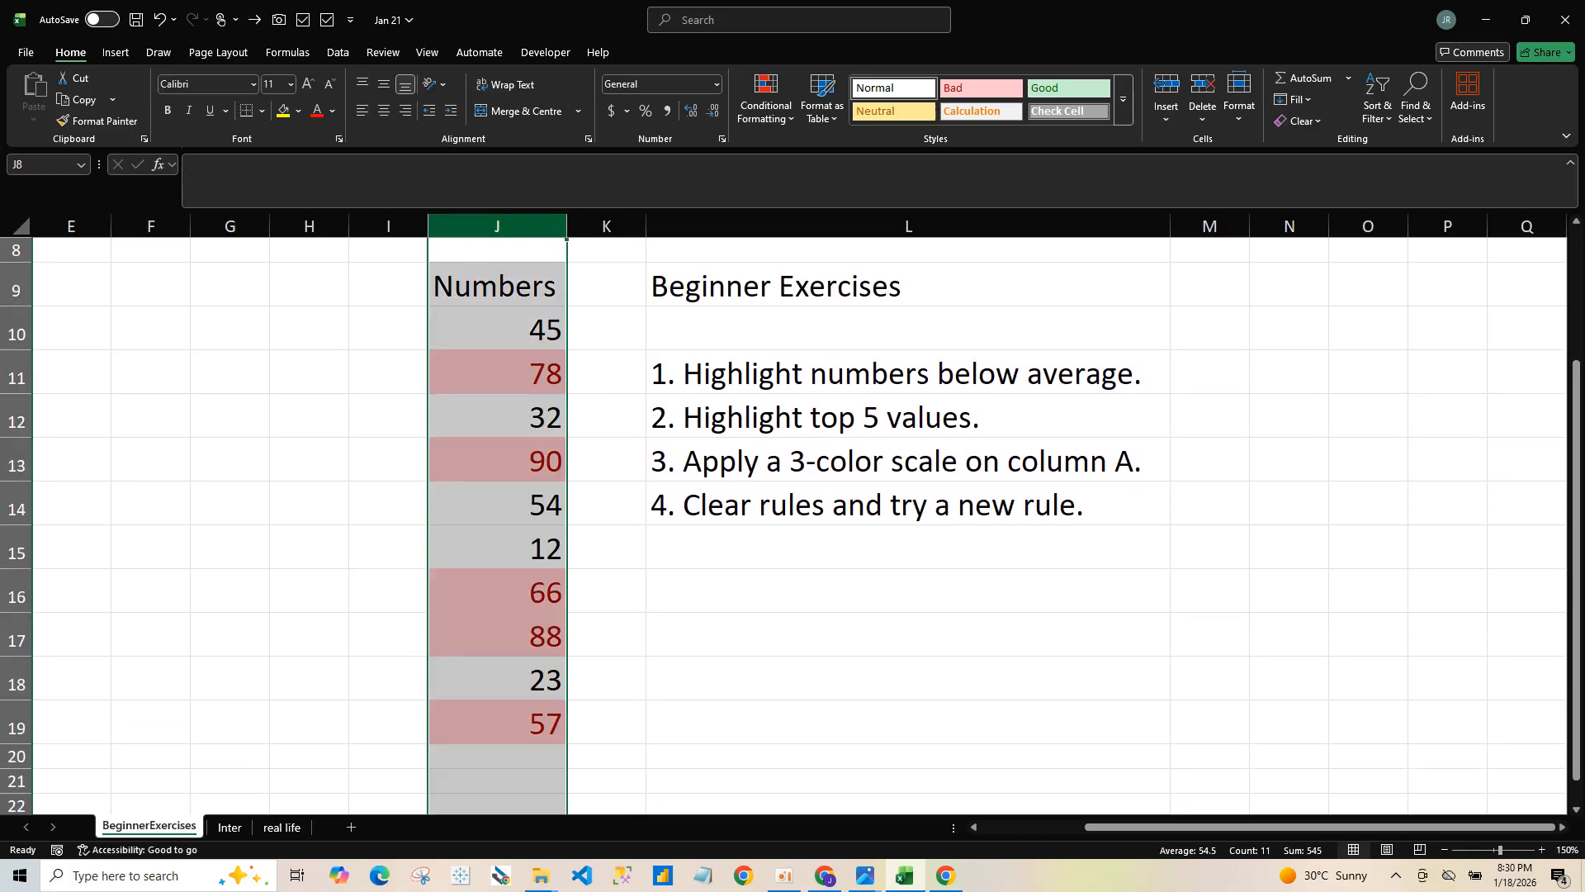
key(ctrl+z)
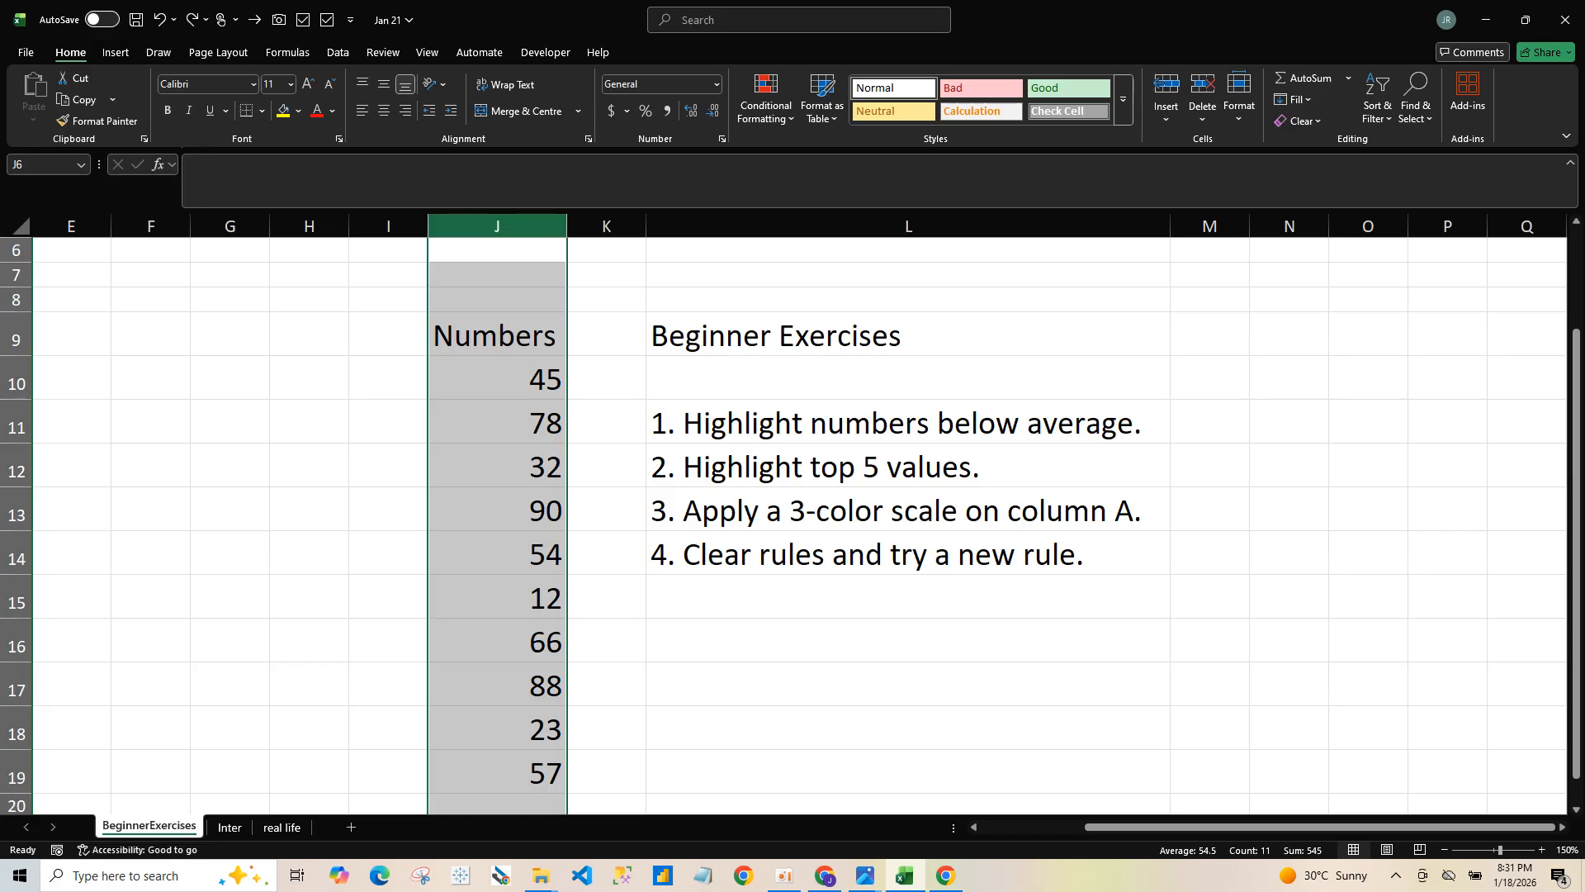
Step: Apply the red-to-white colour scale to the whole Numbers column J, with red for the highest values
drag(497, 379, 497, 275)
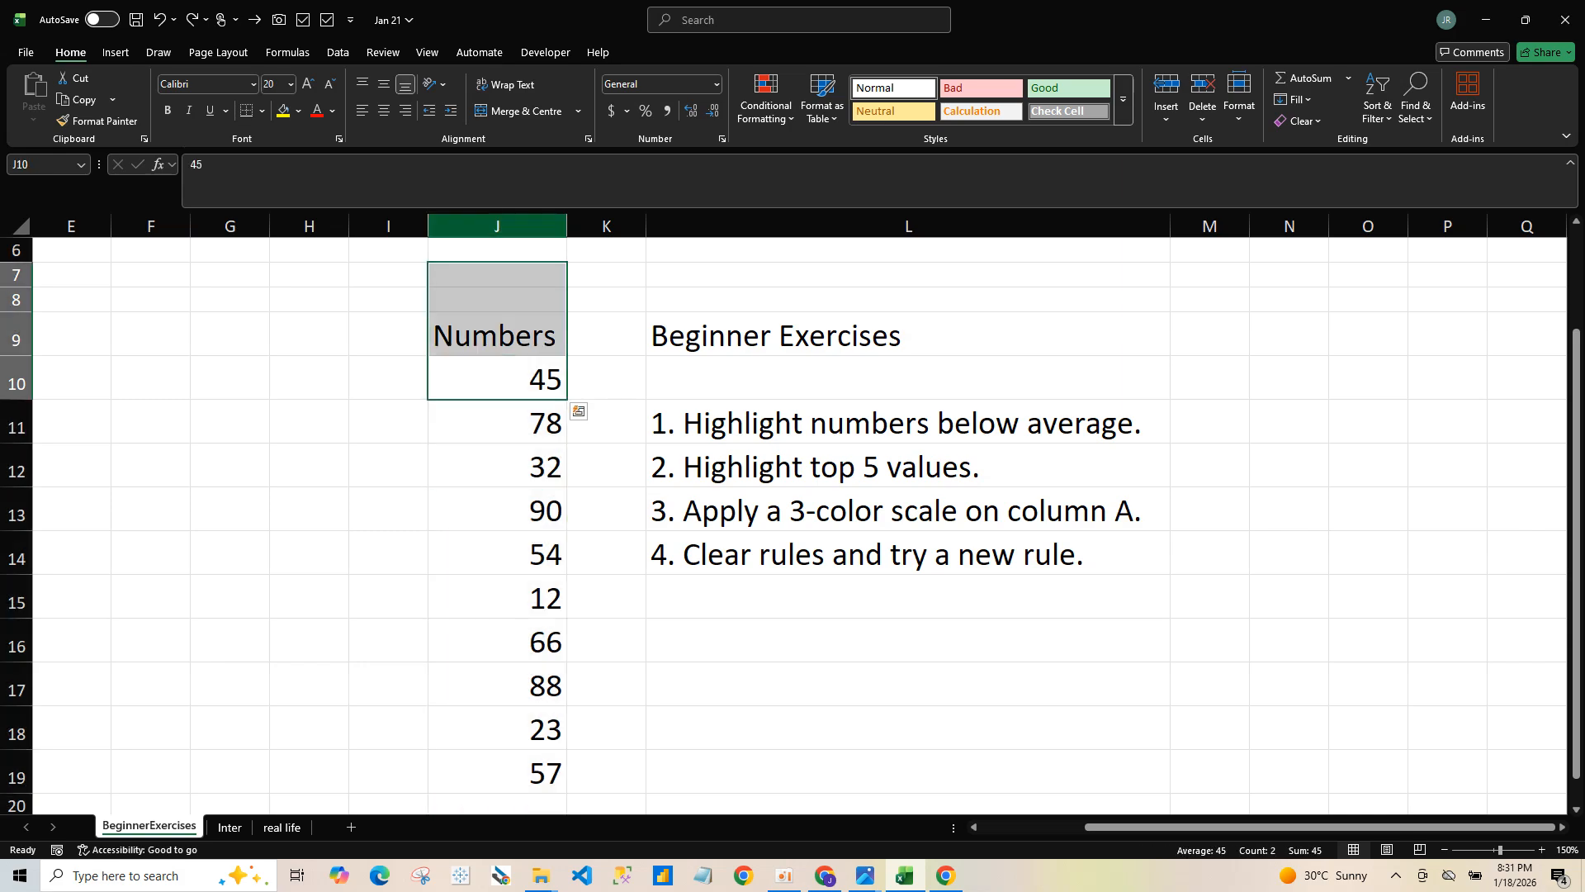
click(497, 226)
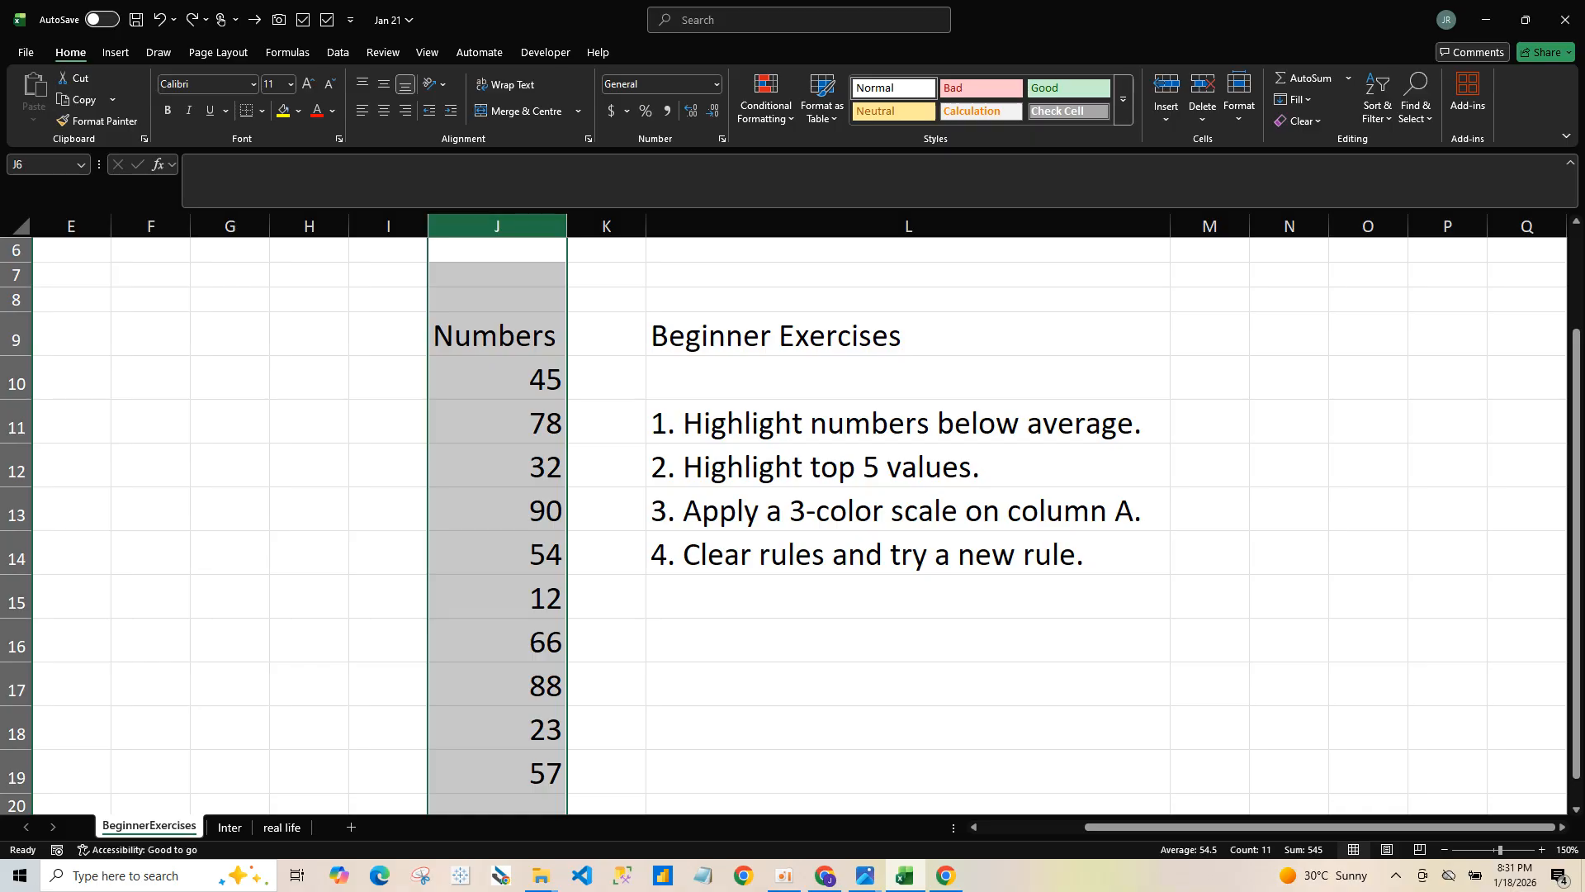
mouse_move(1235, 827)
mouse_down()
mouse_move(1131, 826)
mouse_move(1230, 827)
mouse_up()
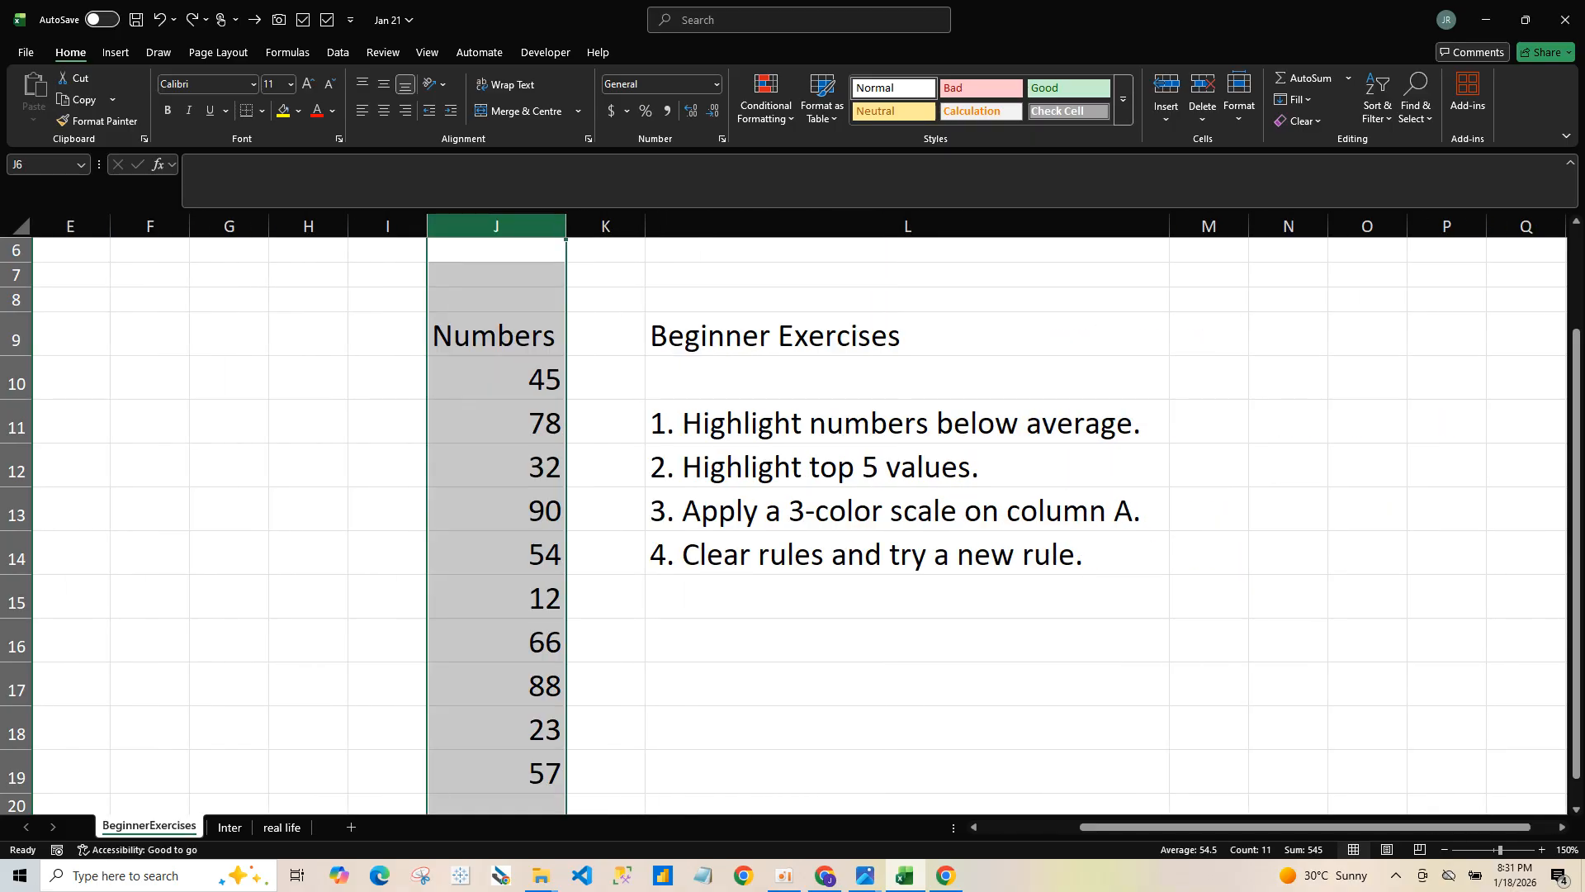
click(766, 99)
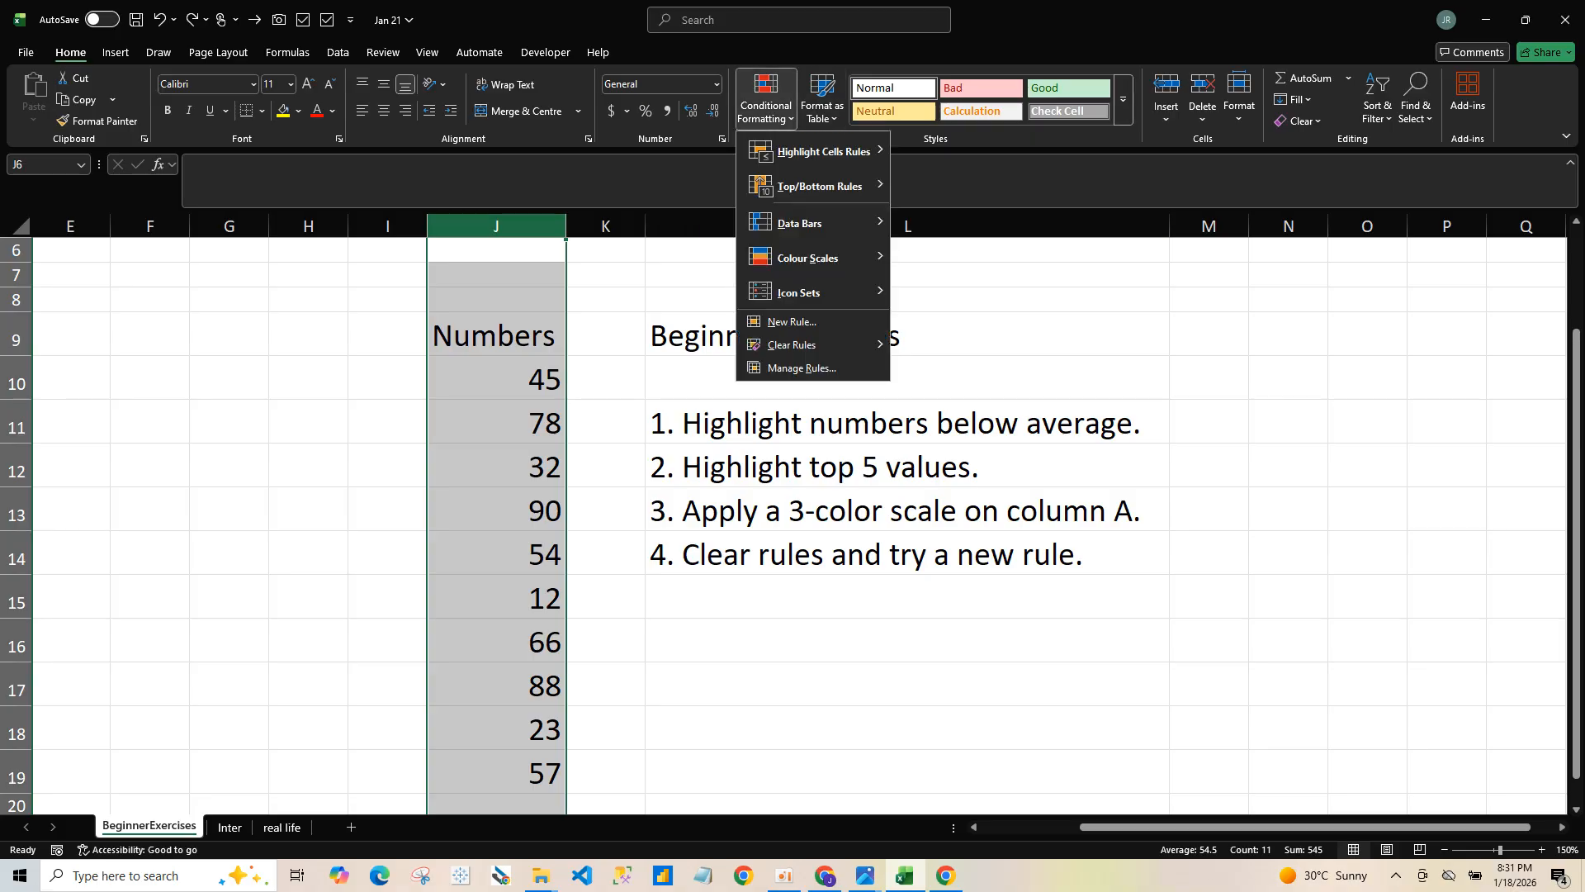
mouse_move(807, 257)
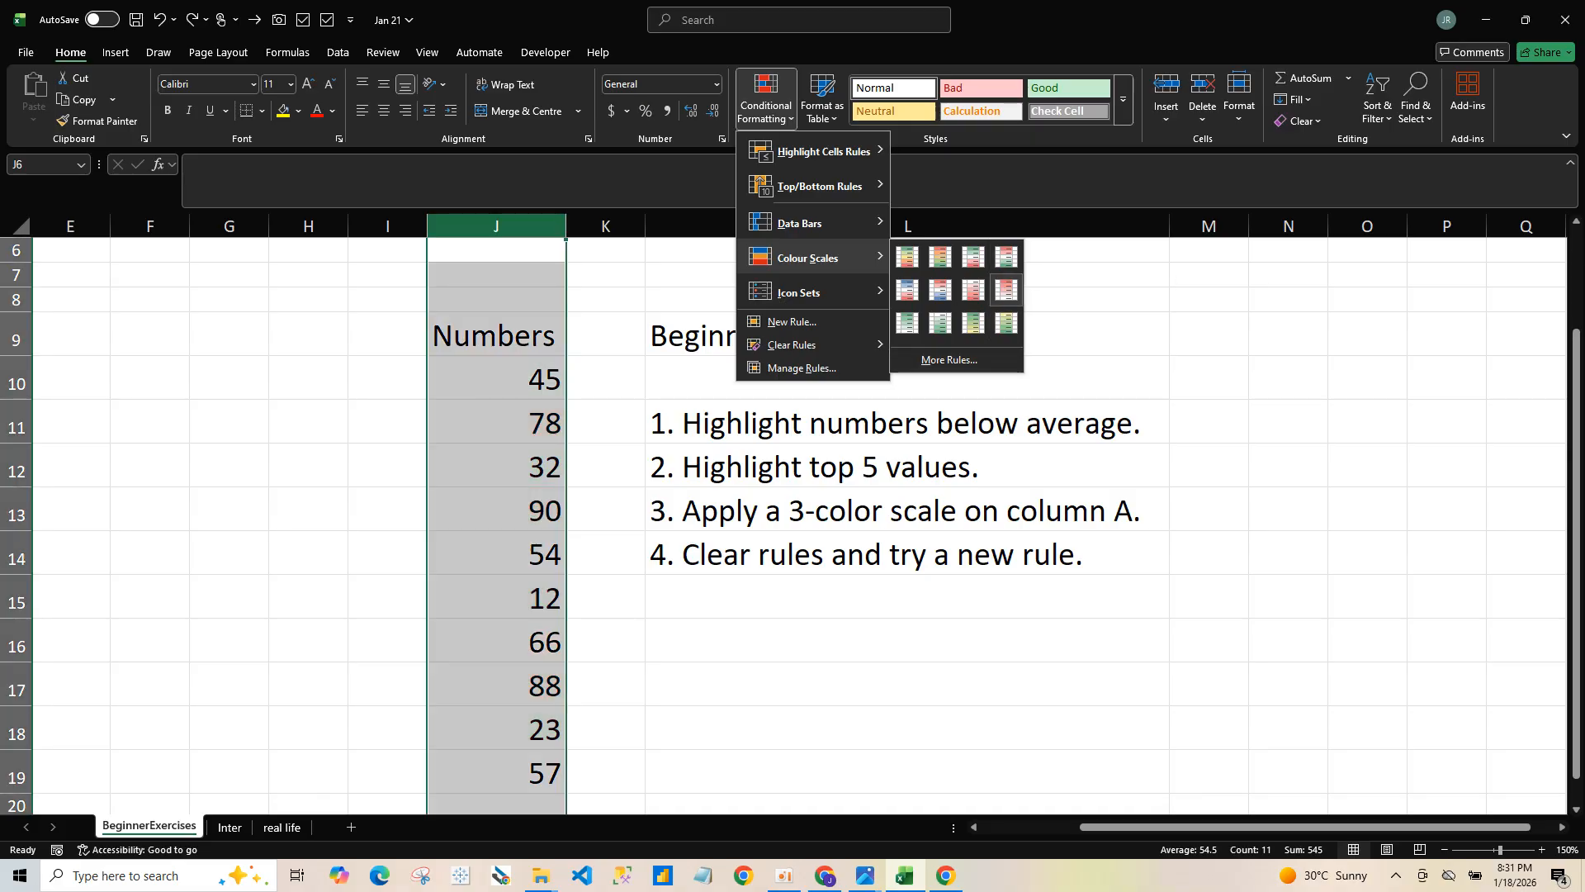
click(1005, 289)
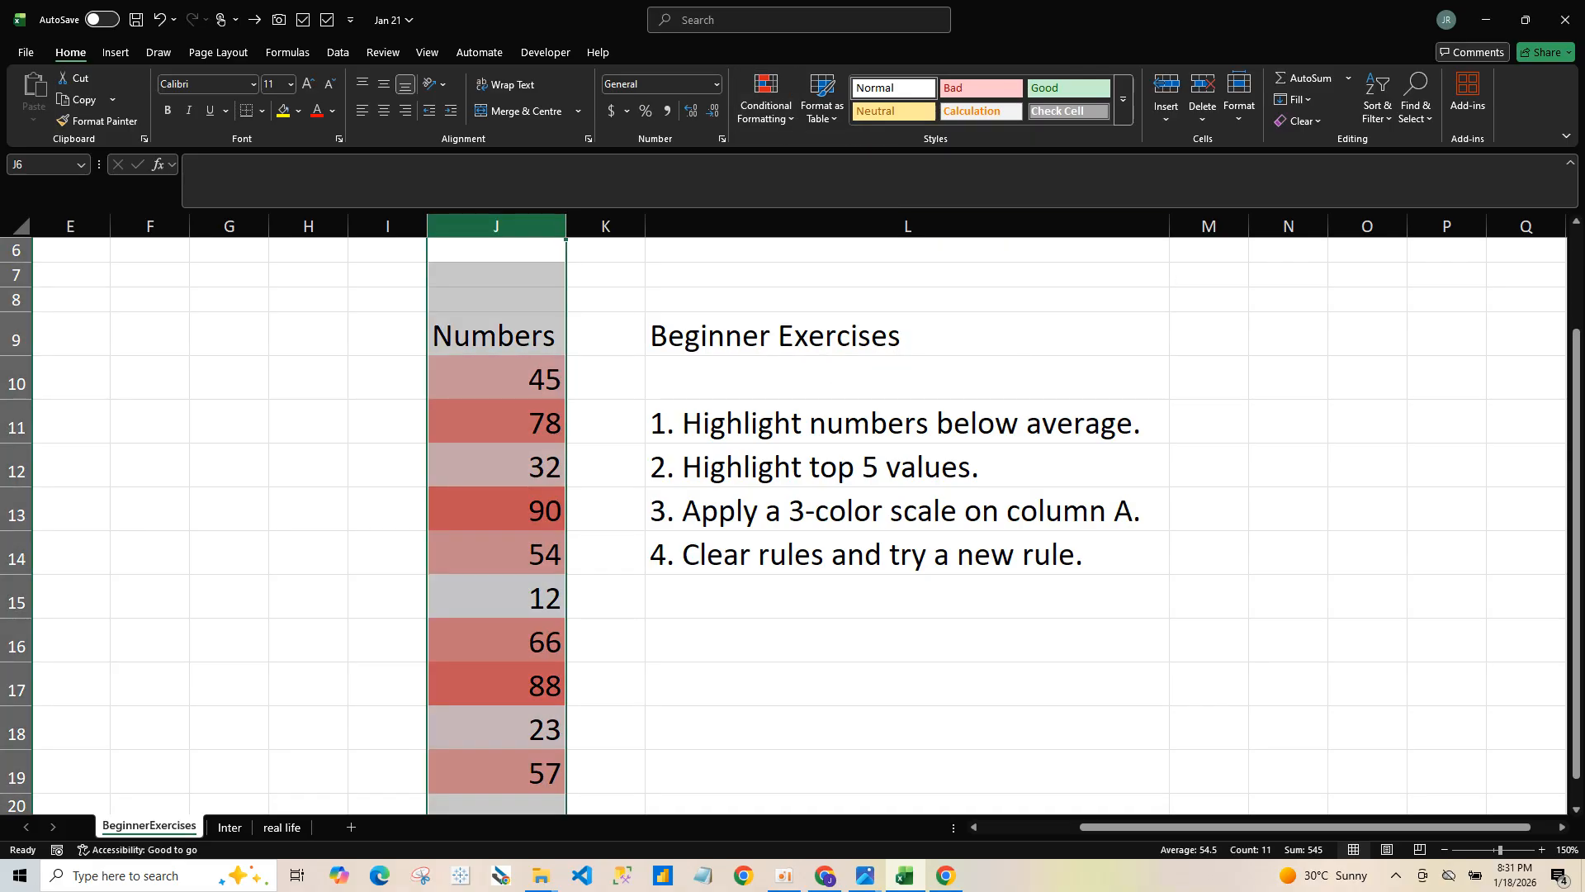
Step: Undo the colour scale on the Numbers column and switch to the Inter sheet
click(906, 641)
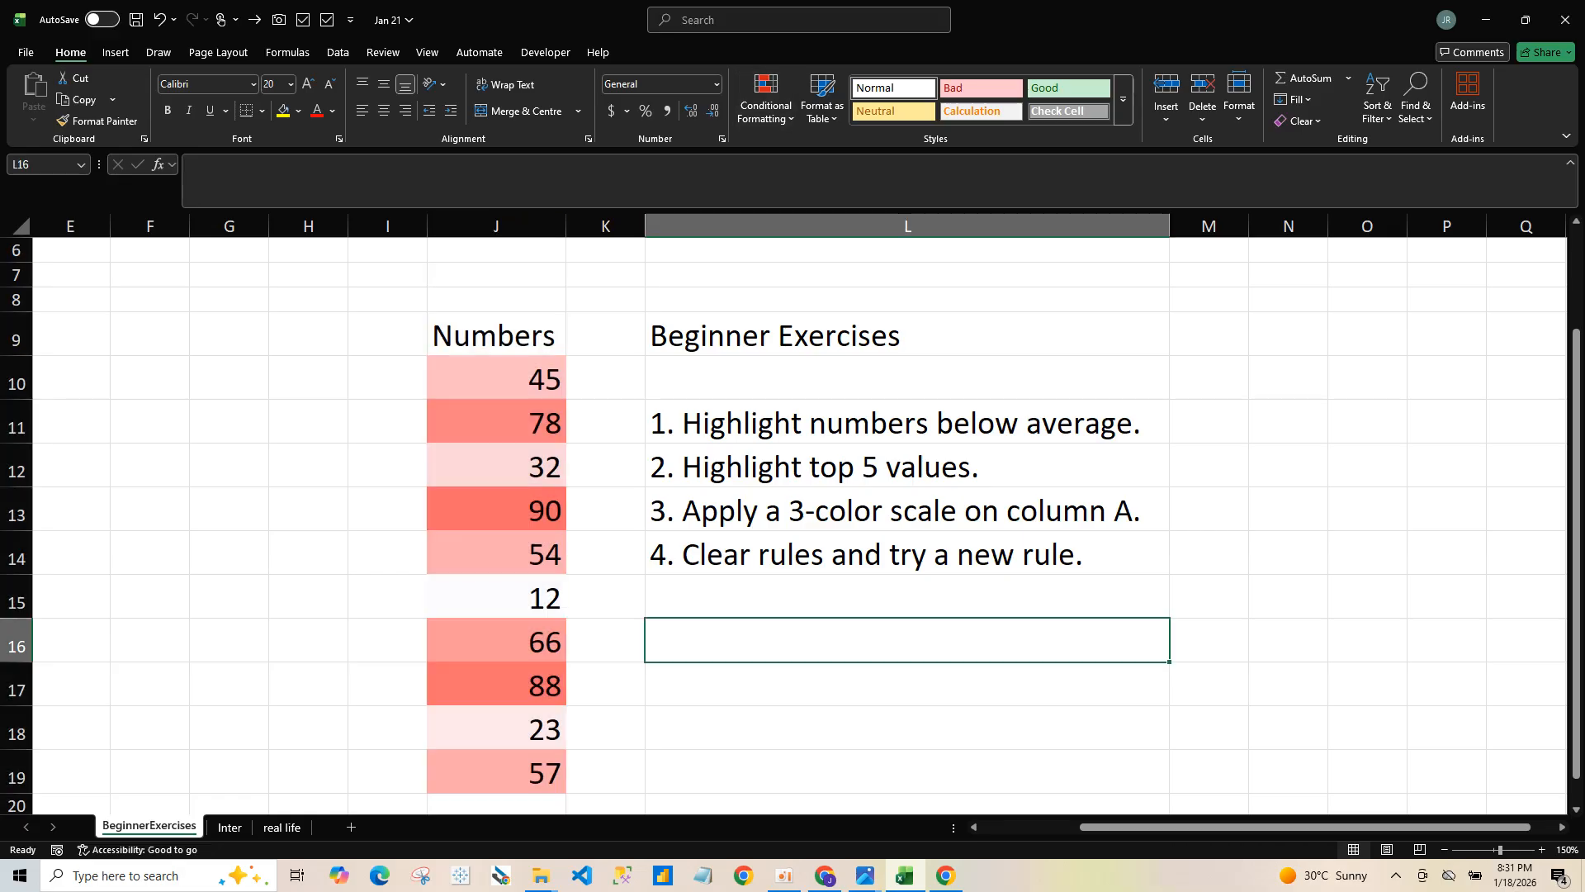
key(ctrl+z)
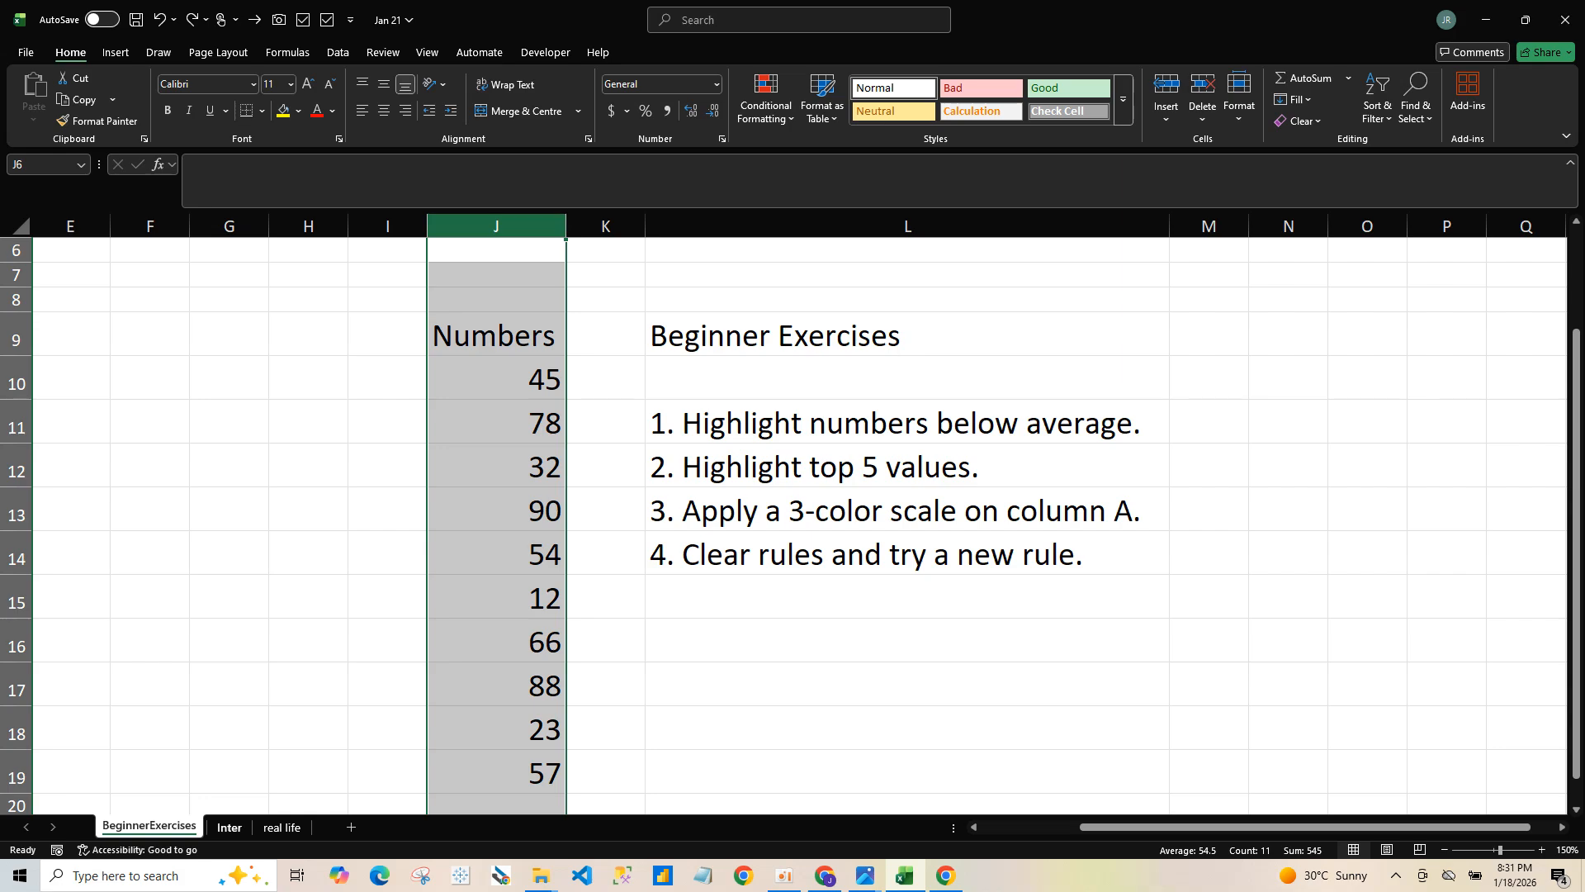
click(230, 827)
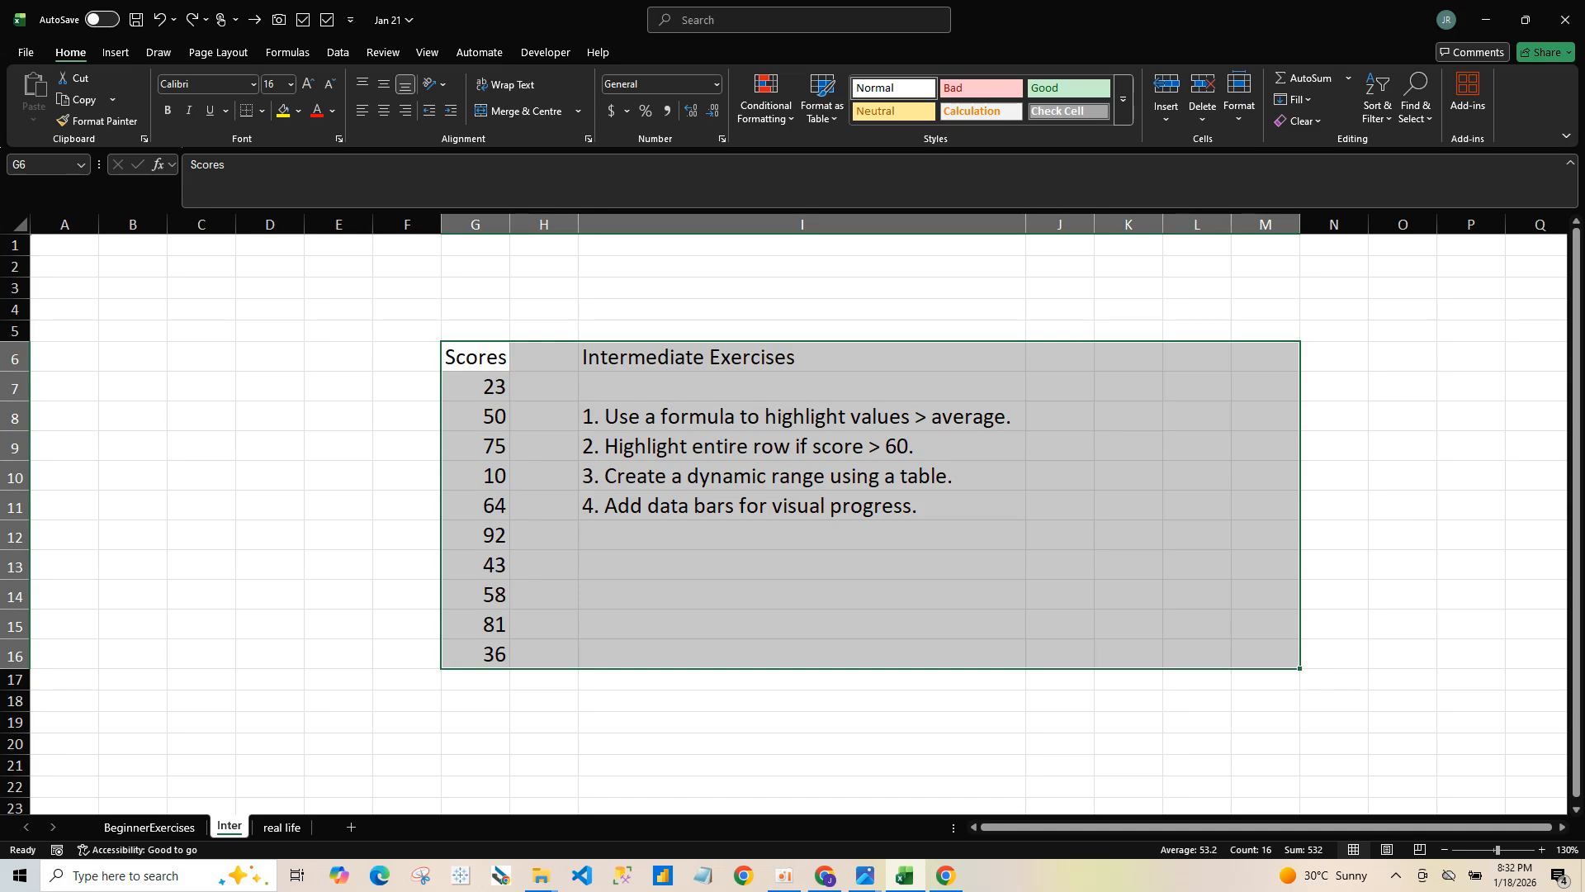
click(476, 224)
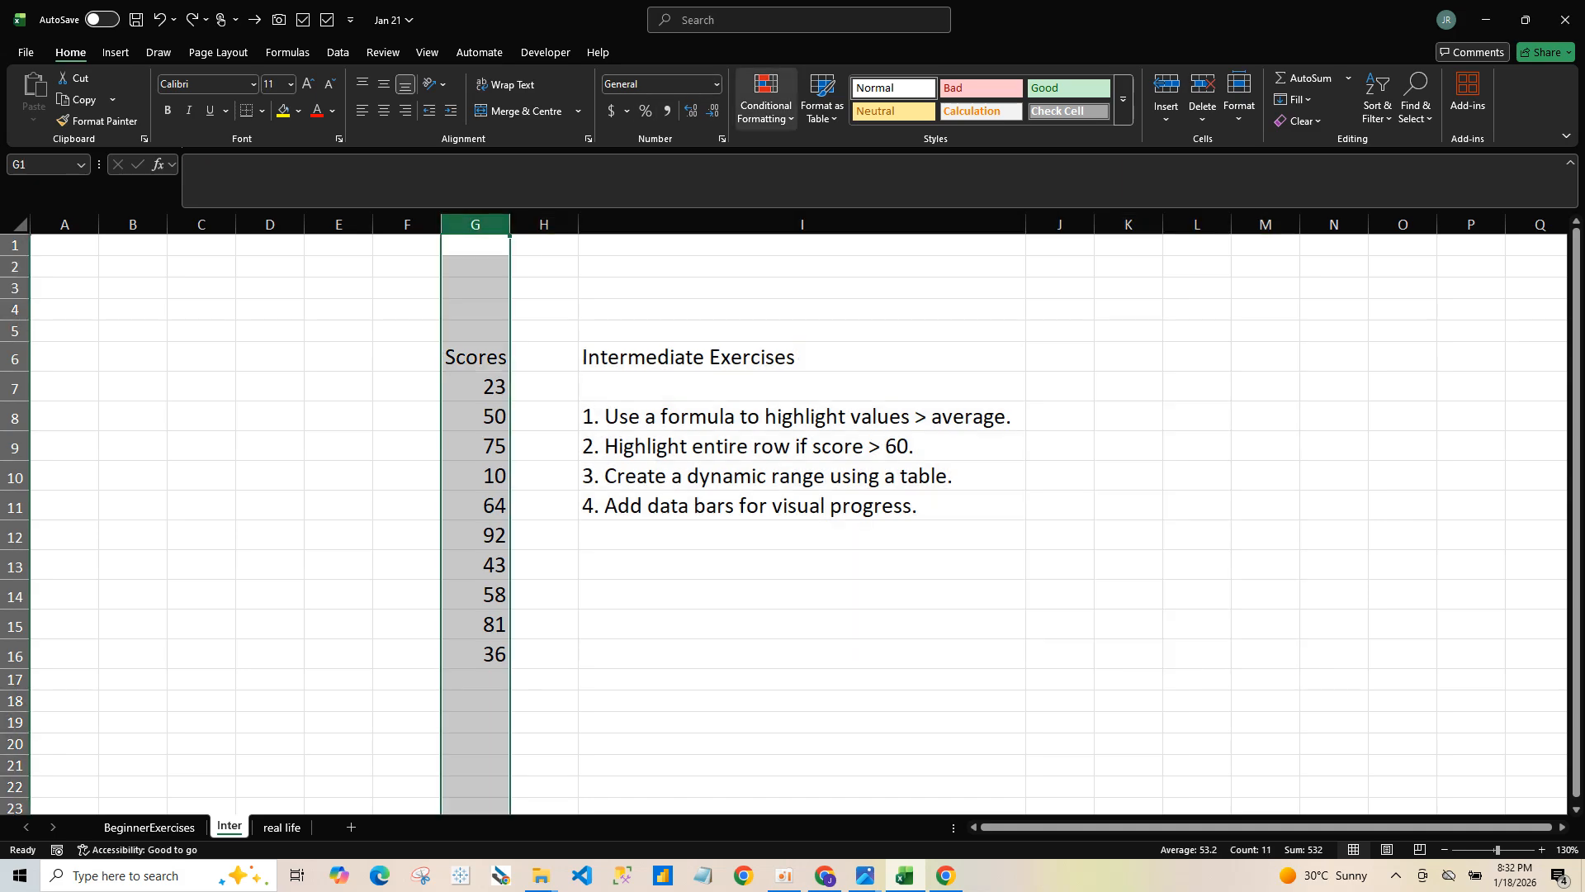
click(766, 103)
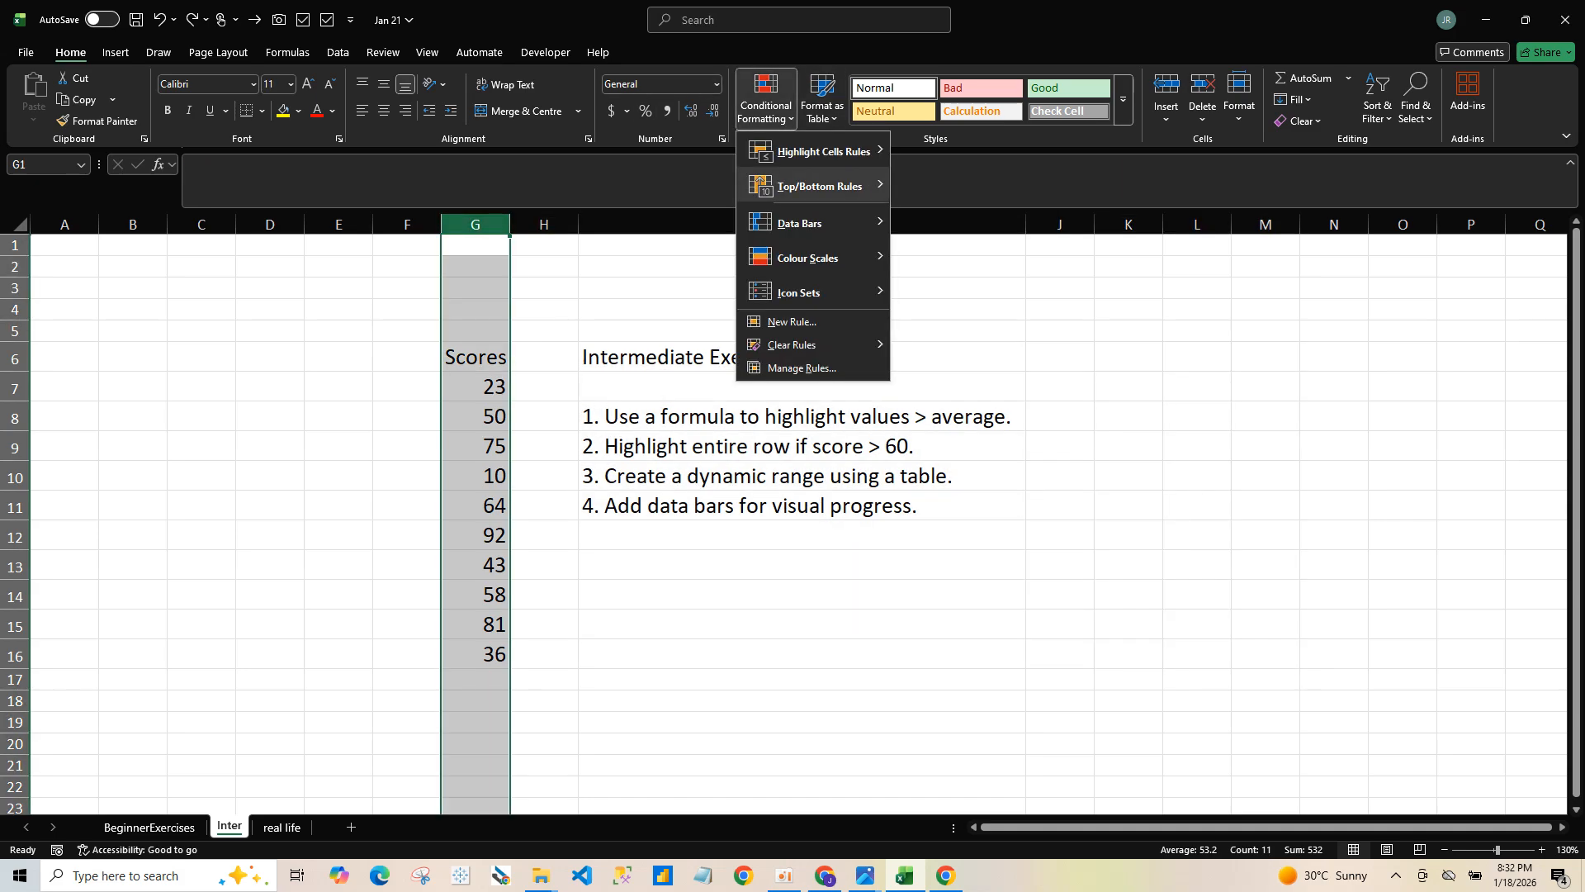
mouse_move(813, 151)
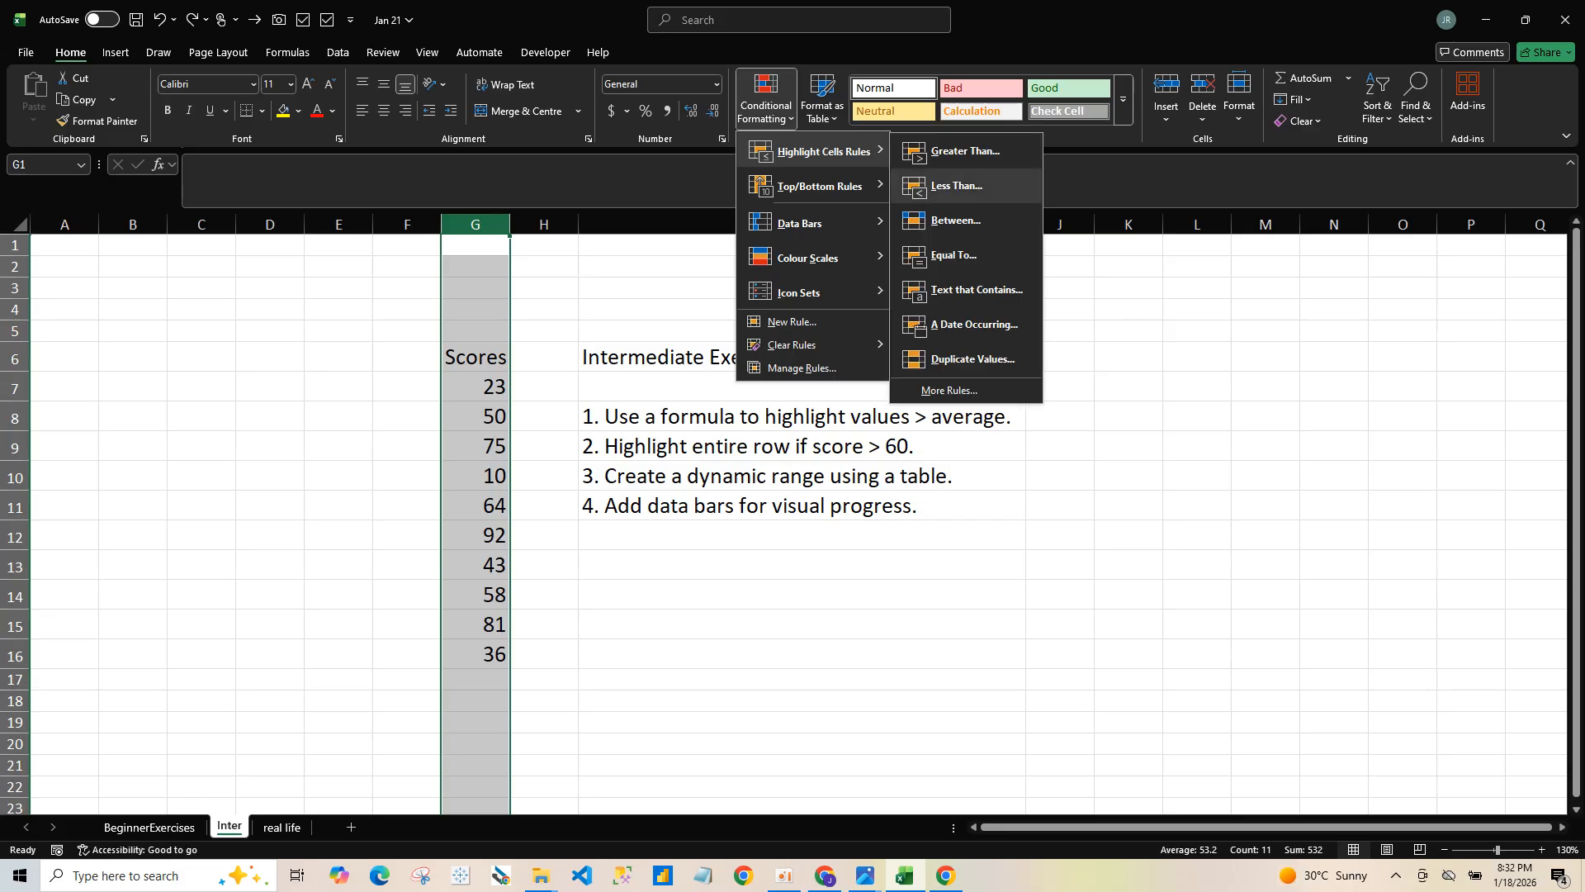
click(964, 151)
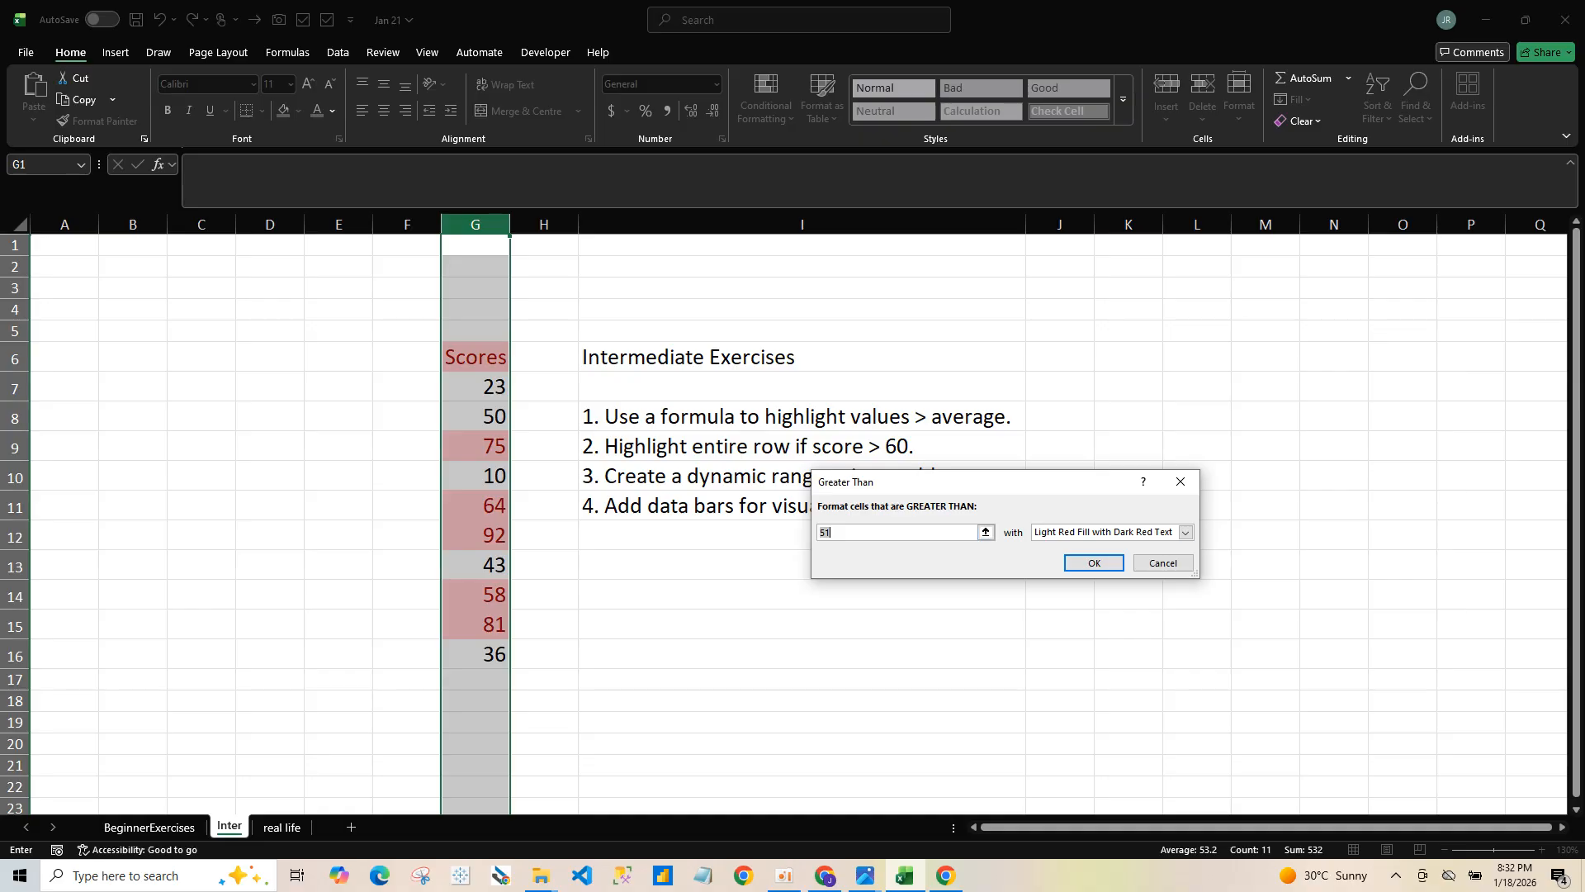
click(1162, 562)
click(766, 99)
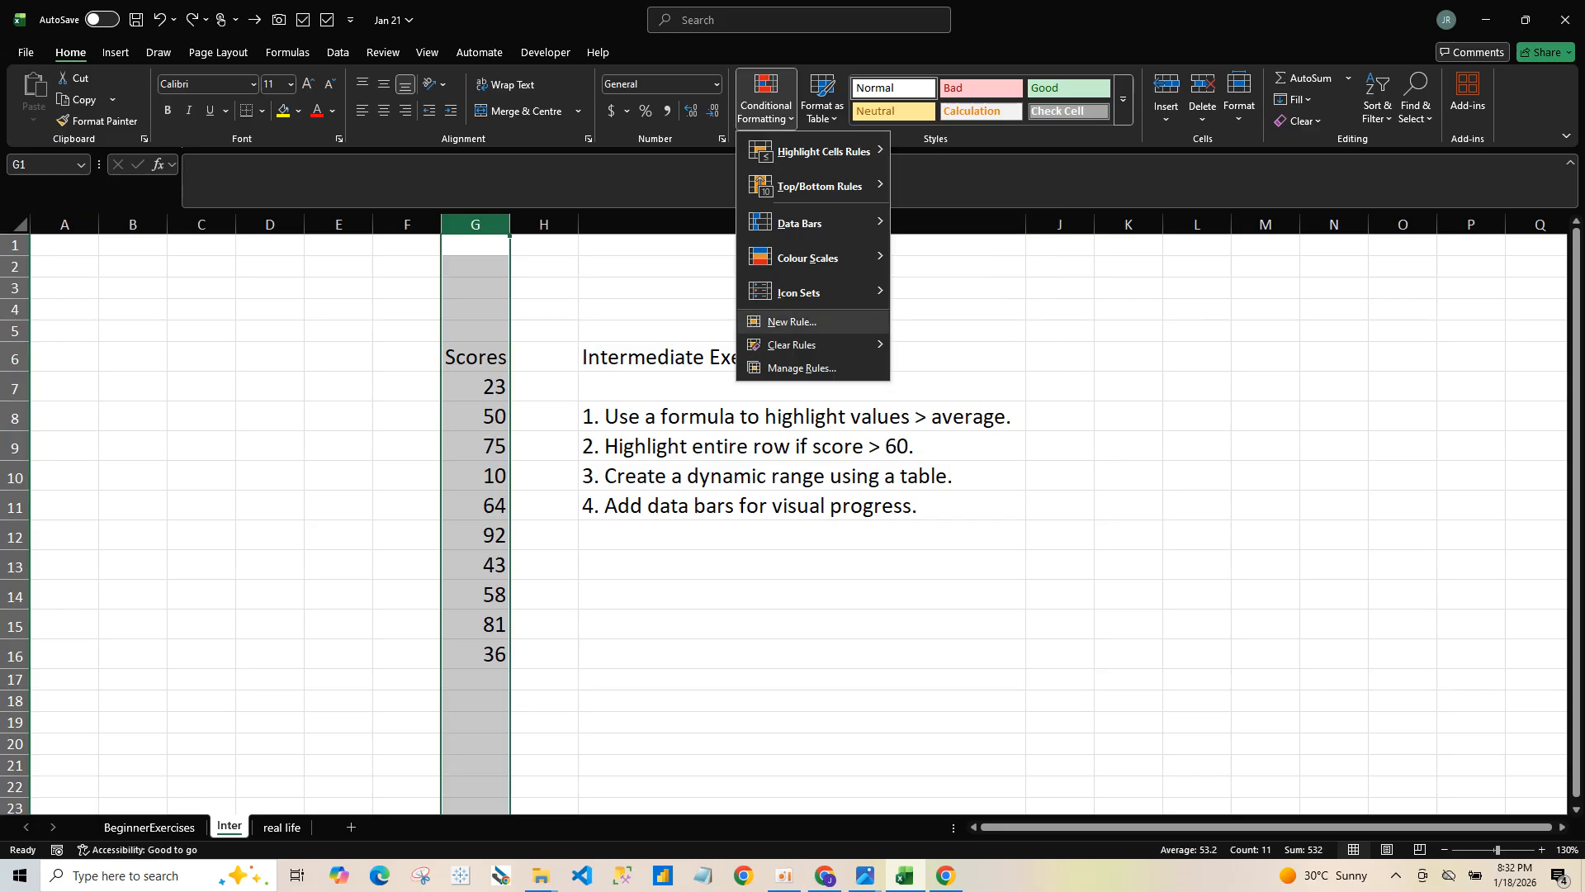
mouse_move(817, 186)
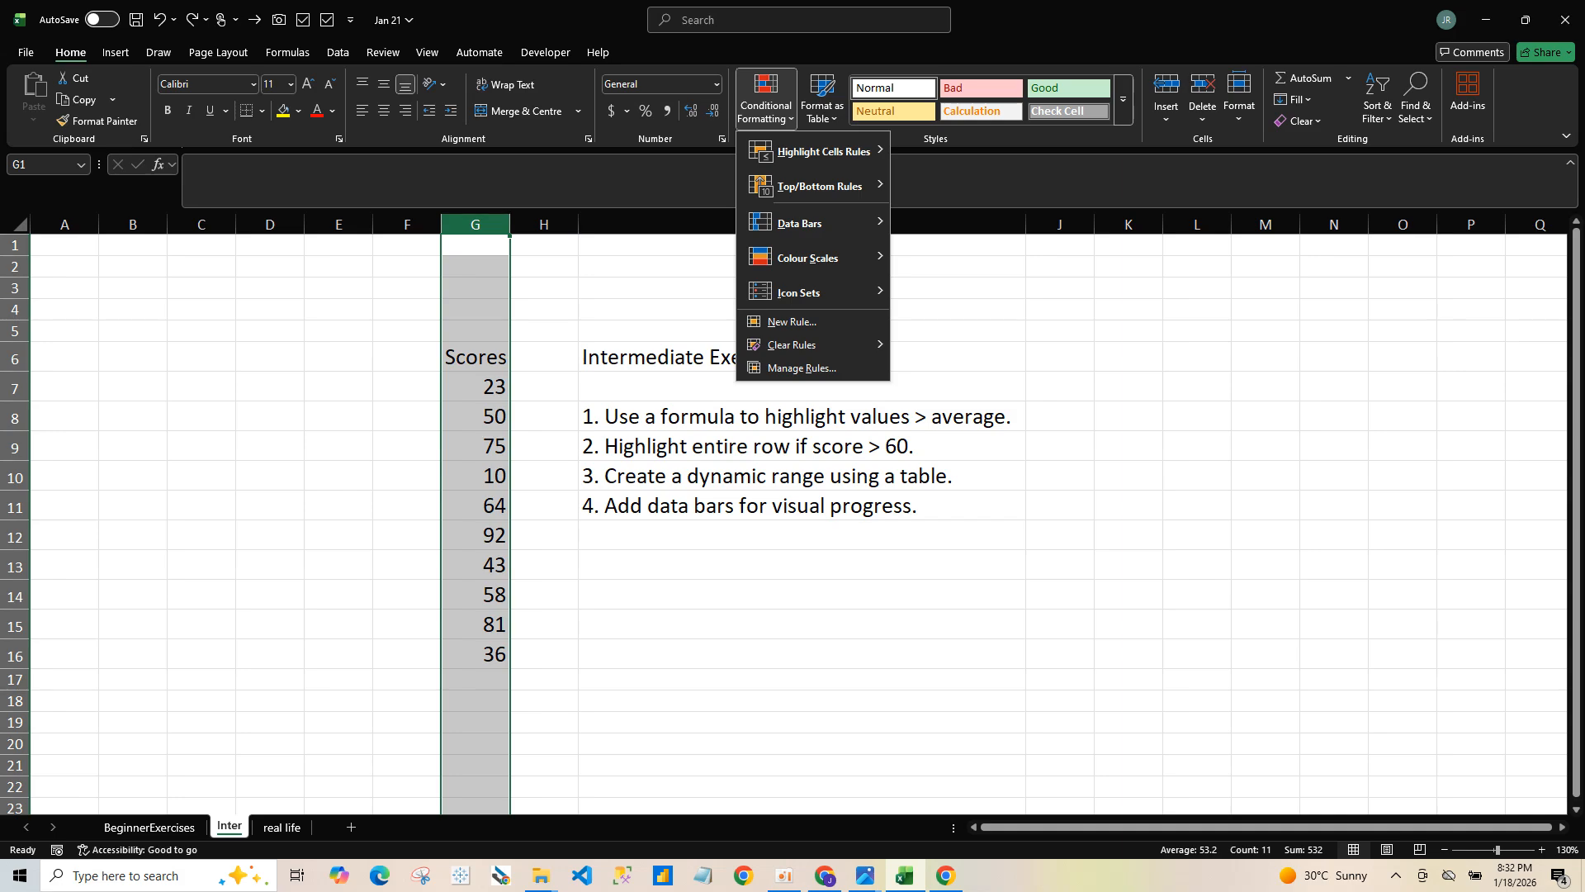
key(Escape)
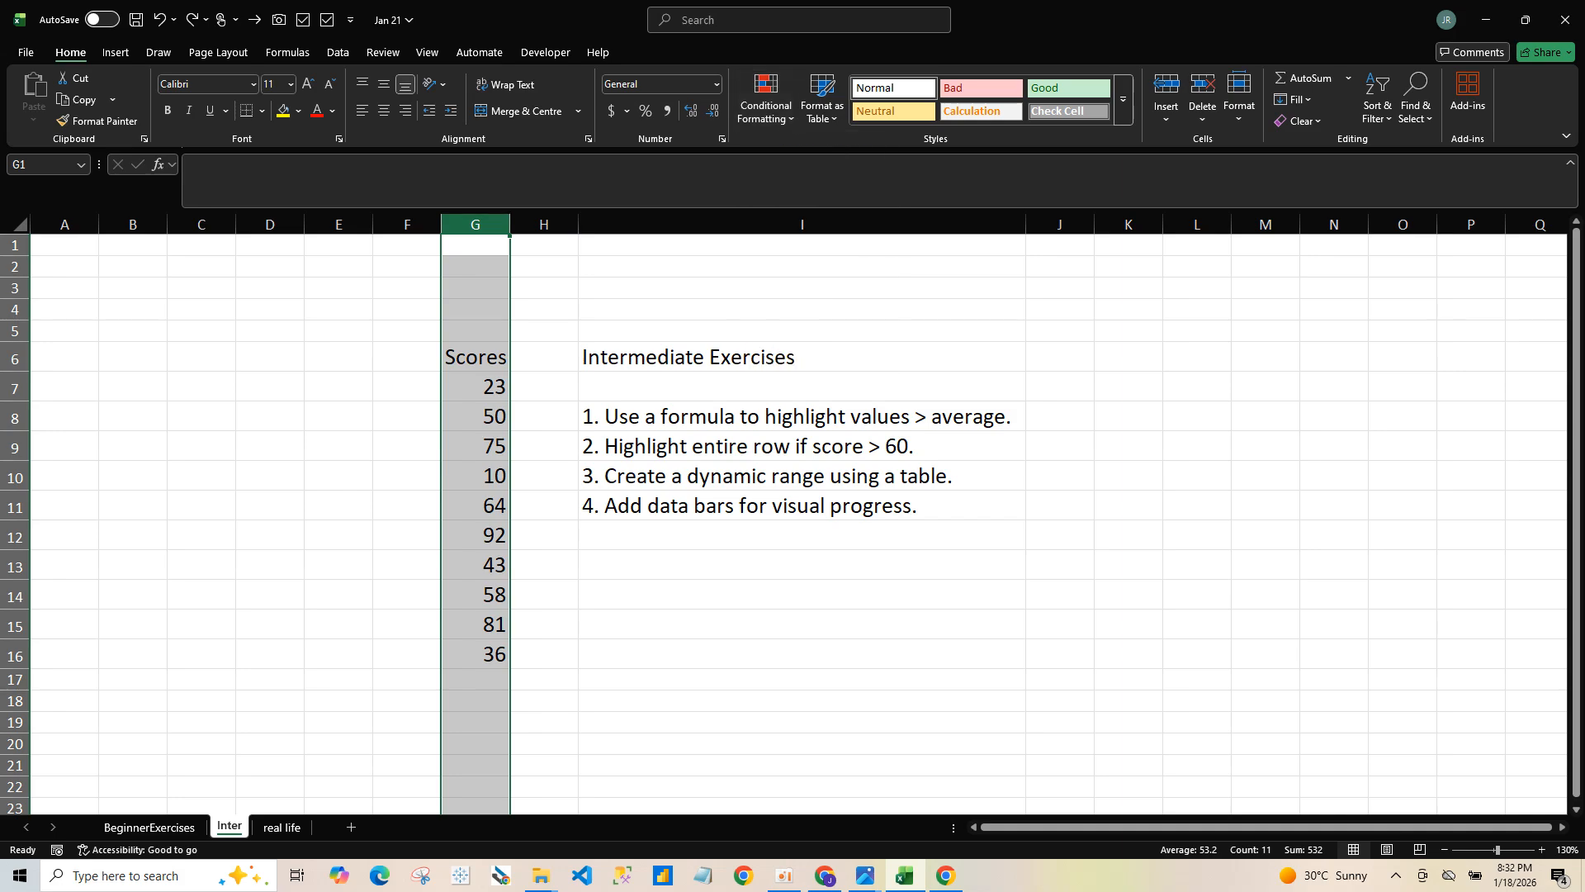
Step: Calculate the average of the scores in G7:G16 in cell I14 with the AVERAGE function
click(802, 594)
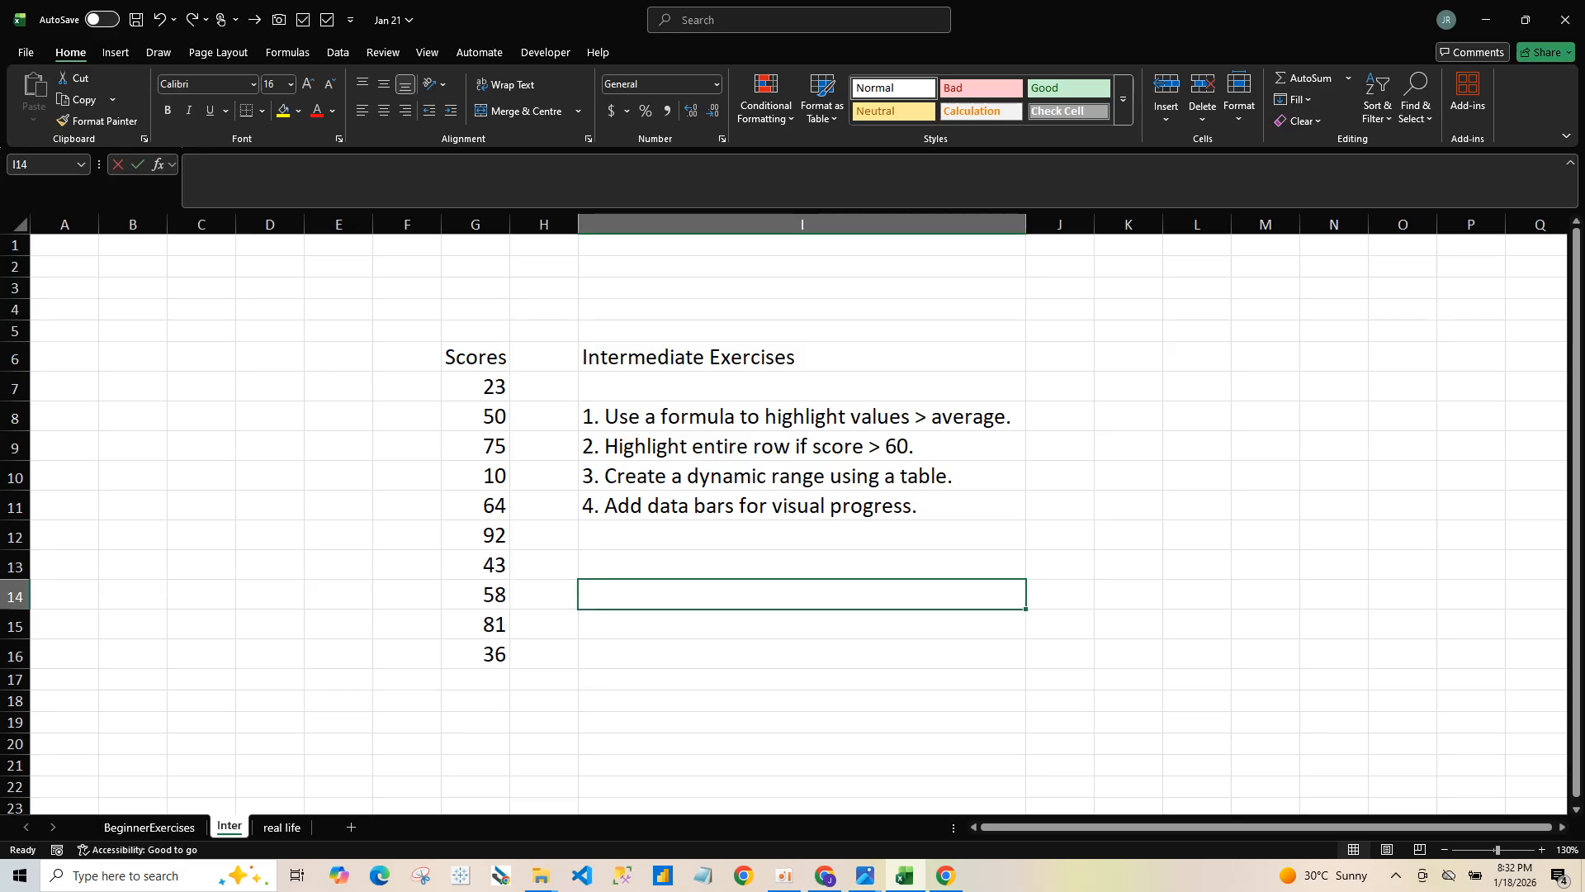
text(=ave)
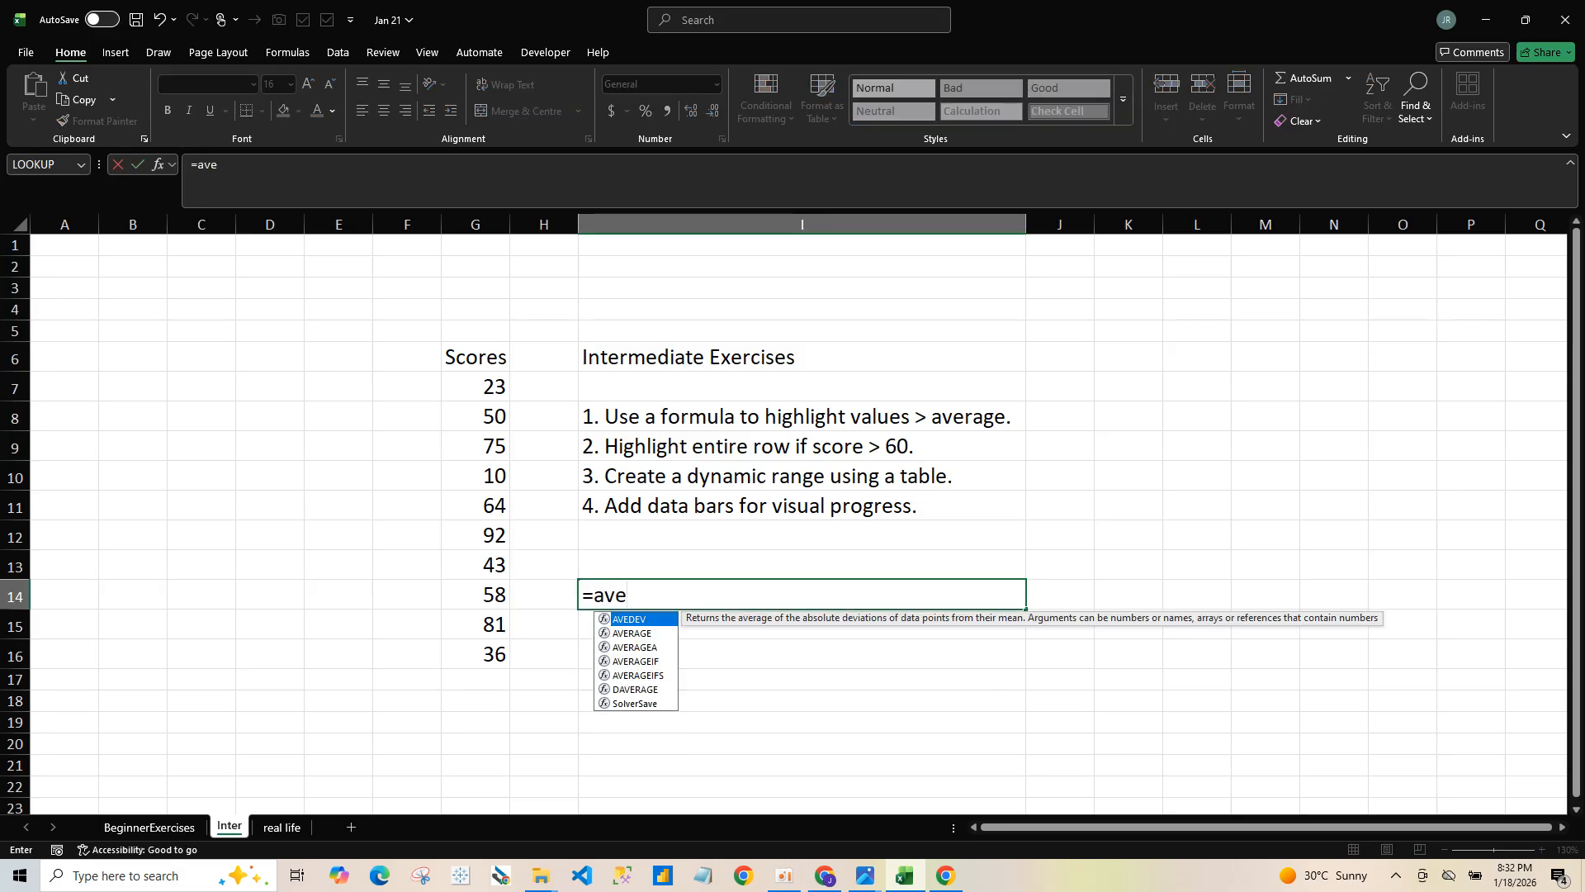
key(Down)
key(Tab)
drag(494, 386, 493, 654)
key(Return)
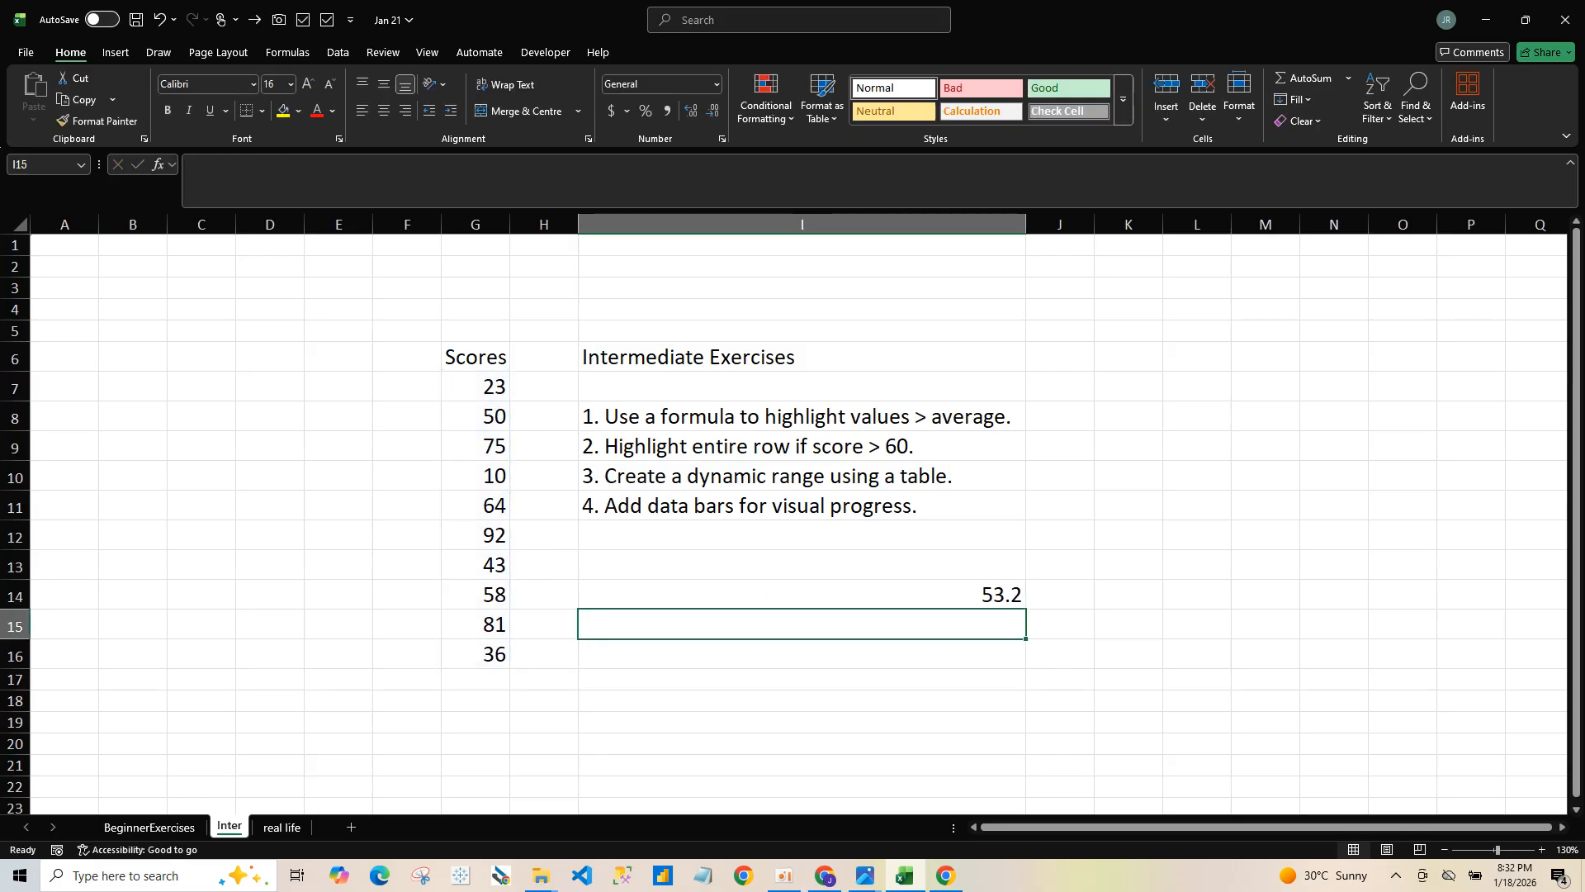
Step: Delete the average formula from cell I14
key(Up)
key(BackSpace)
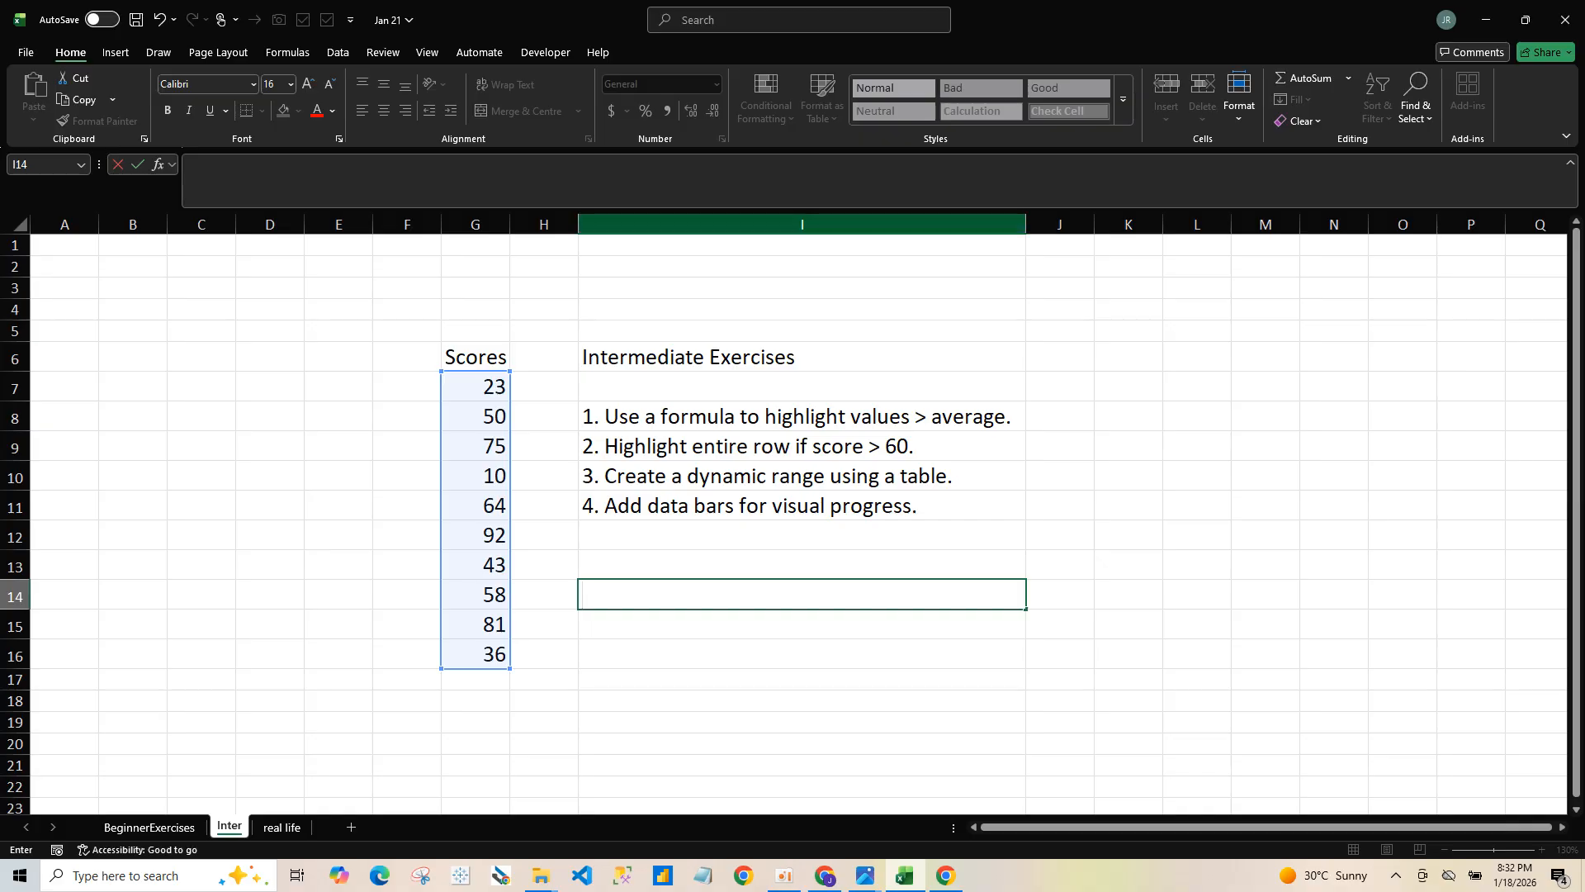
key(Up)
key(Up)
key(Up)
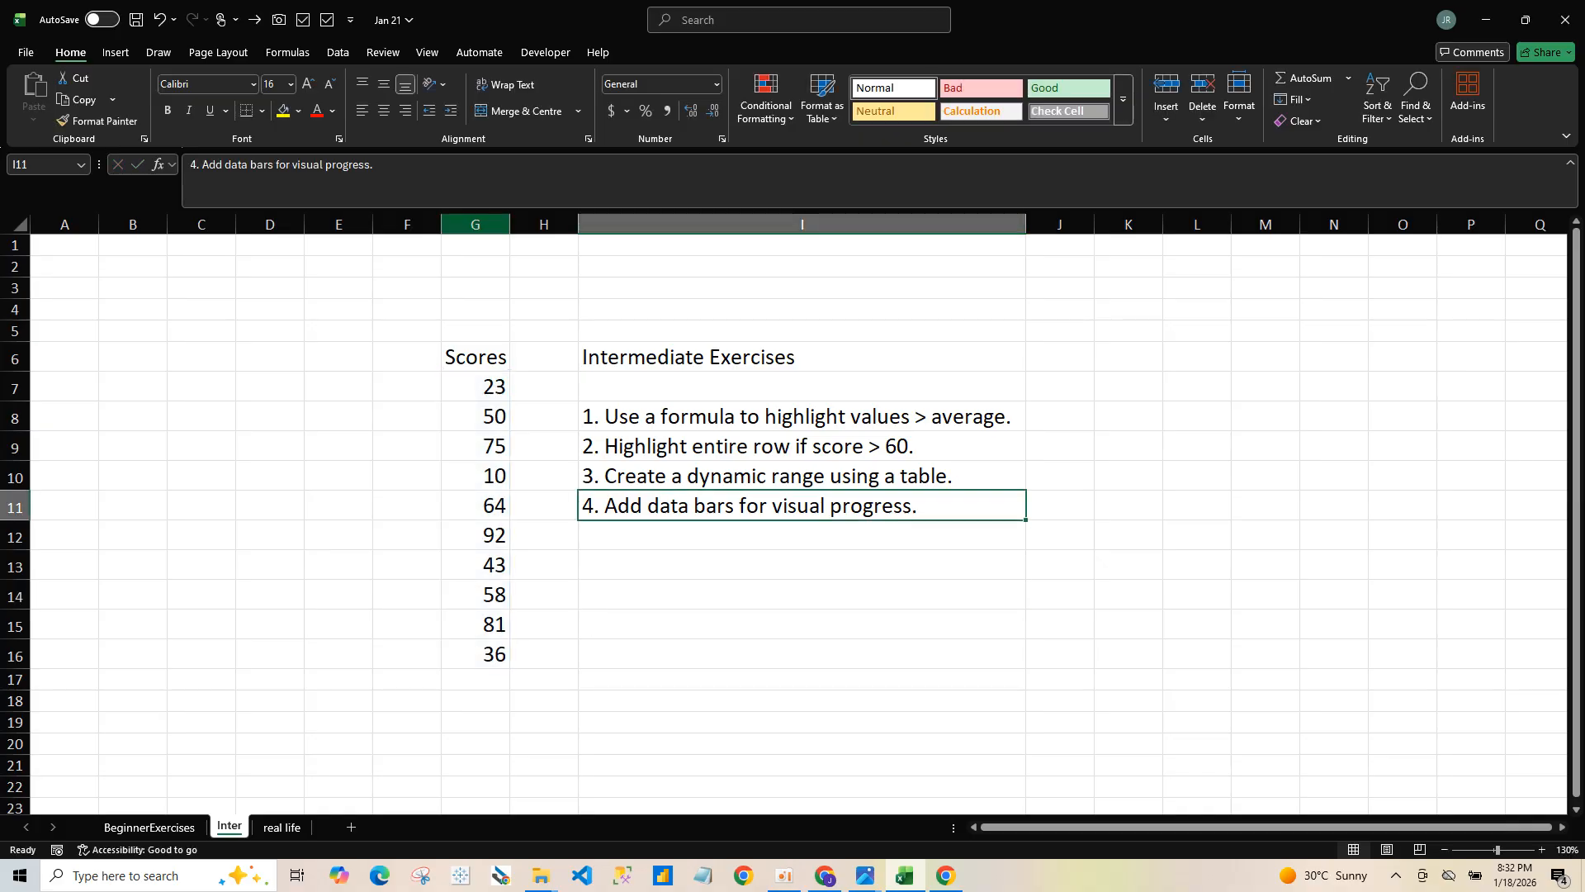
Step: Highlight values greater than 50 in the whole column G with Light Red Fill with Dark Red Text, then undo the rule
click(476, 224)
click(766, 99)
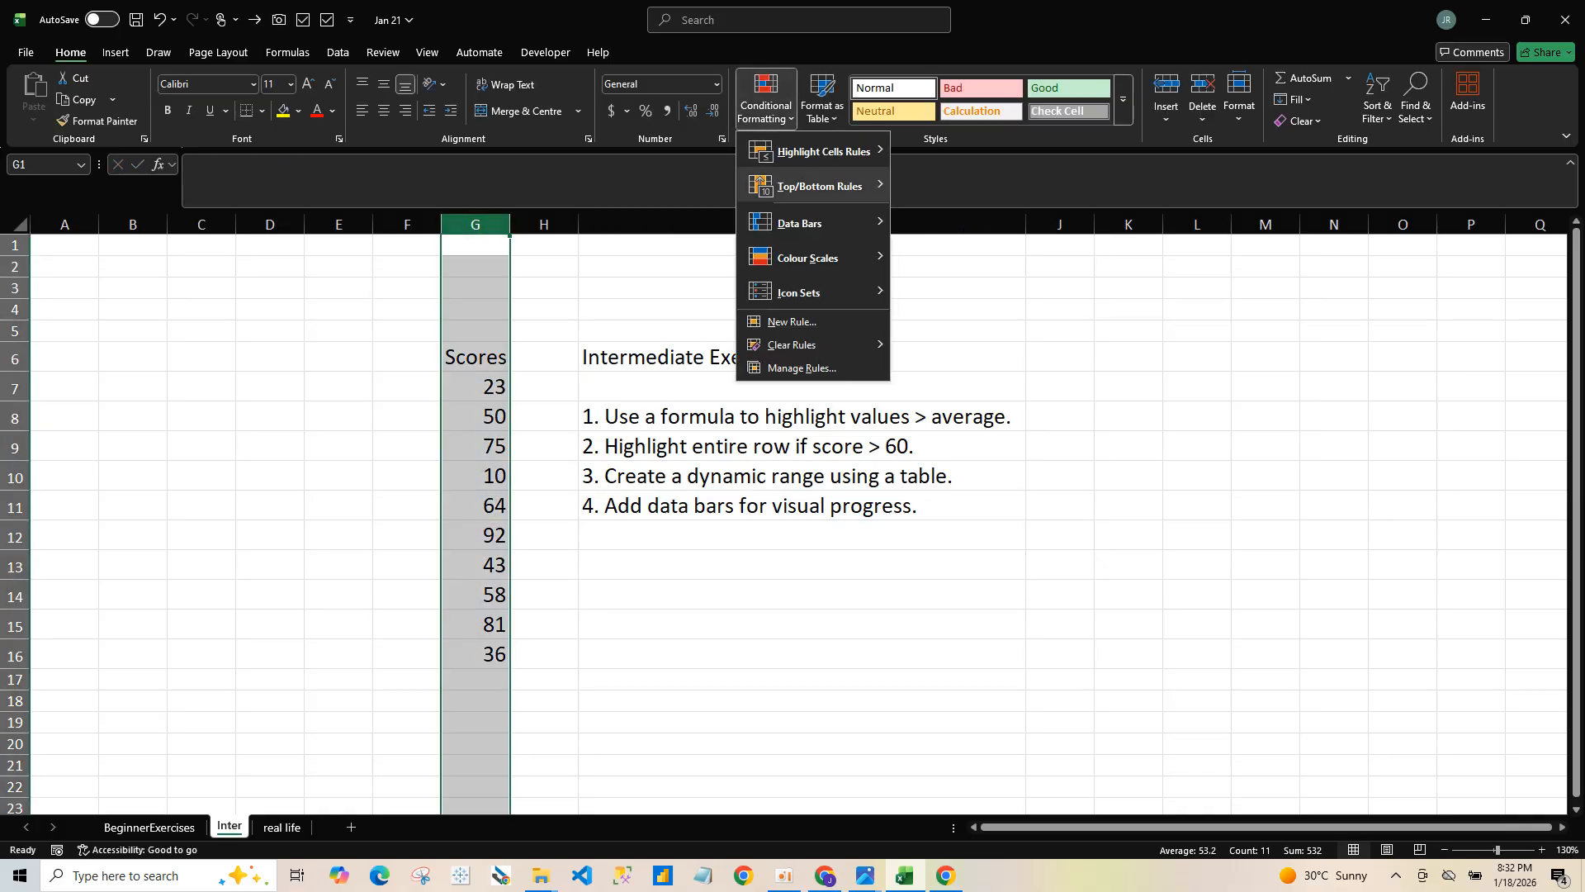
mouse_move(761, 153)
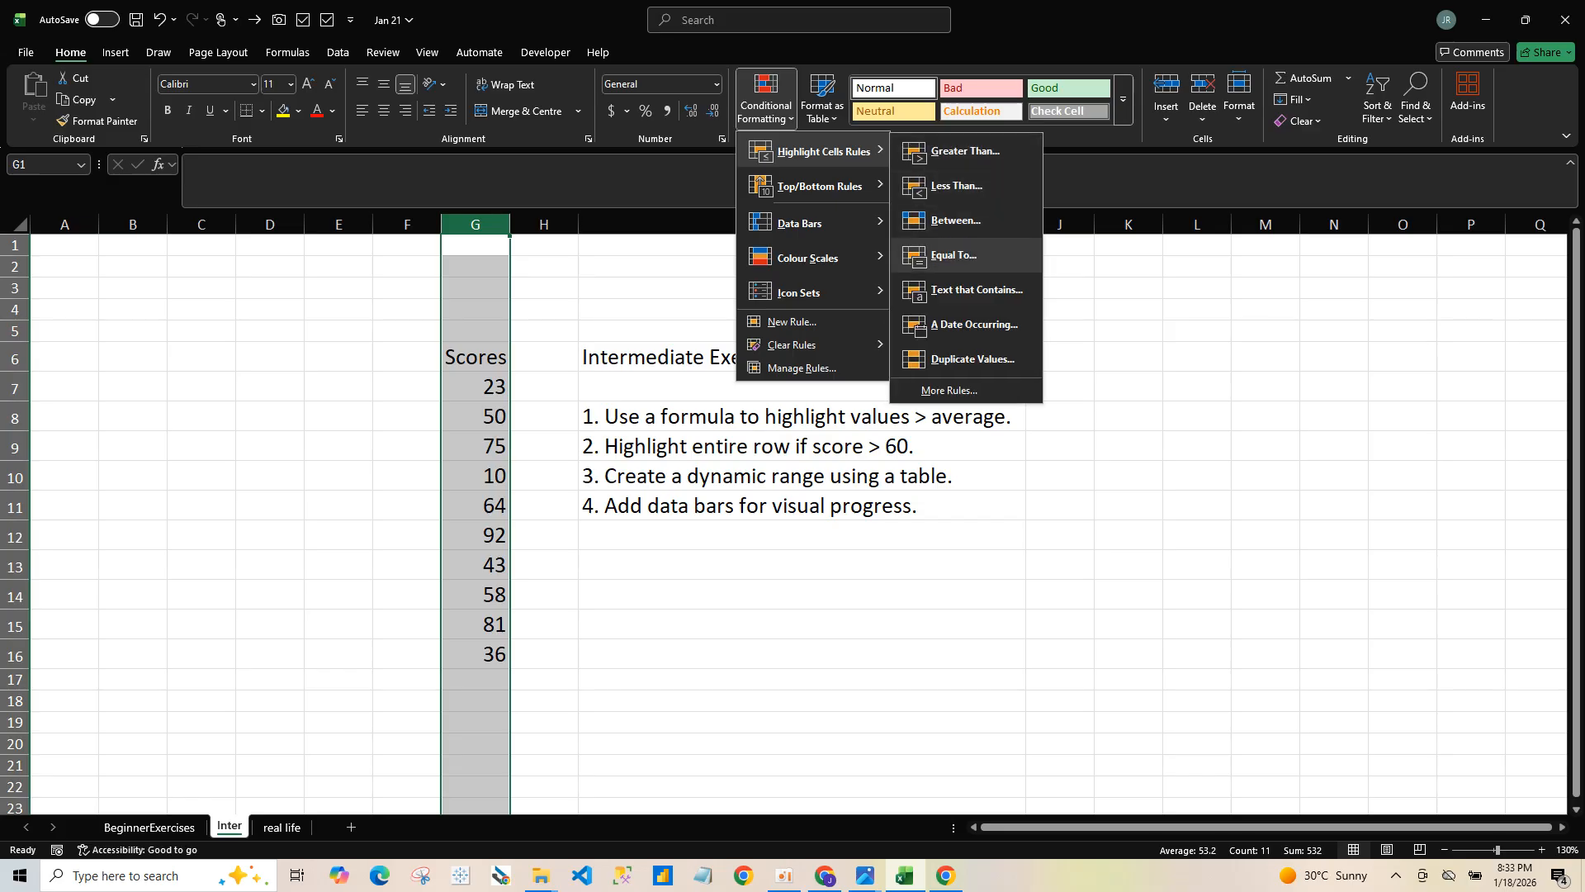
click(964, 151)
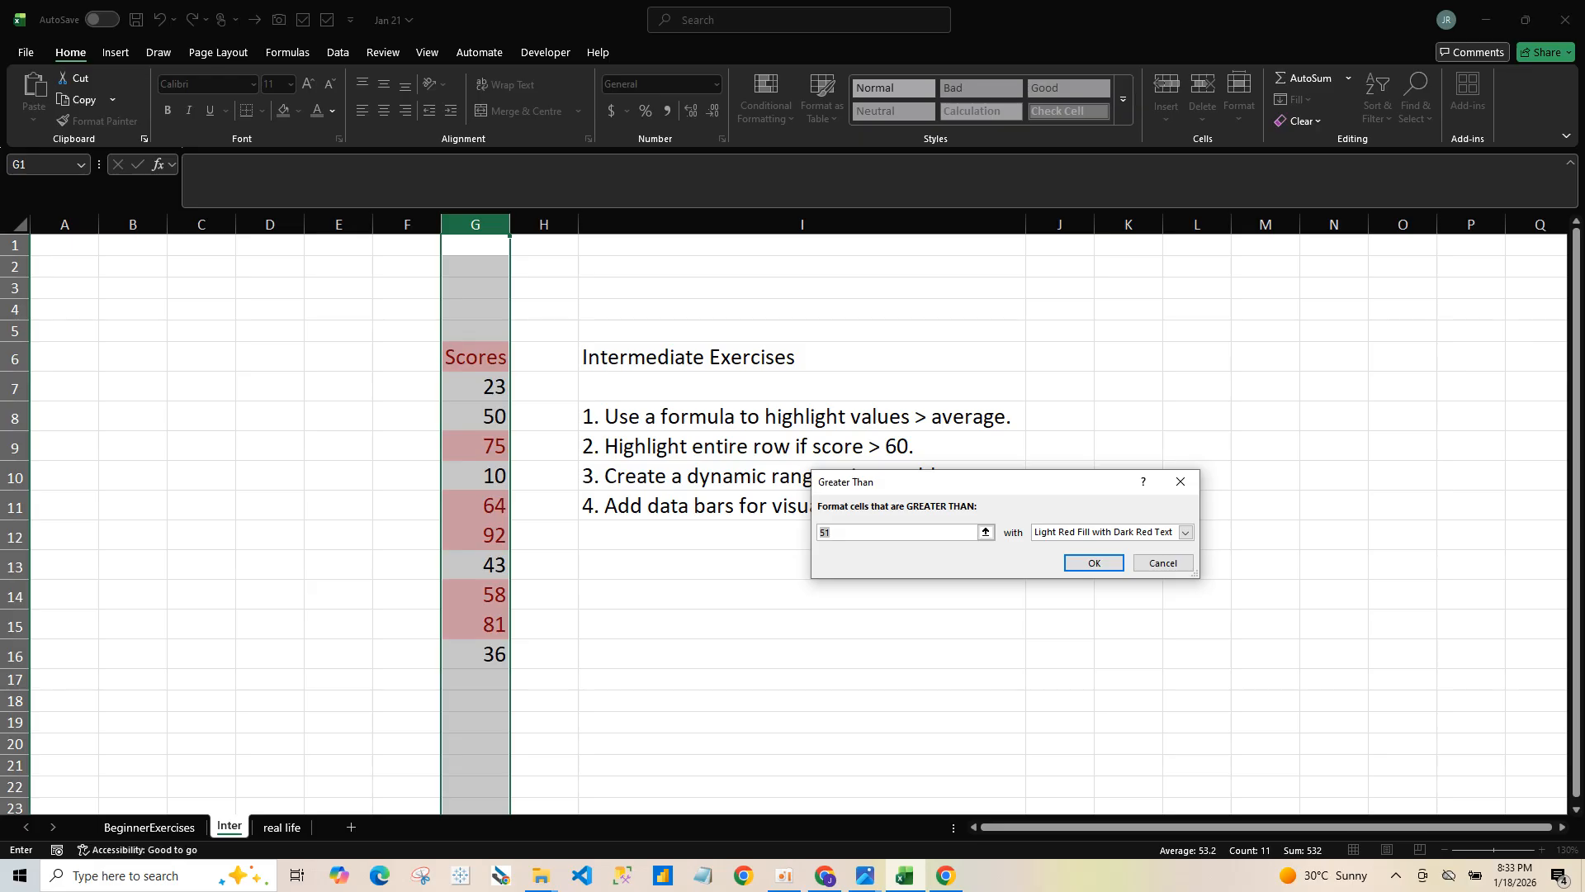
text(5)
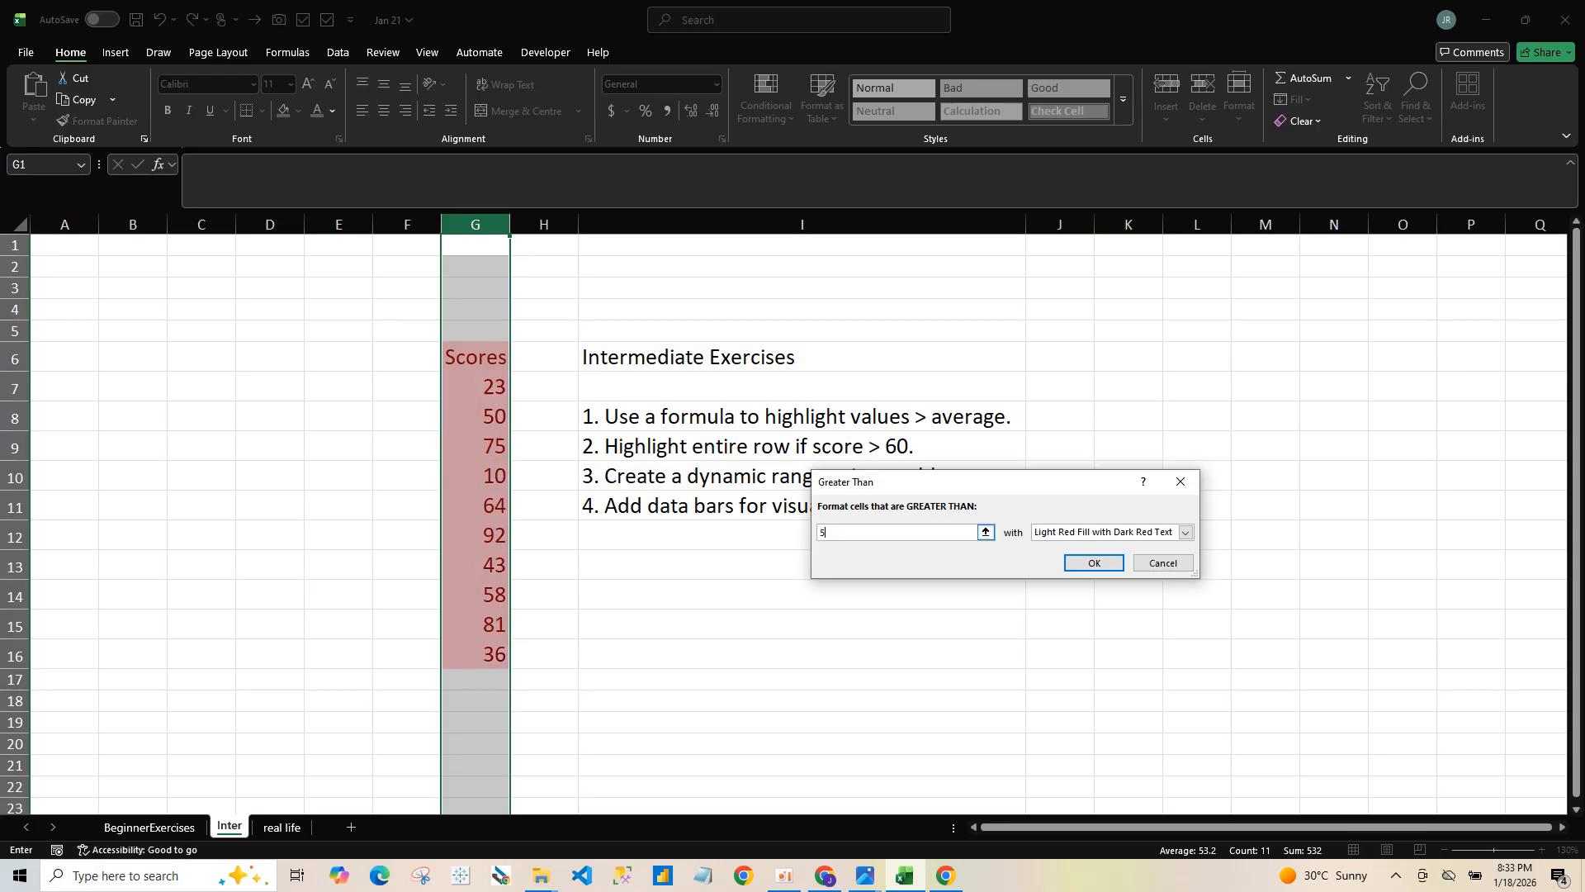
text(0)
key(Return)
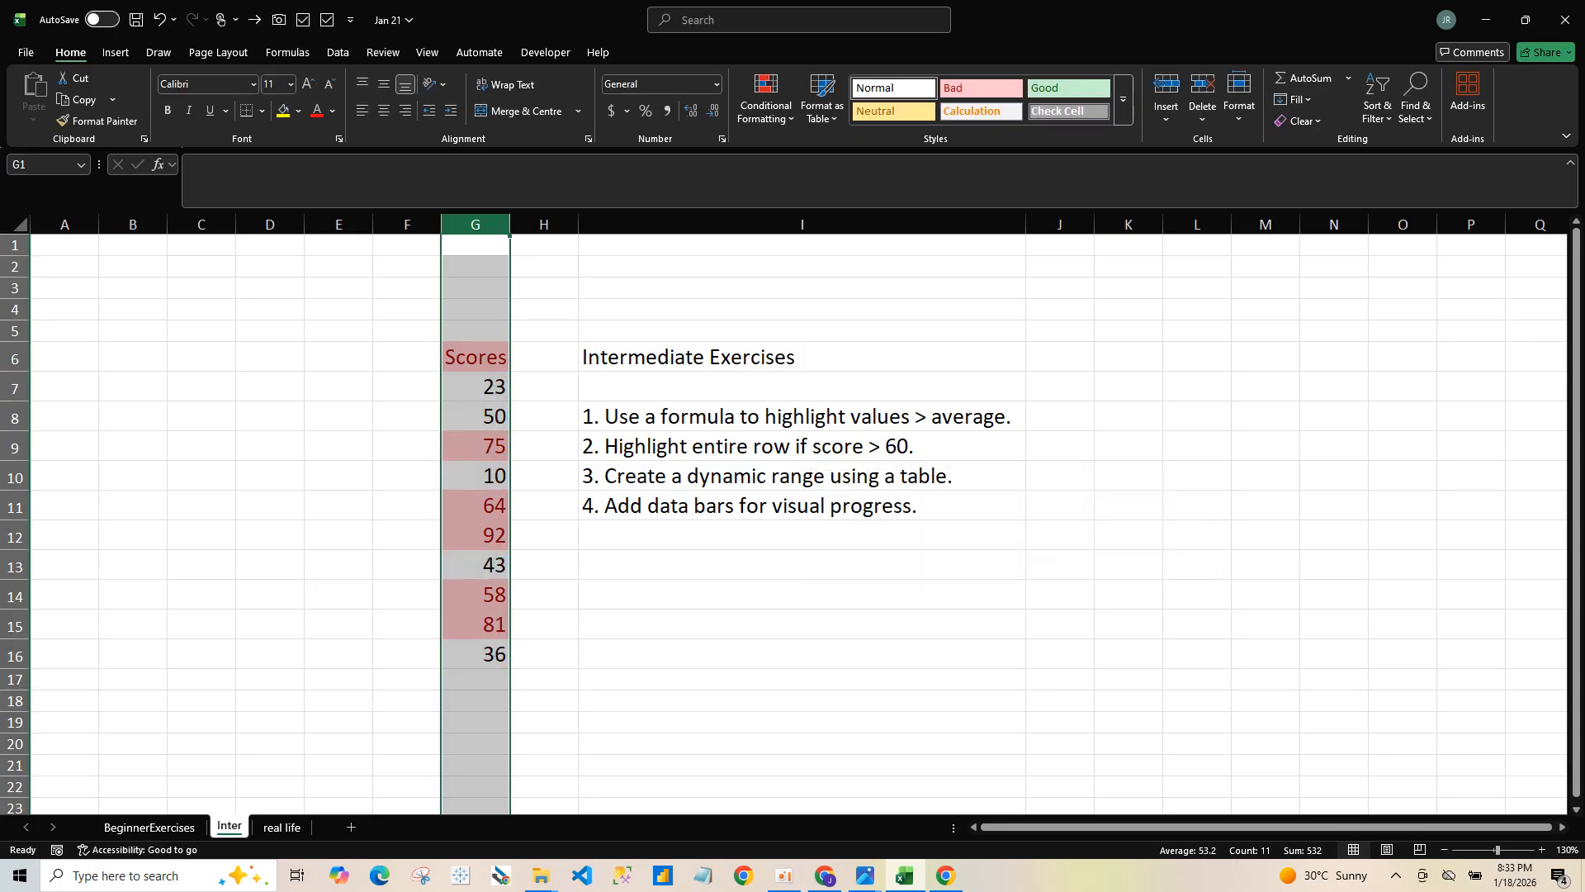
drag(475, 387, 475, 655)
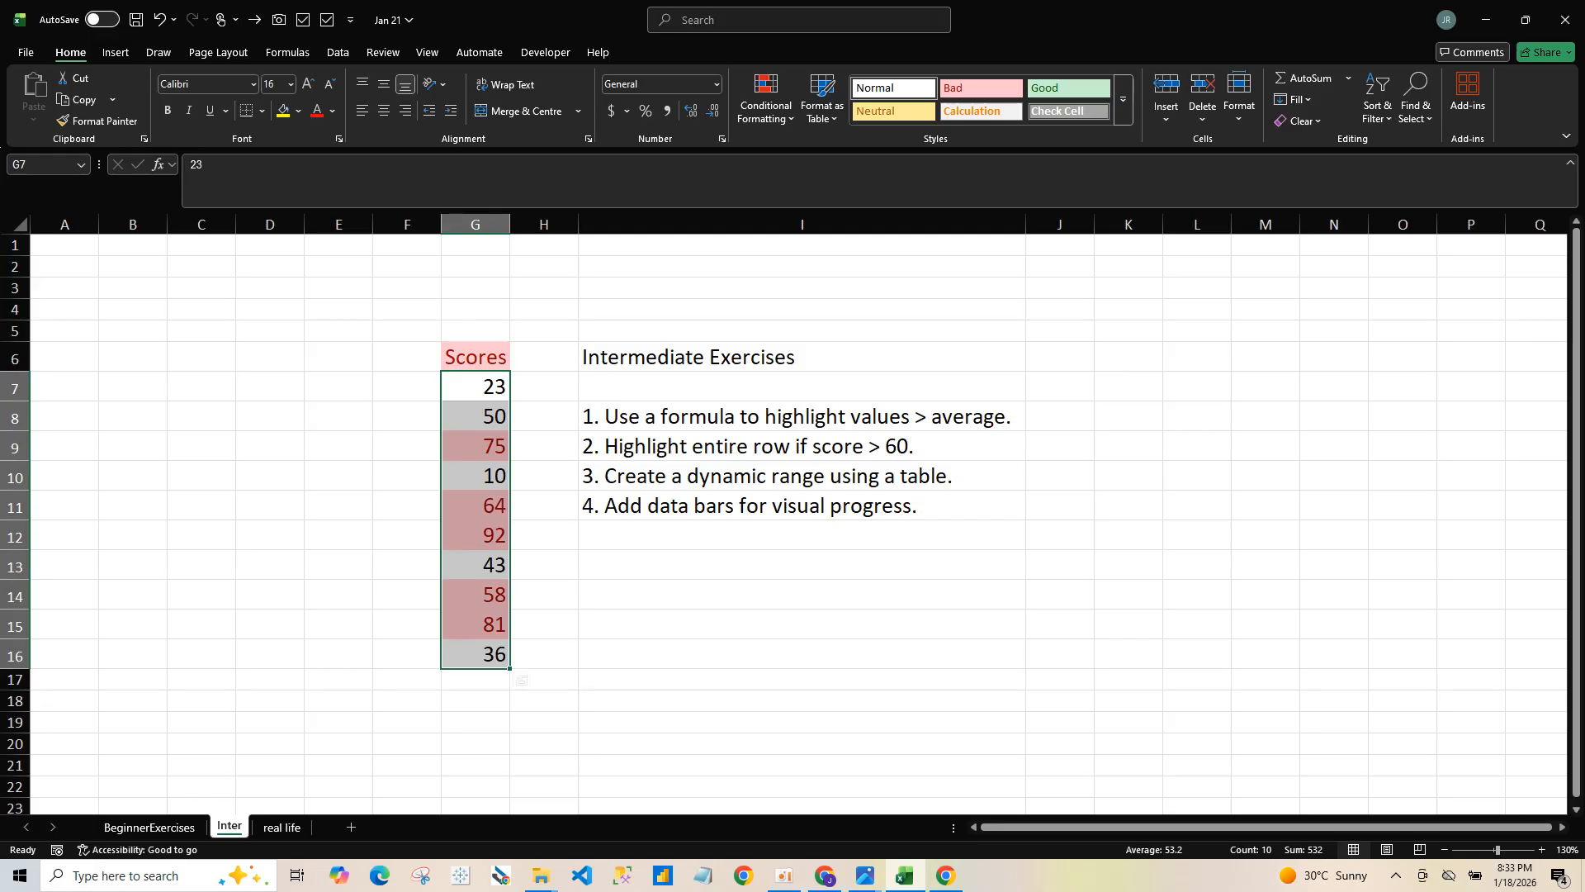
key(ctrl+z)
Step: Highlight the scores in G7:G16 that are greater than 60 with Light Red Fill with Dark Red Text
drag(476, 387, 496, 656)
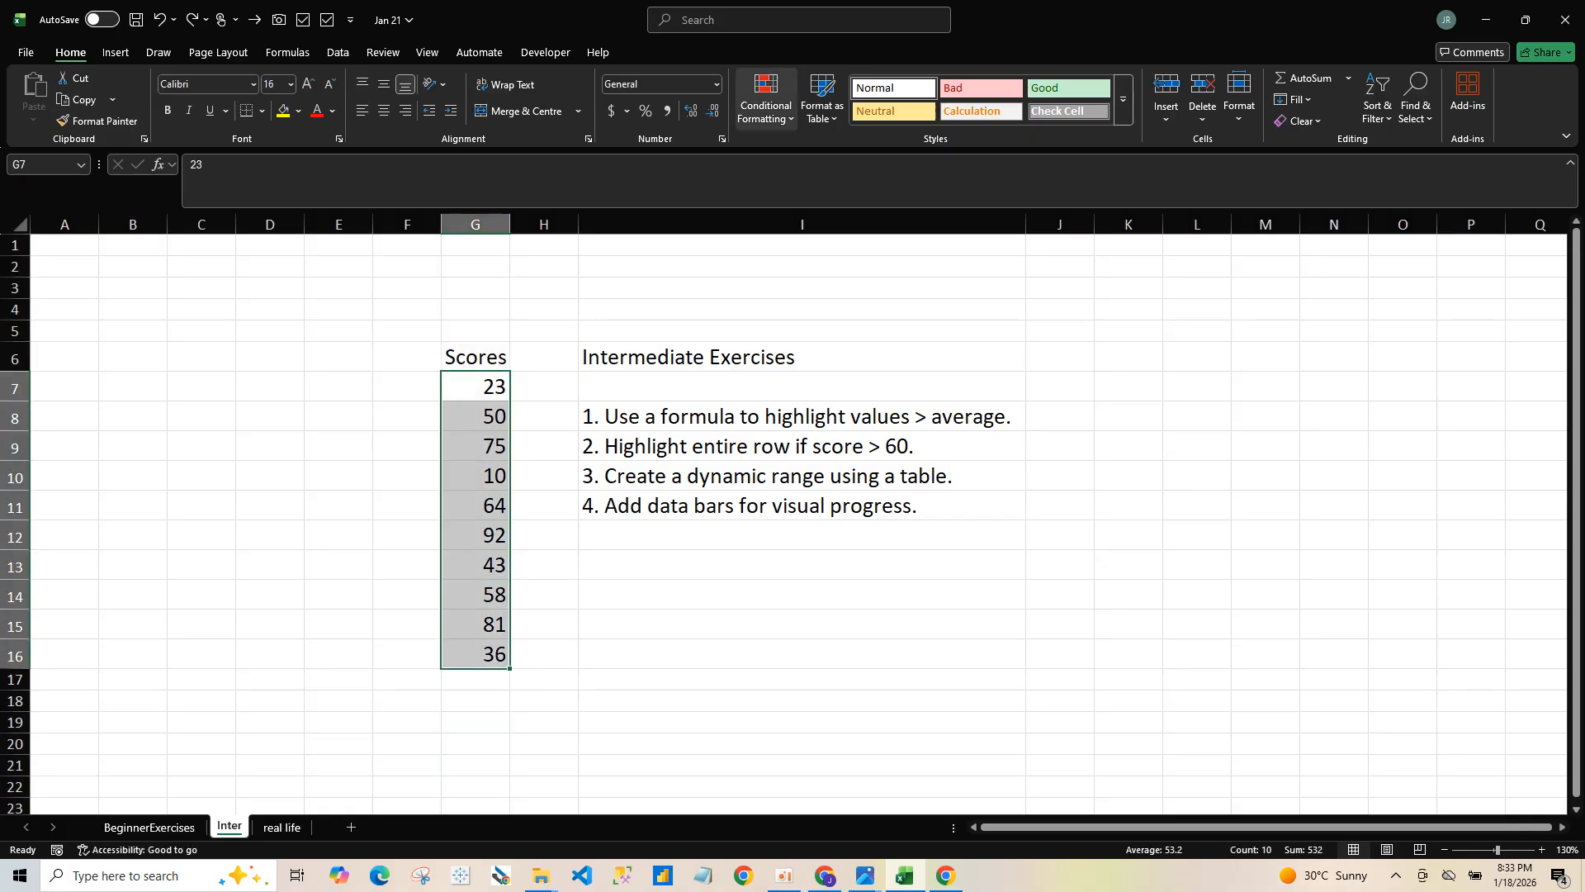
click(767, 99)
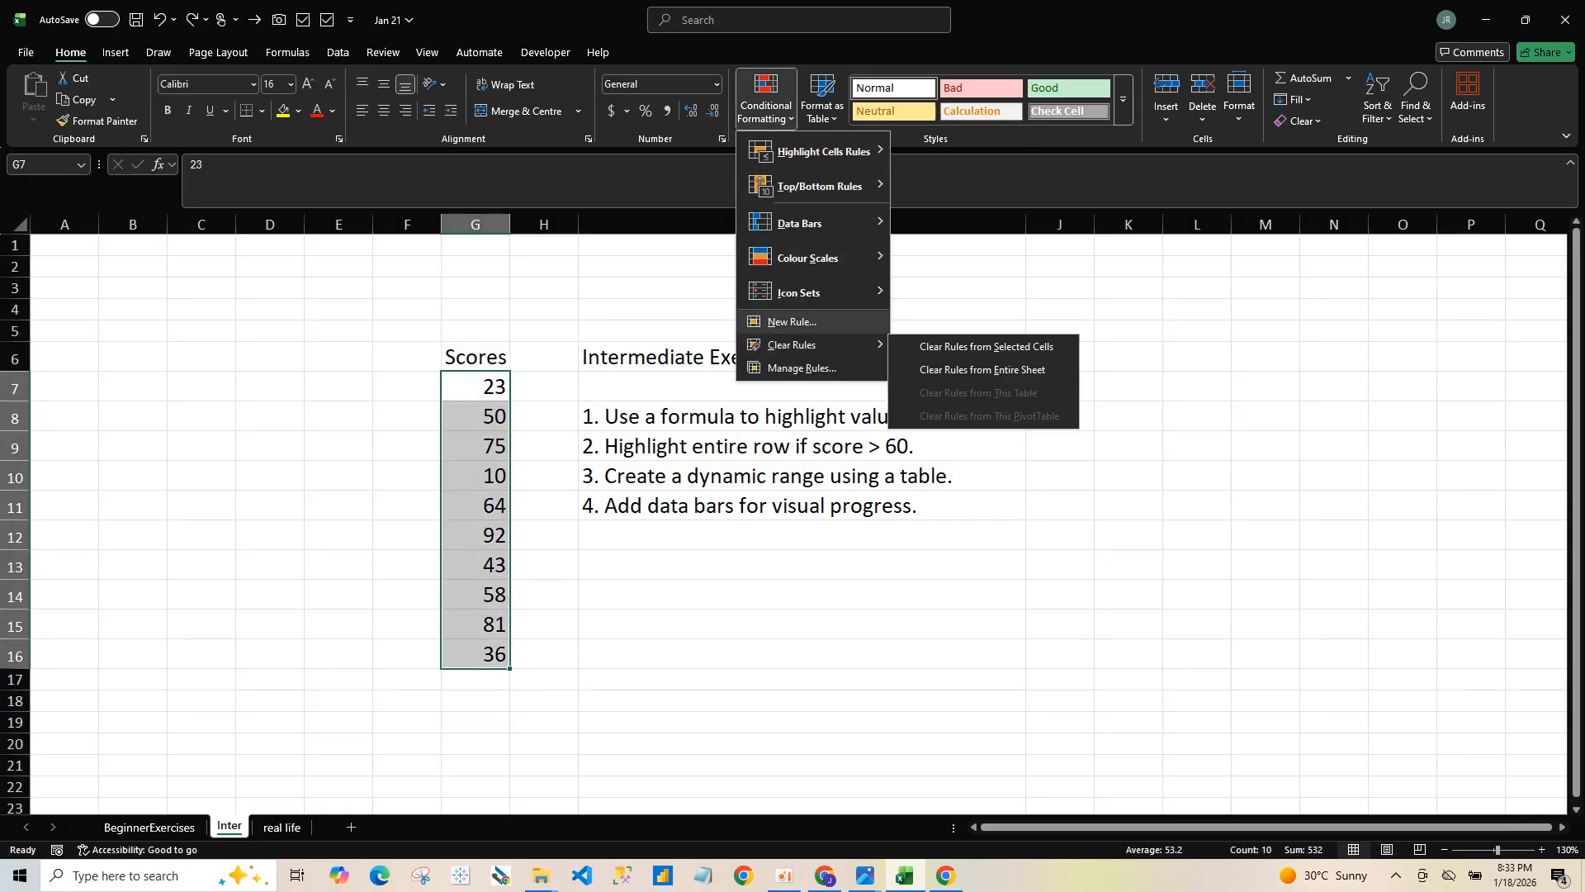
mouse_move(813, 153)
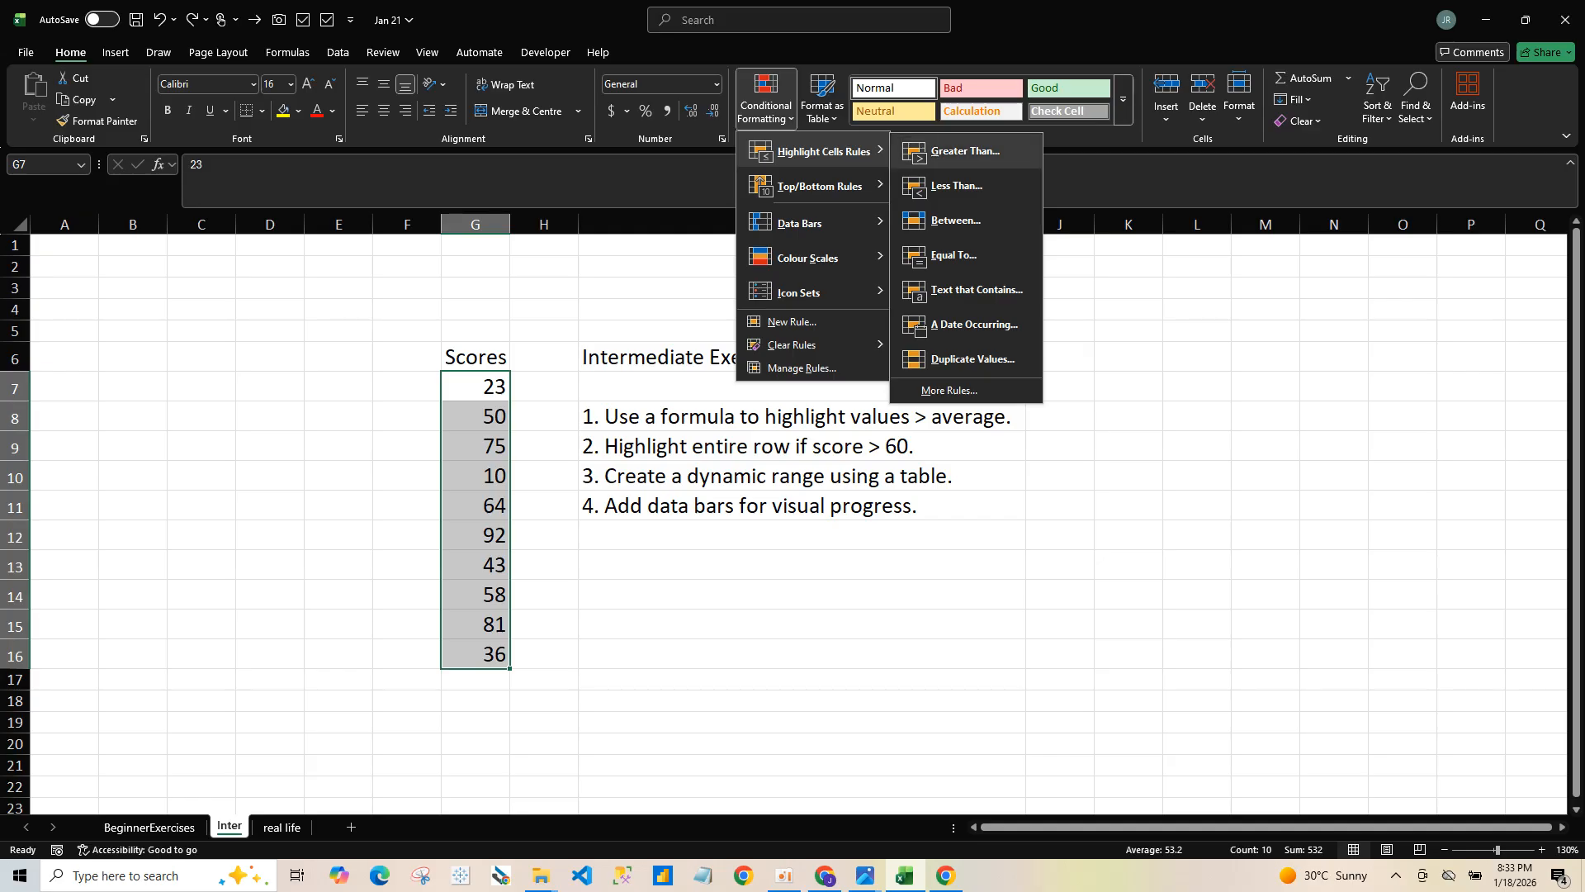
click(965, 151)
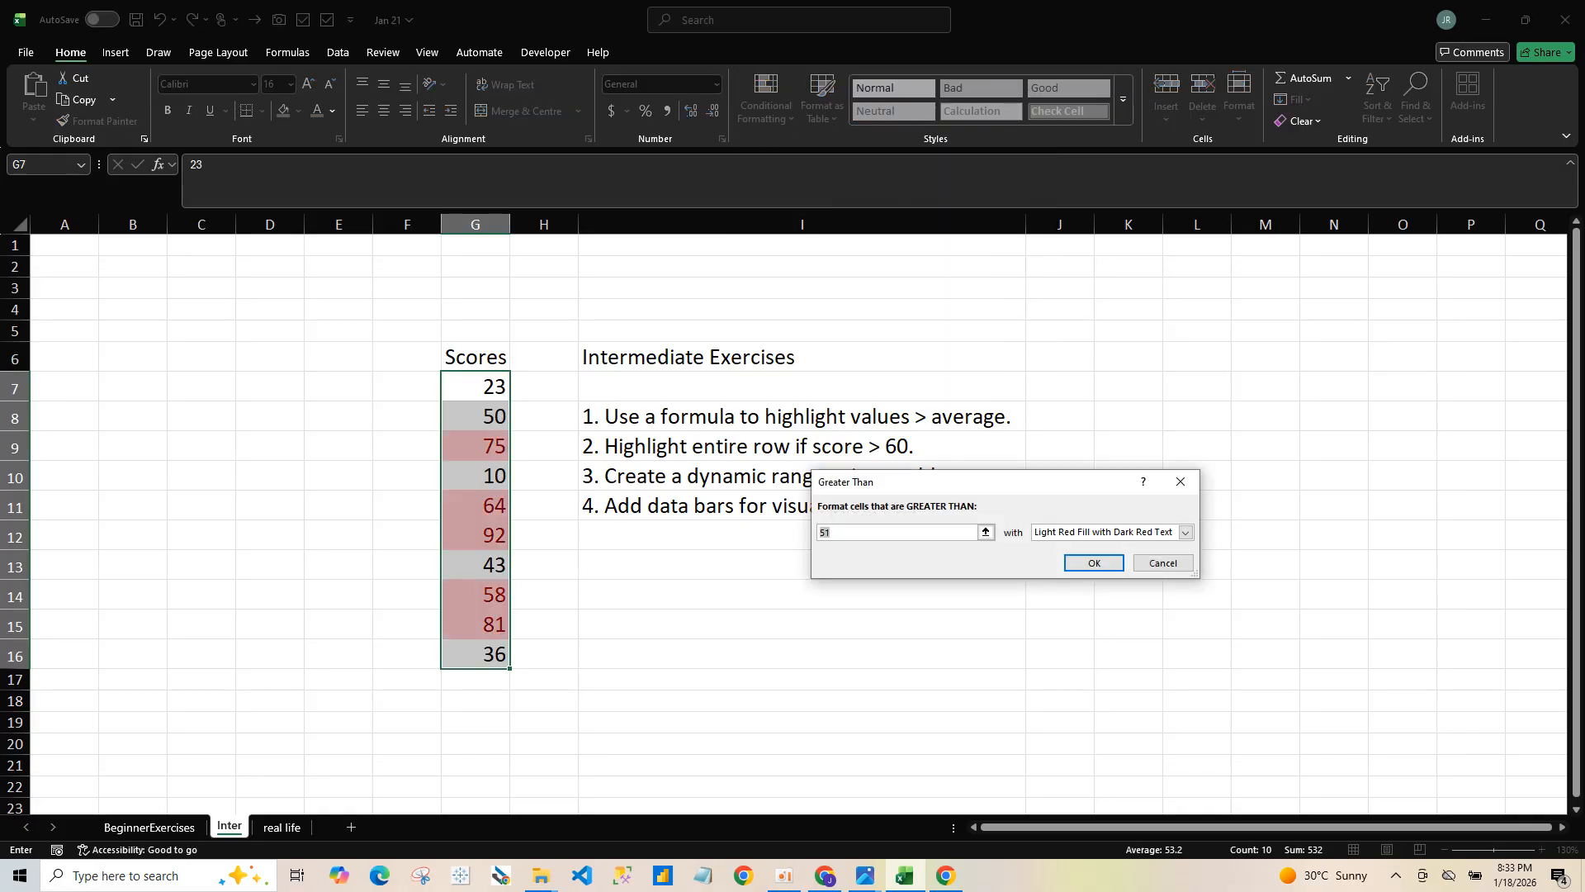
text(60)
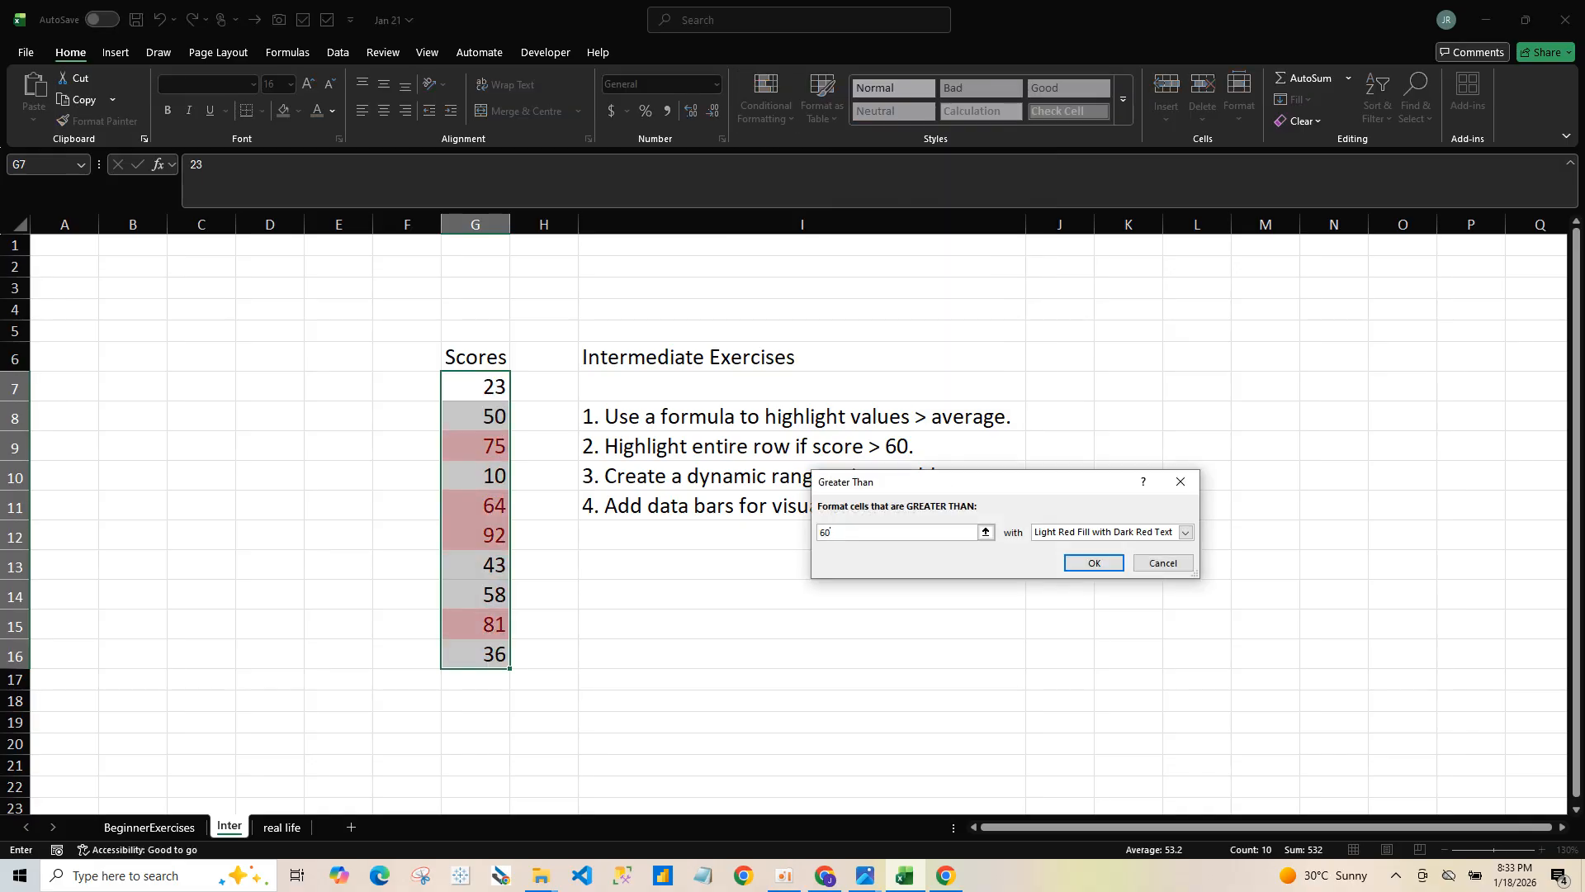
key(Return)
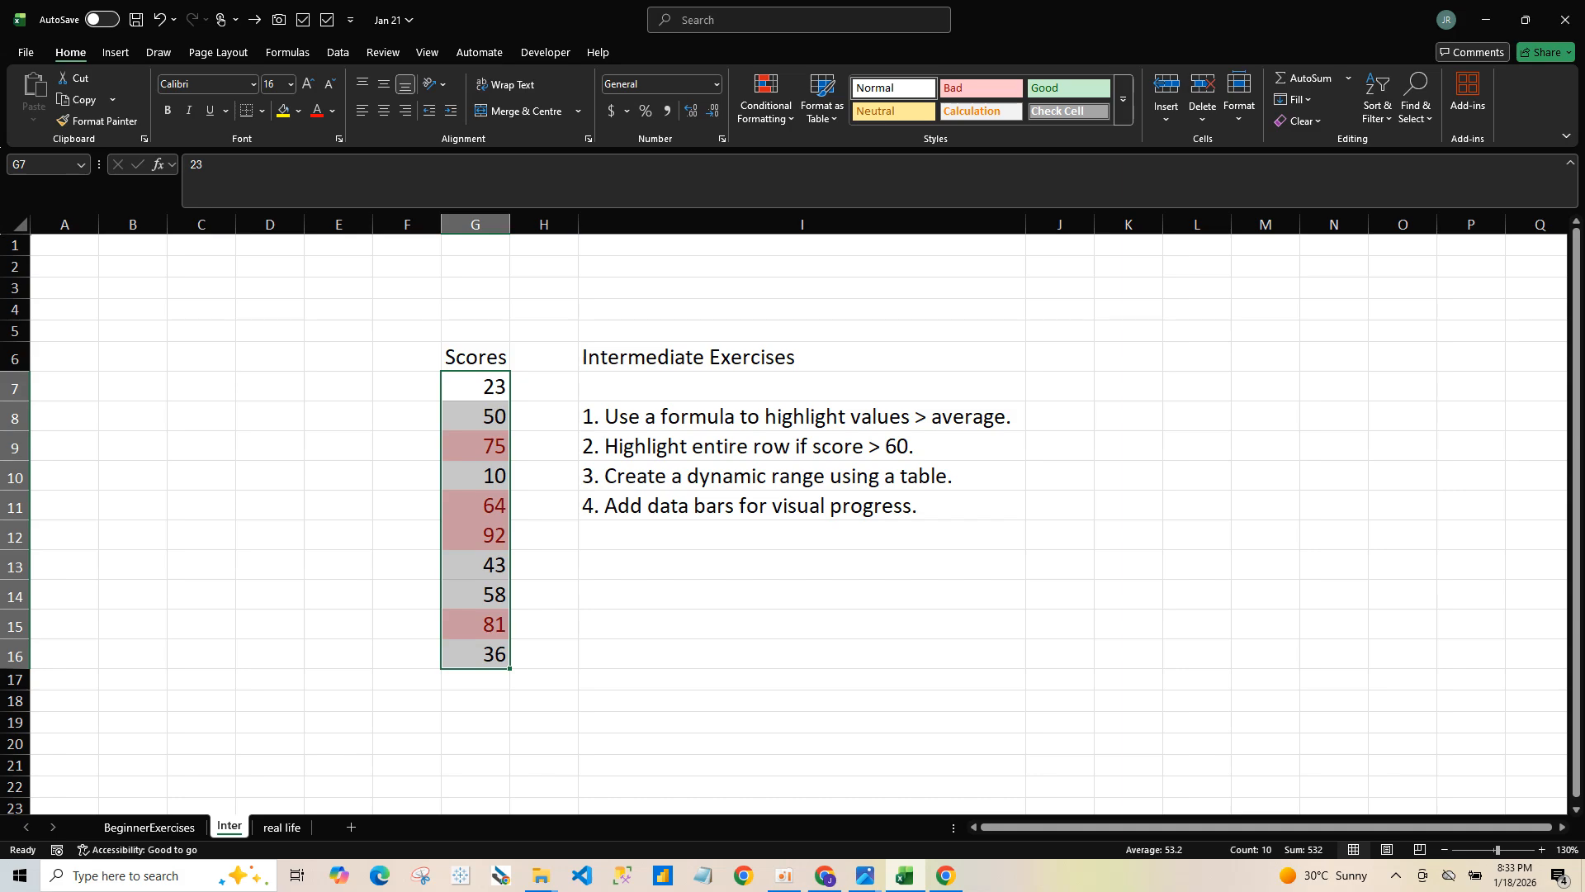
click(476, 446)
click(475, 535)
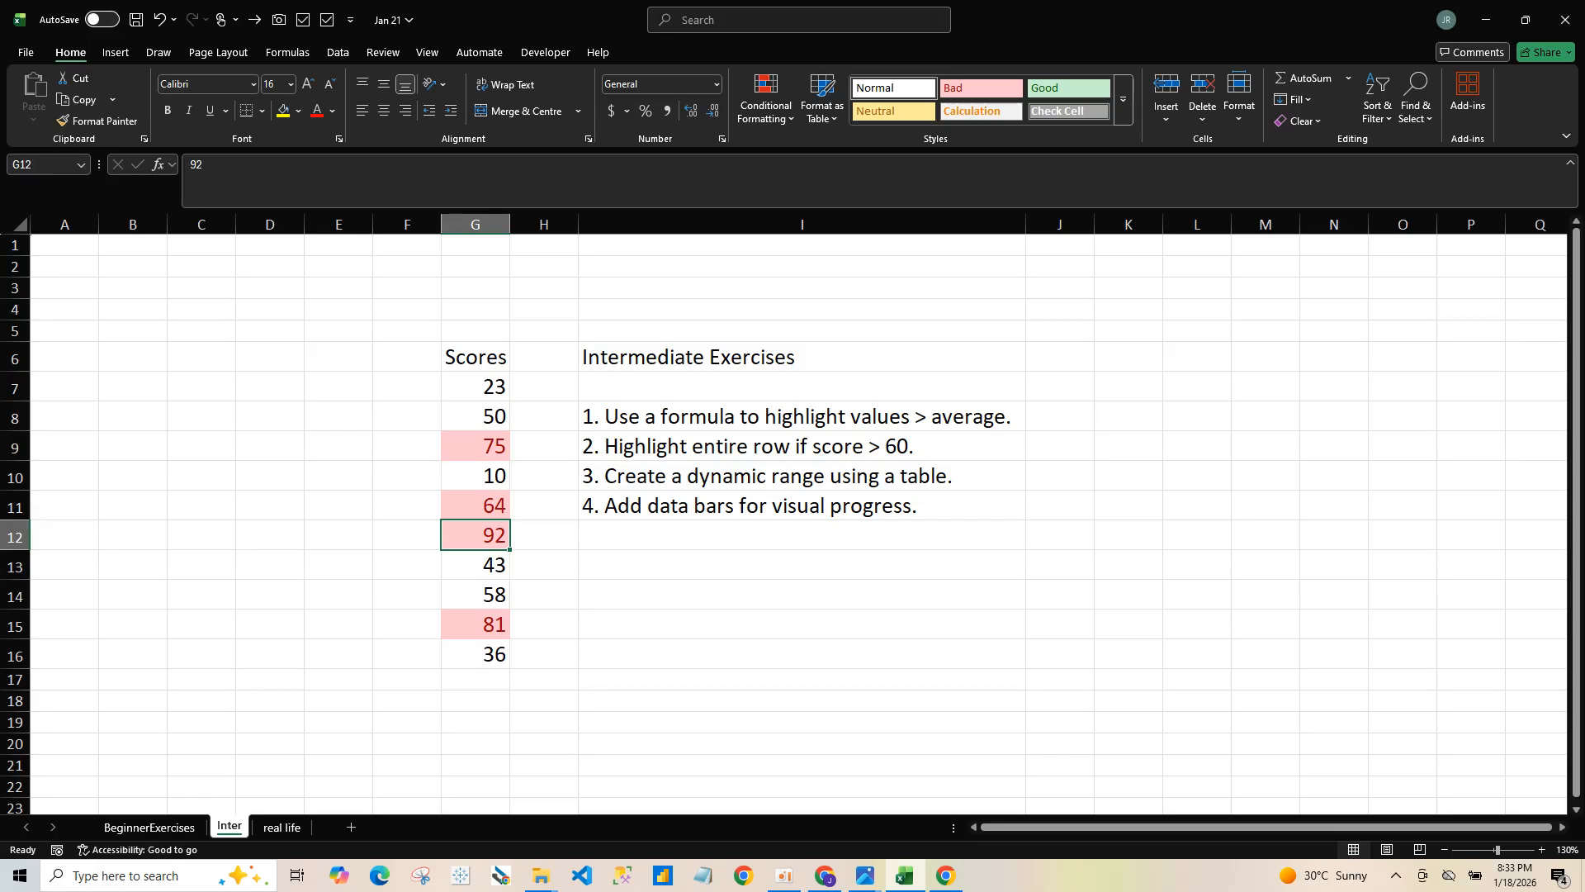
drag(487, 387, 520, 679)
click(766, 99)
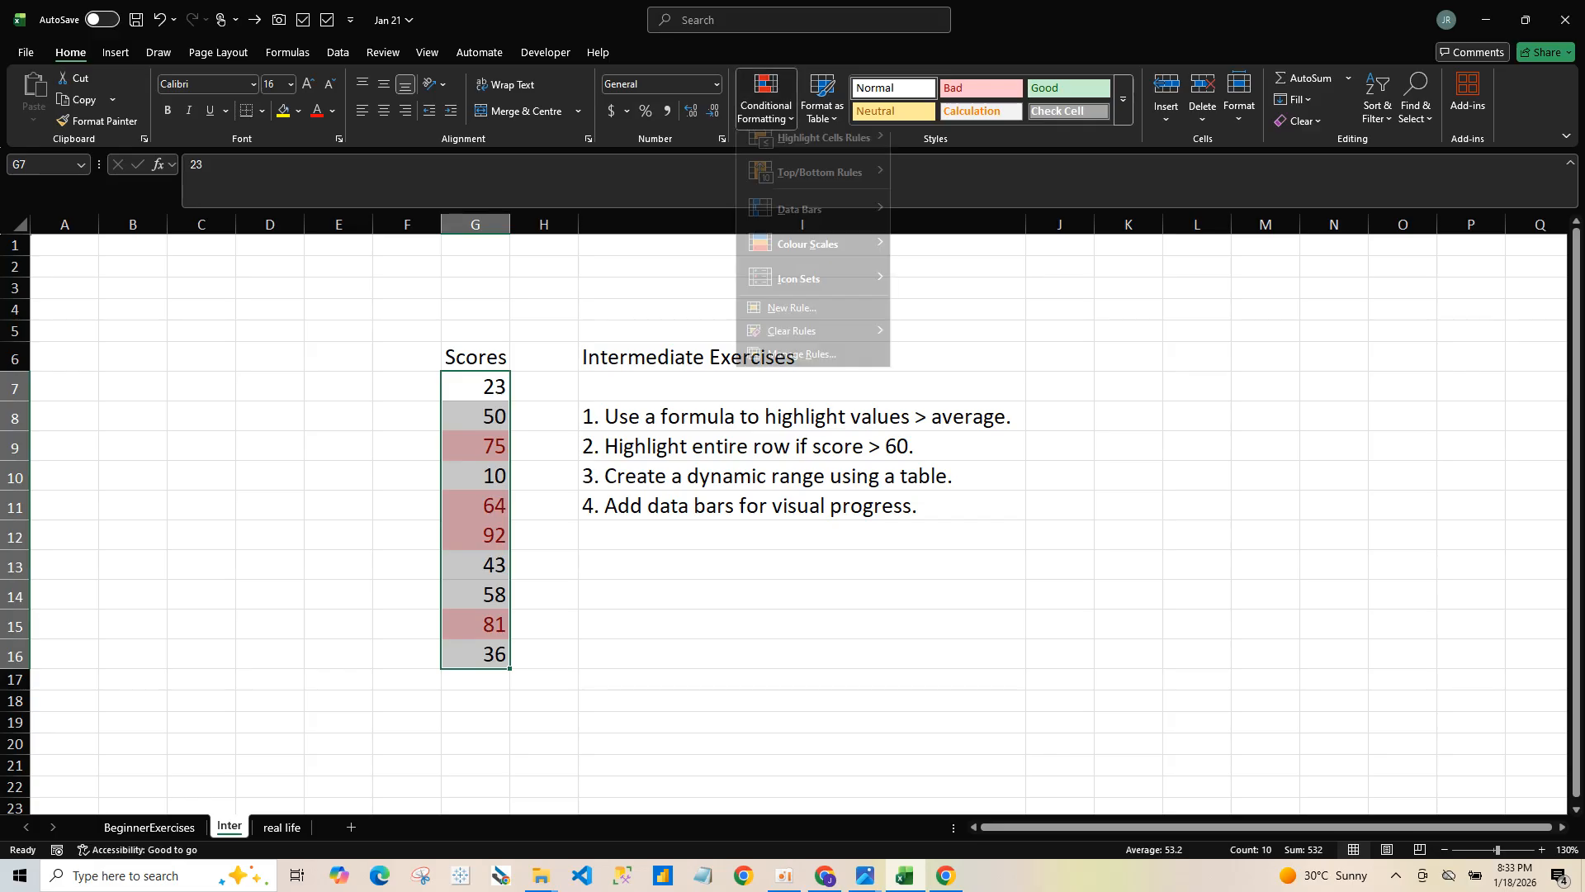
mouse_move(807, 258)
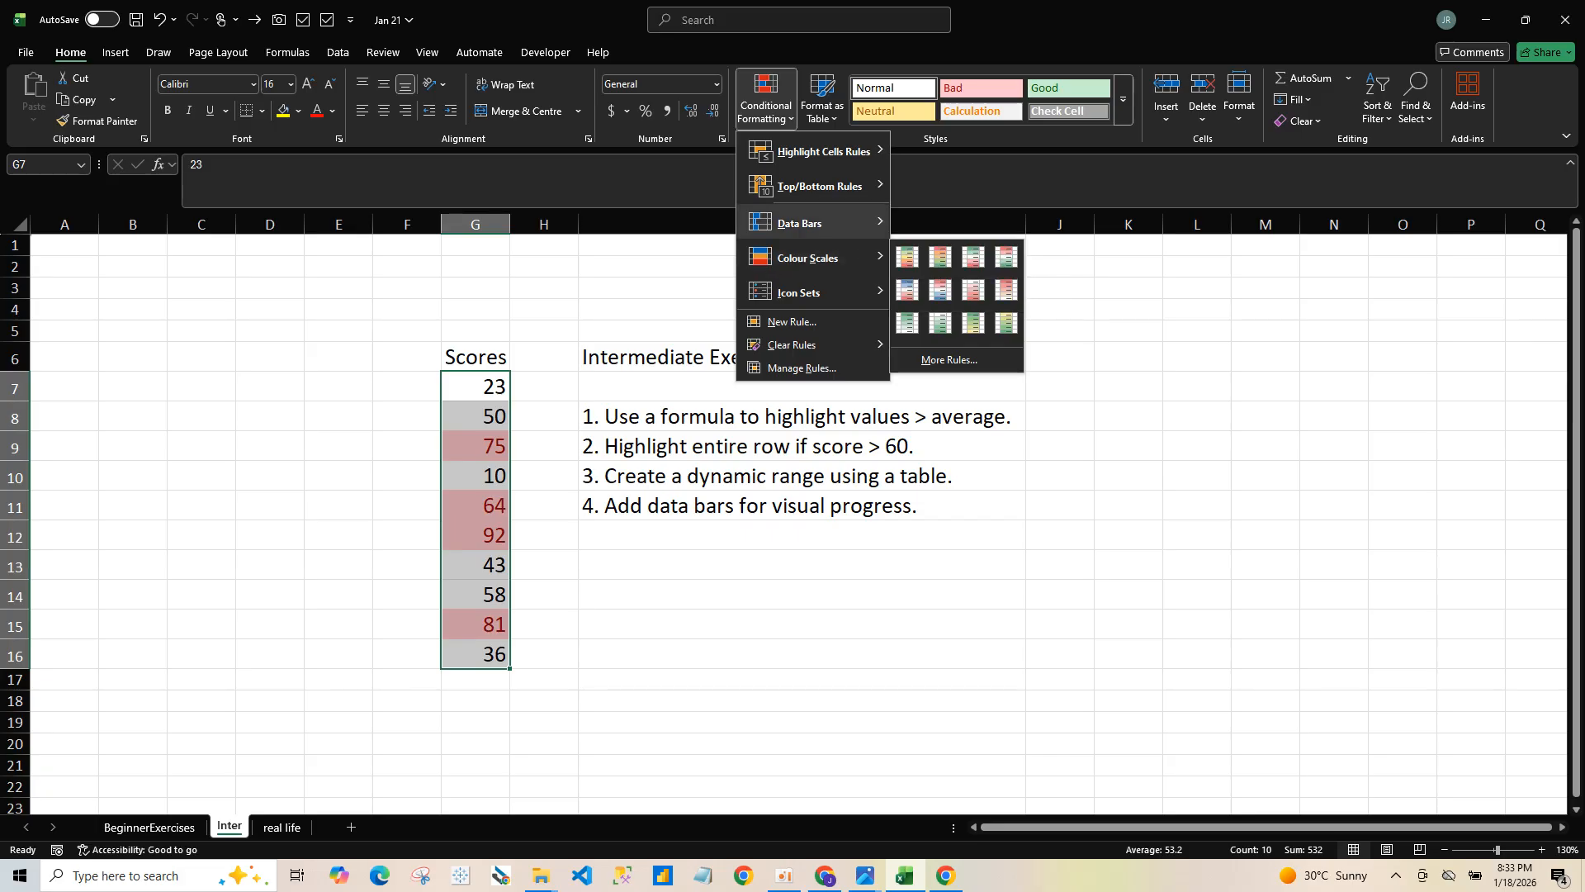
mouse_move(799, 223)
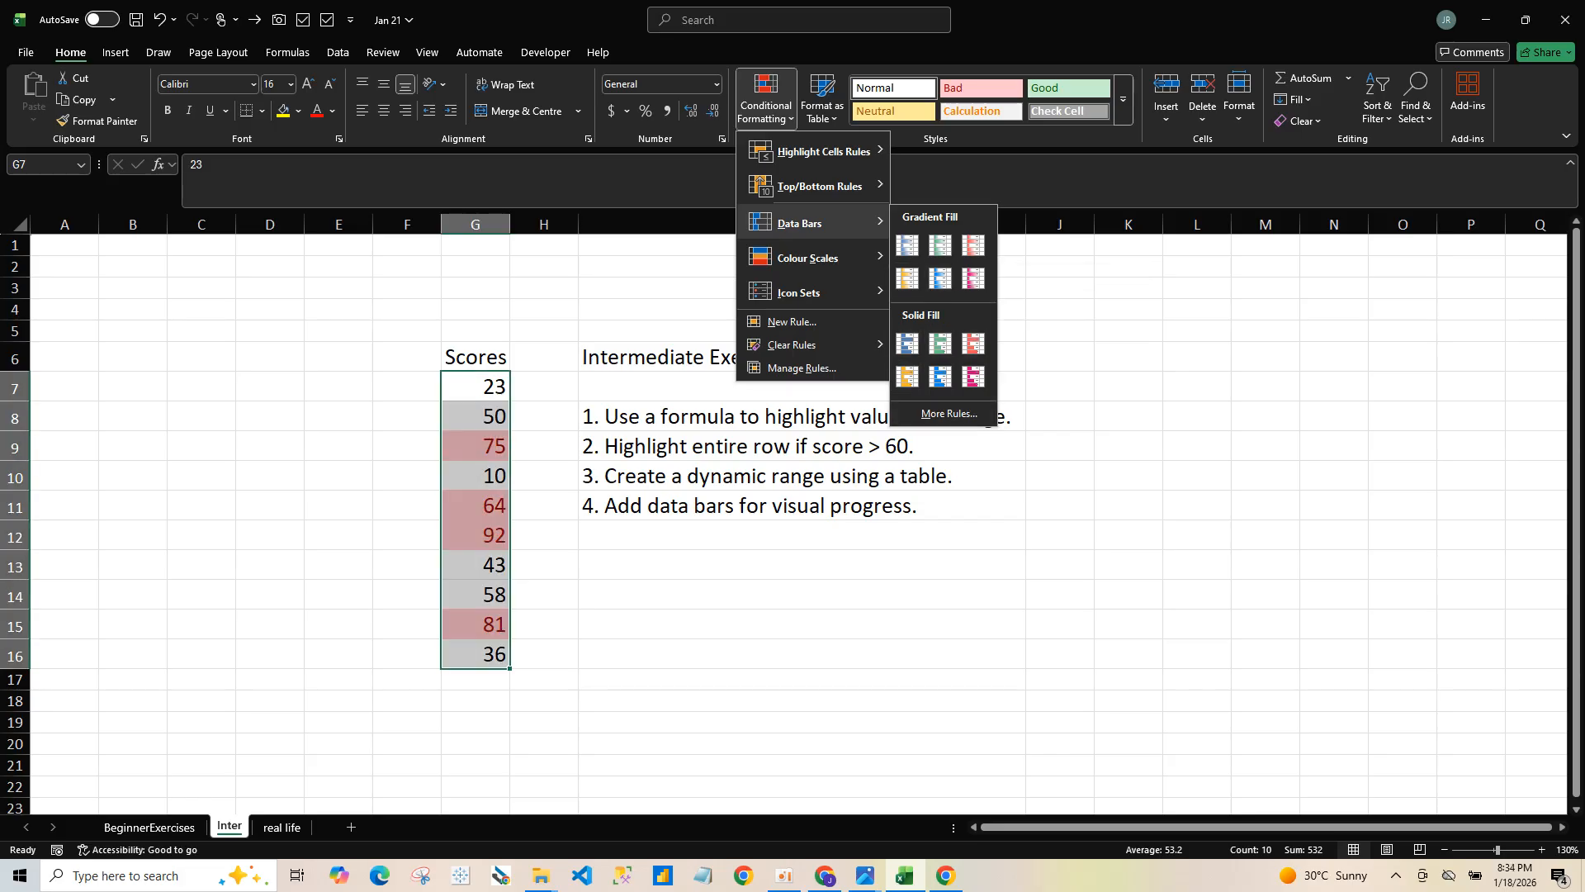
click(941, 413)
click(802, 505)
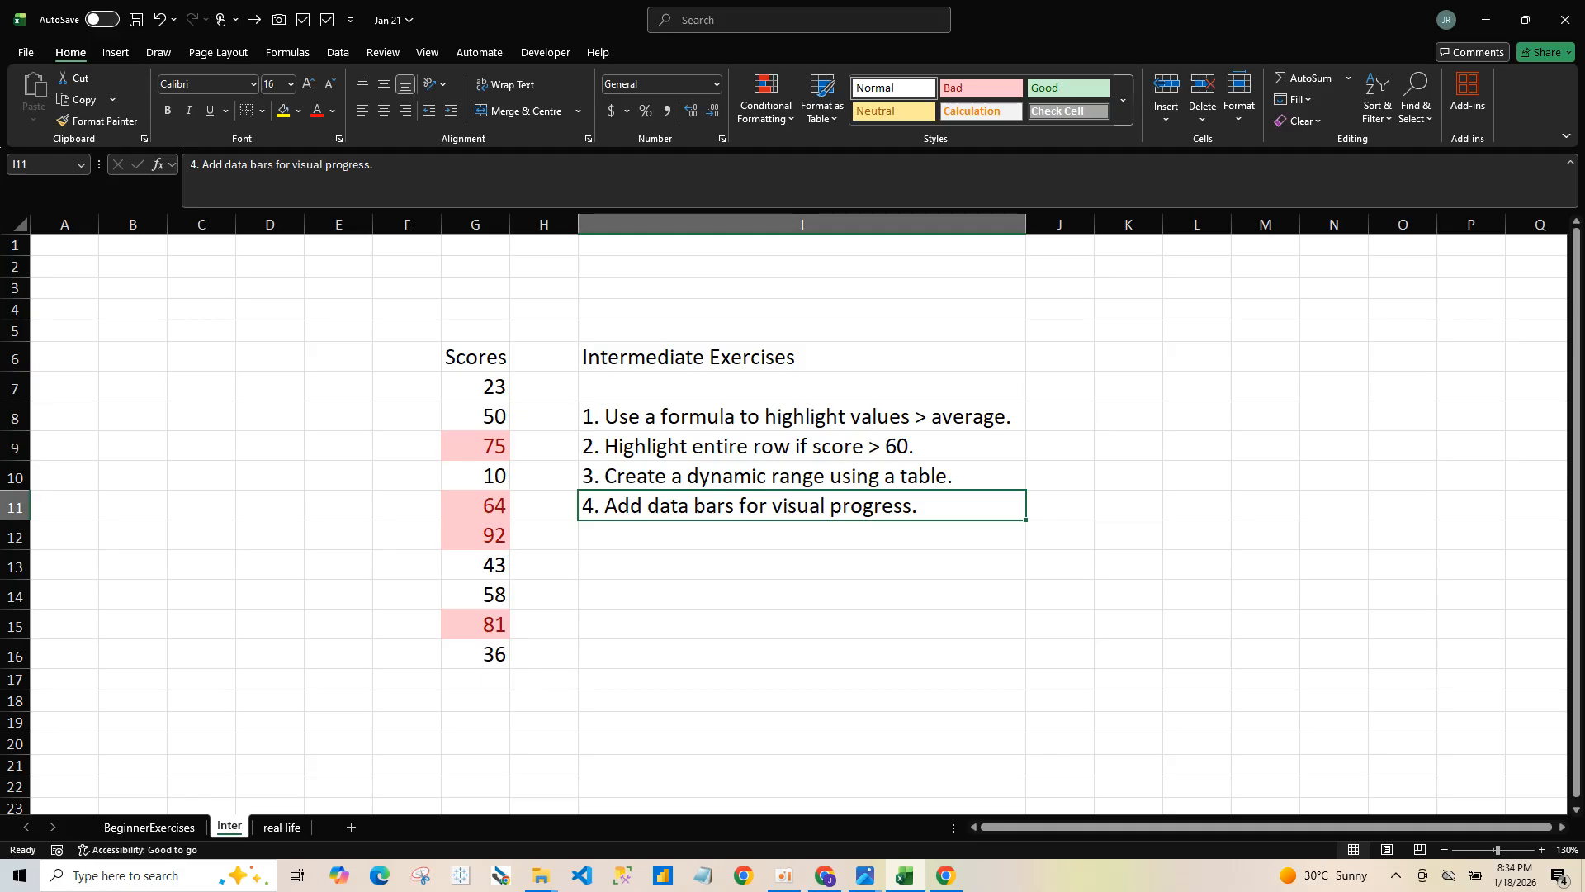
Step: On the real life sheet, select the sales values in E5:E12
click(282, 826)
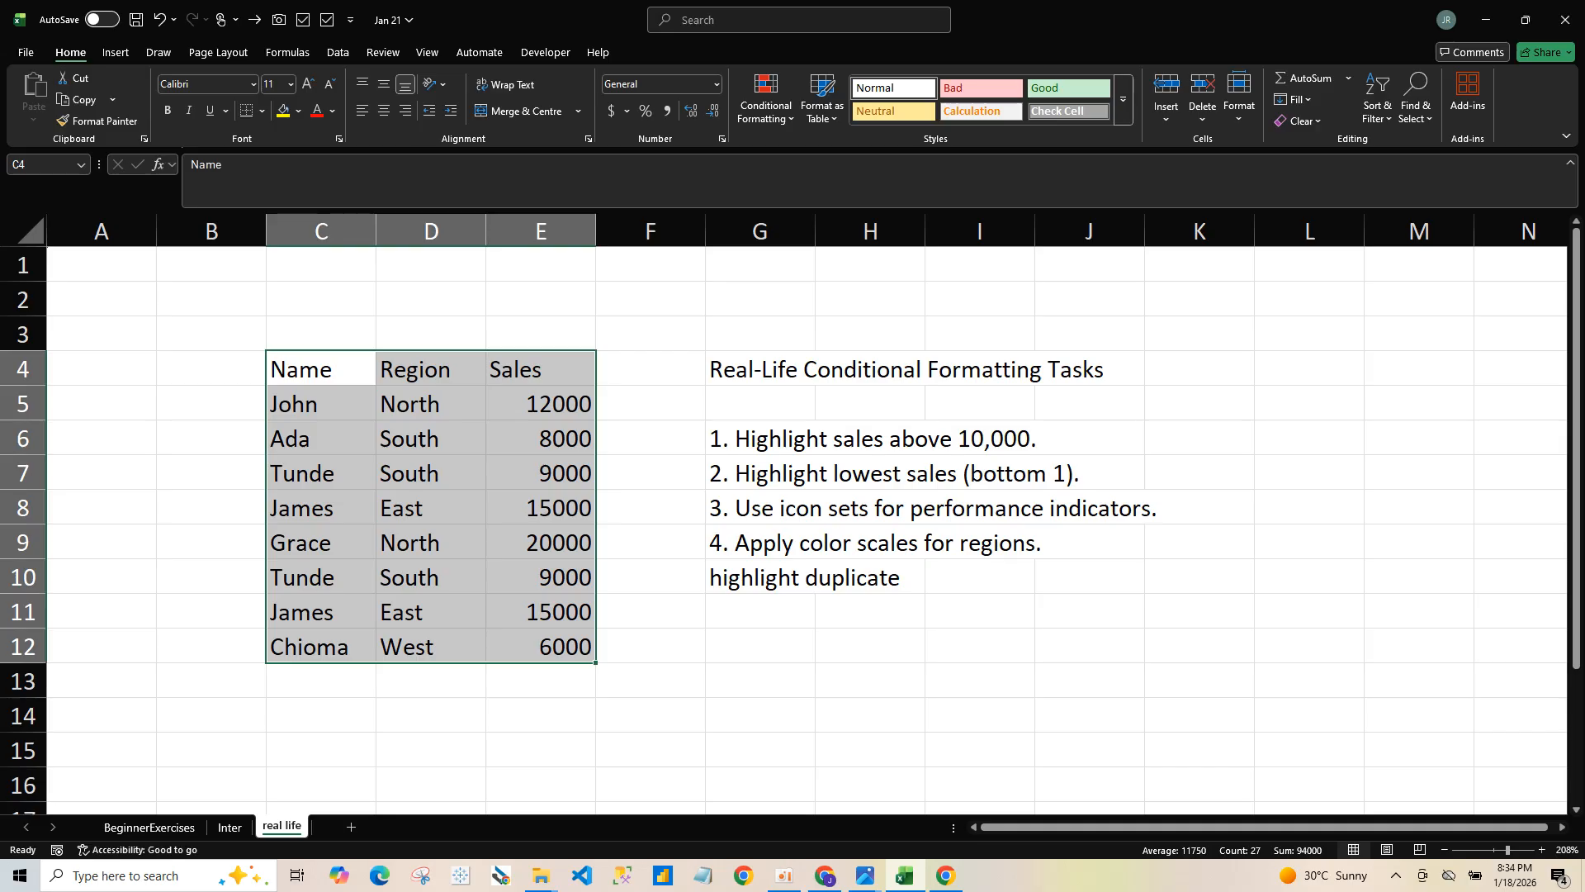
click(541, 404)
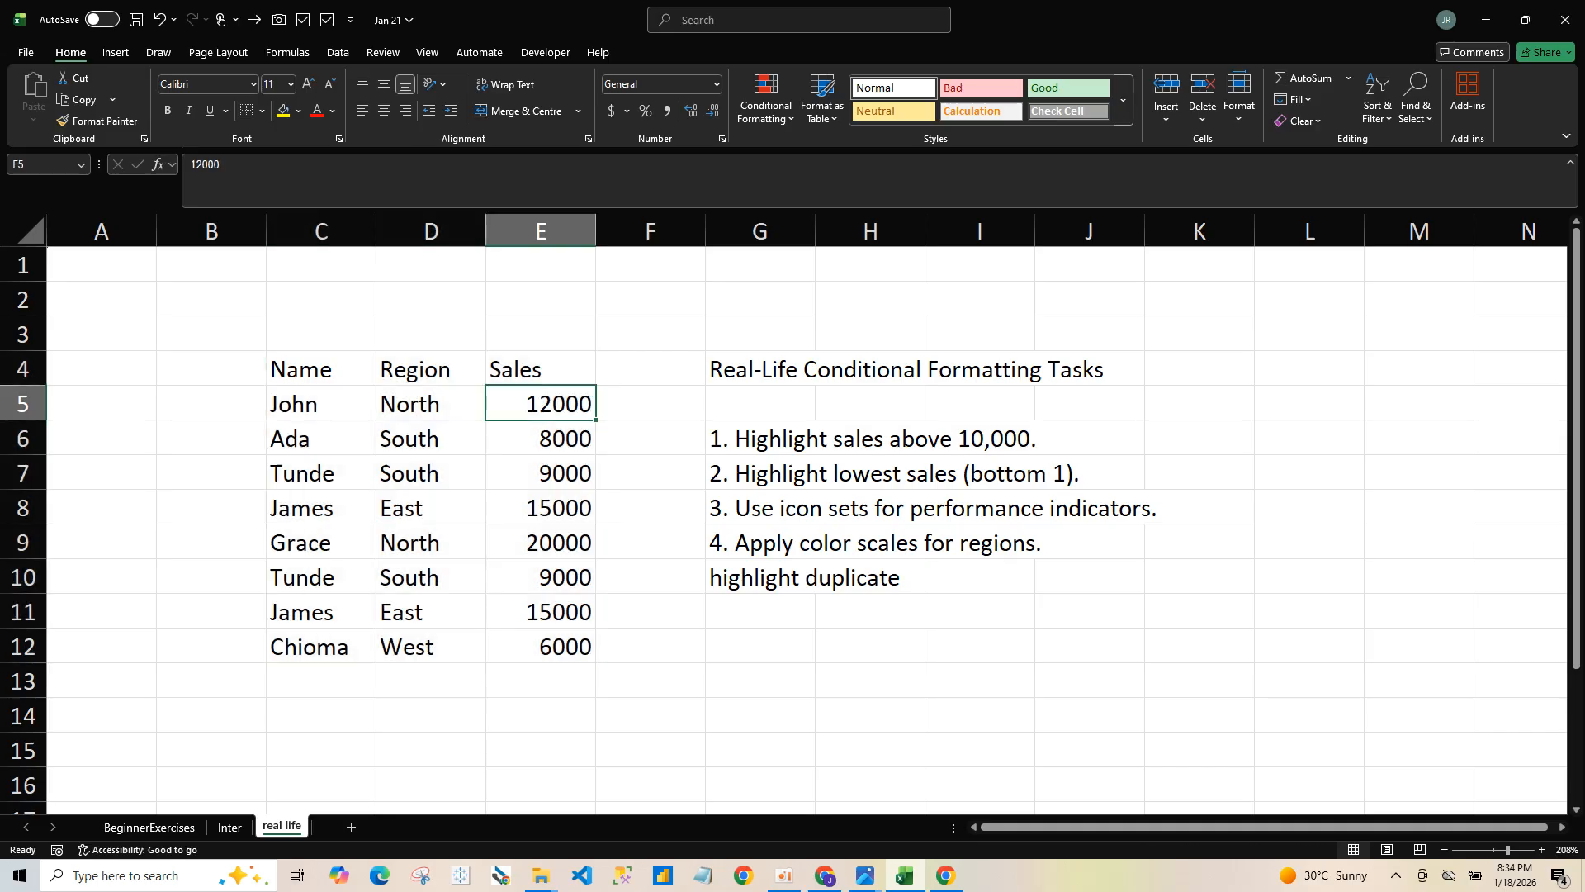
drag(541, 404, 541, 646)
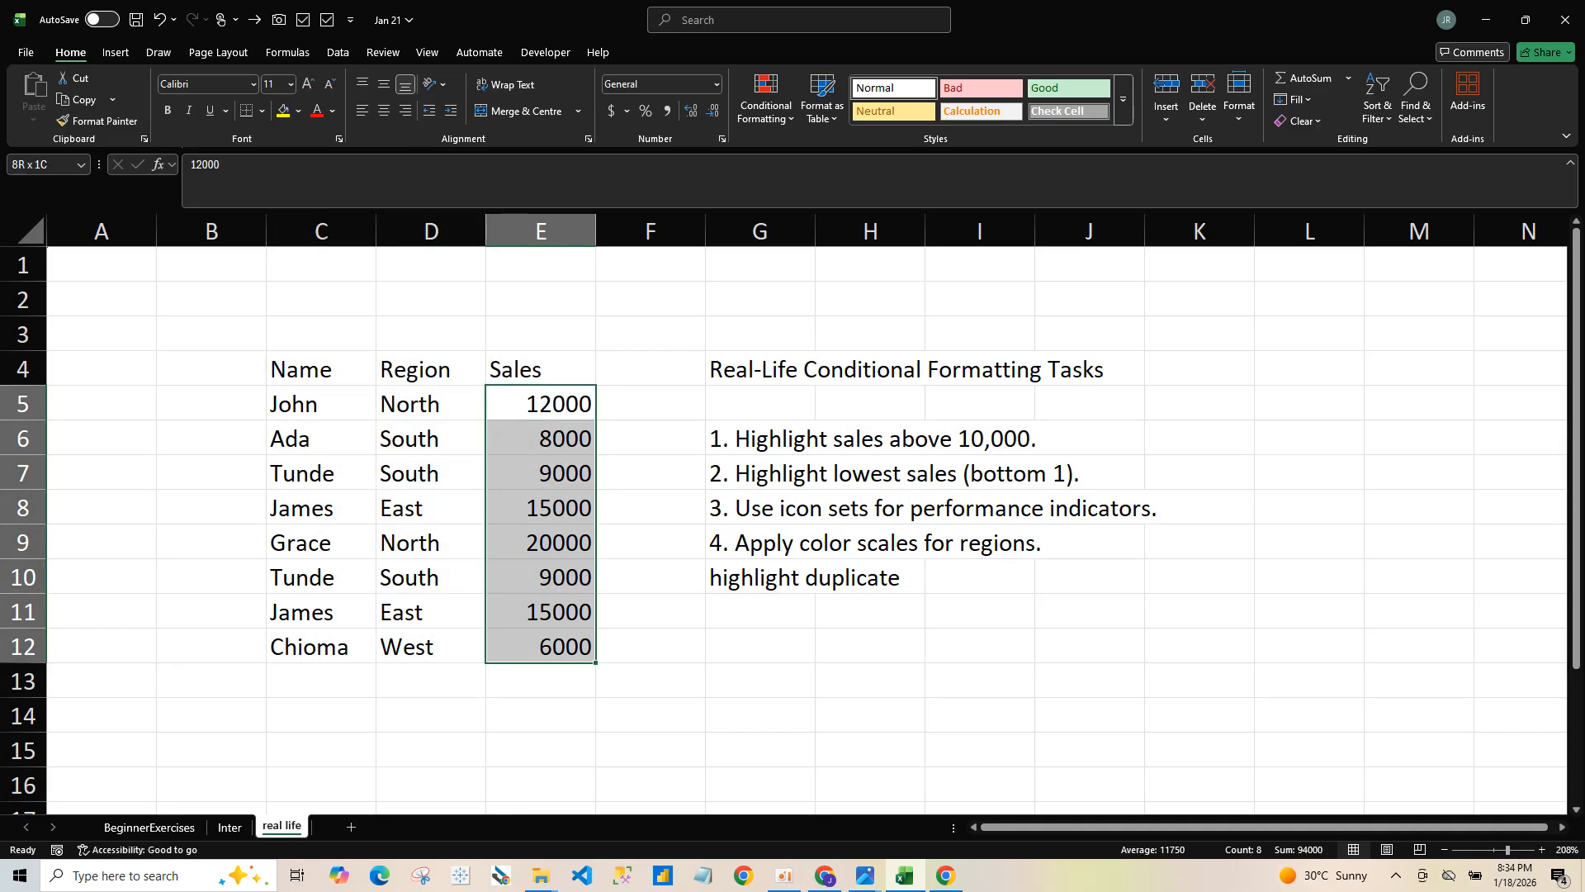
Step: Highlight the sales in E5:E12 that are greater than 10000 with Light Red Fill with Dark Red Text, then undo the rule
click(766, 99)
mouse_move(824, 151)
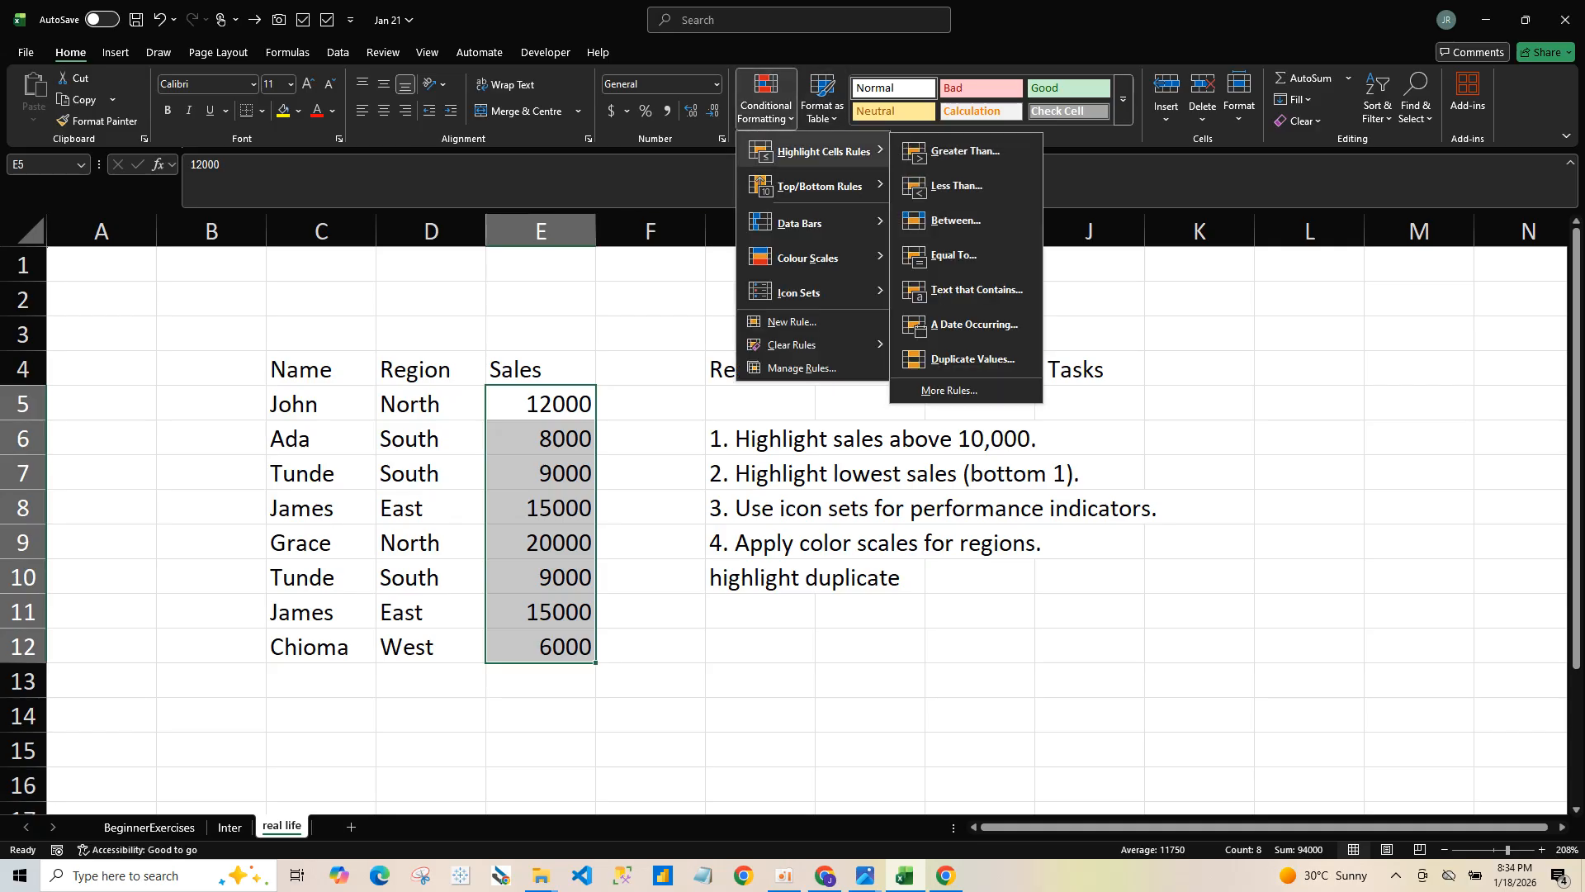
mouse_move(820, 186)
click(964, 151)
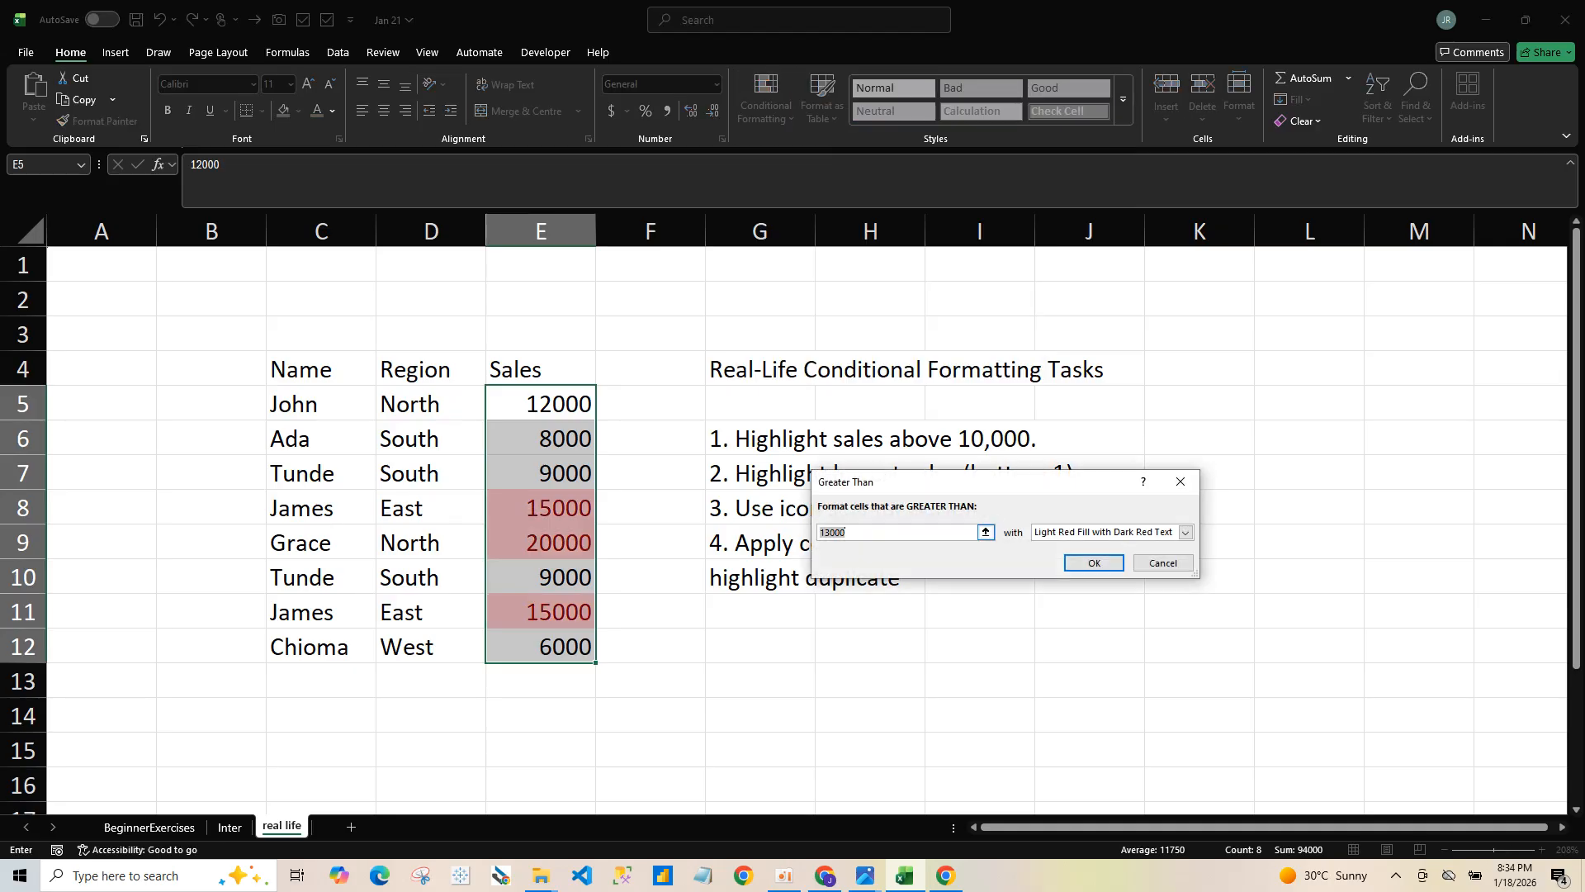
text(10000)
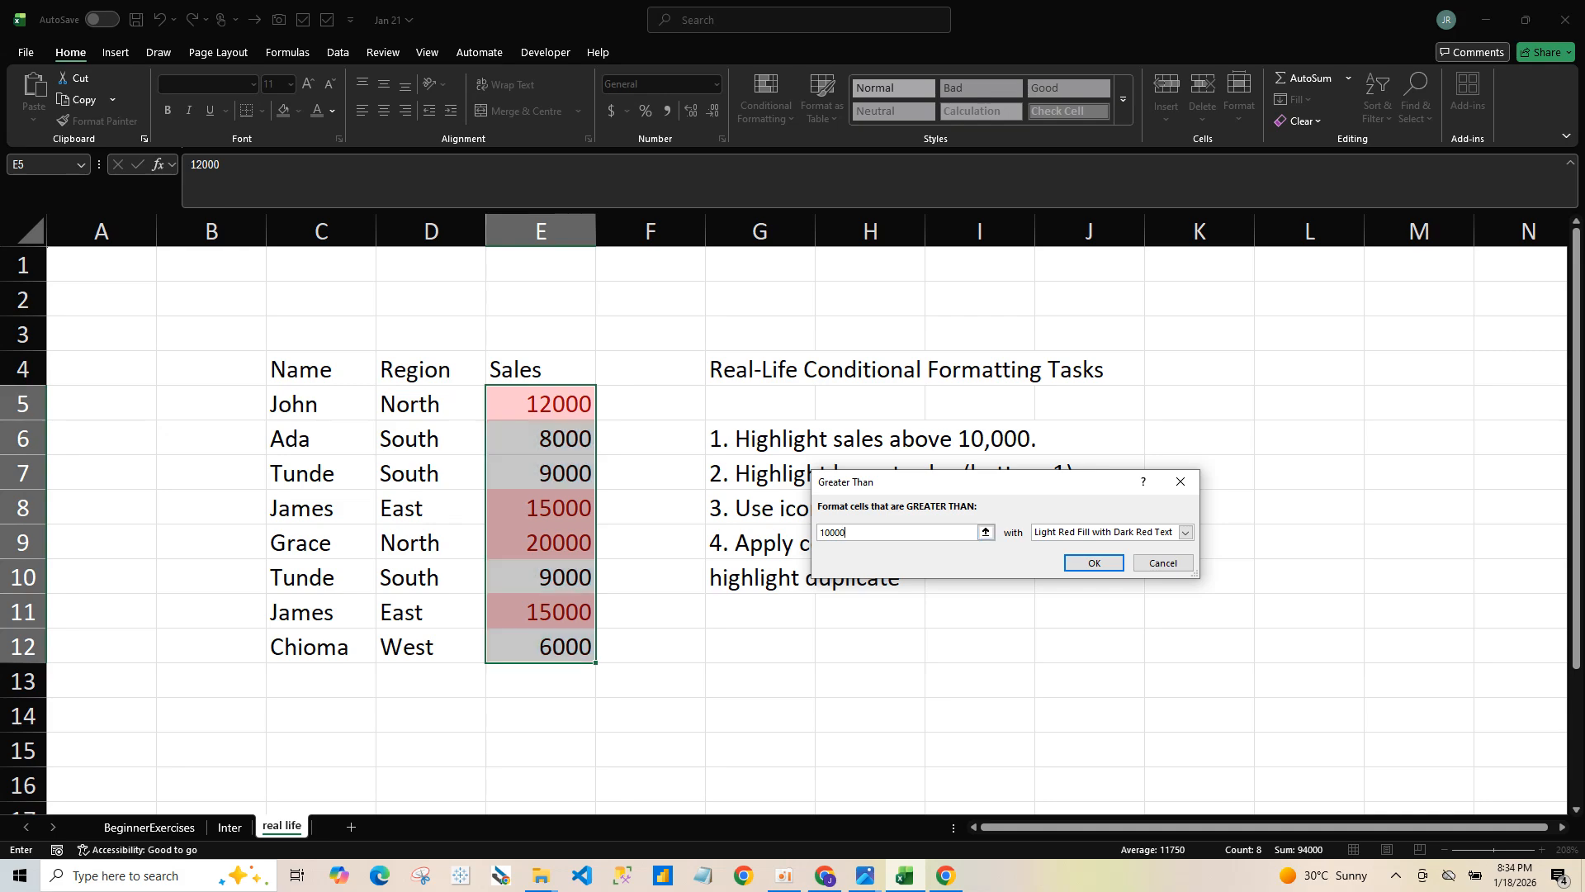
key(Return)
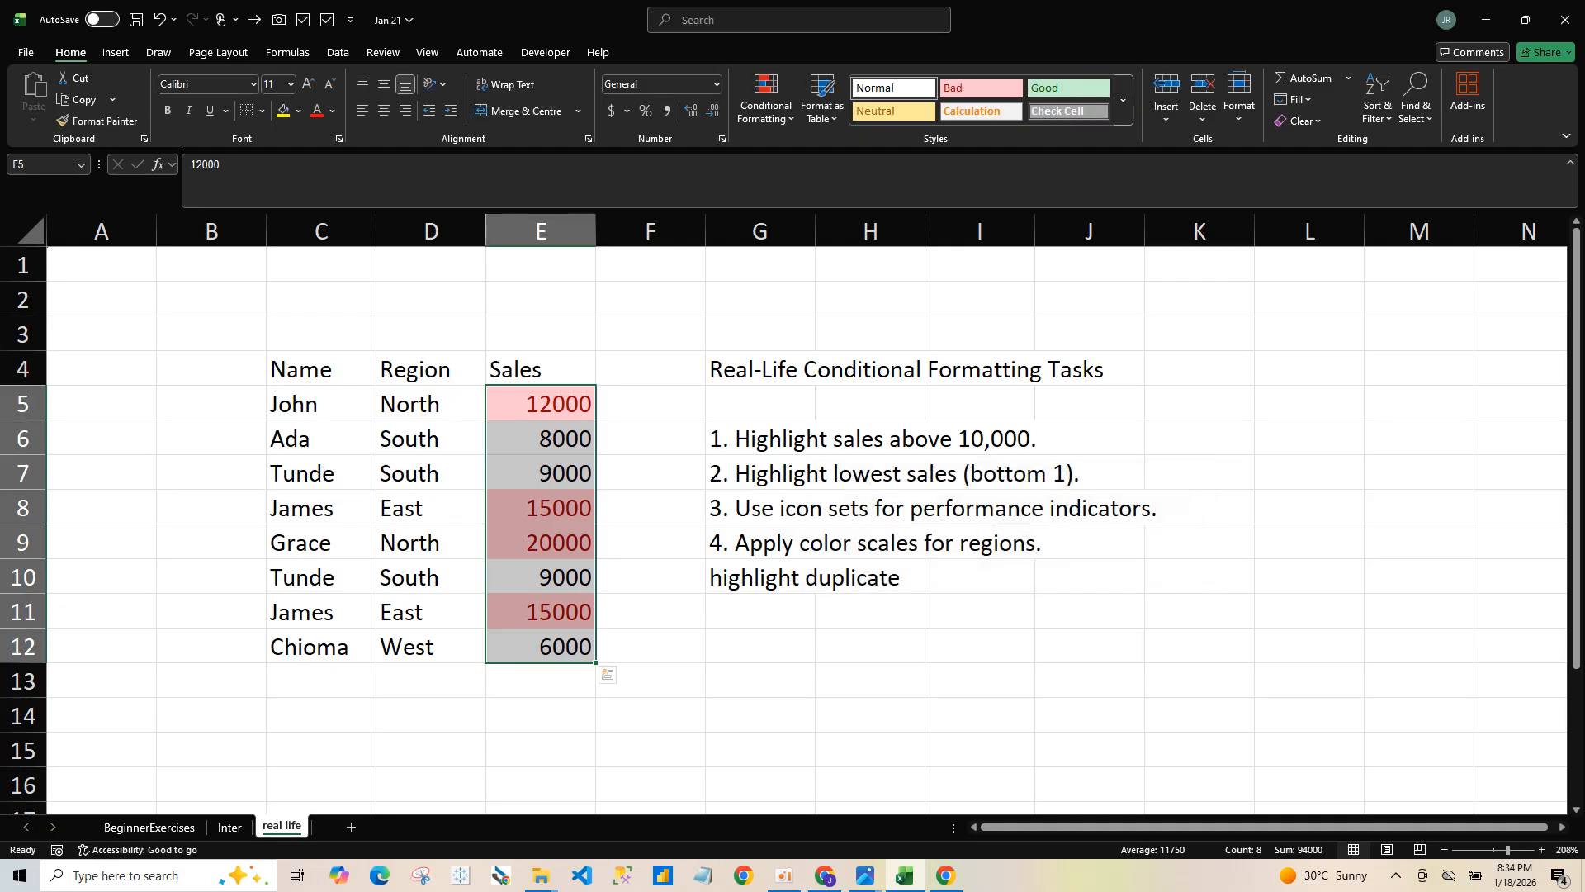
key(ctrl+z)
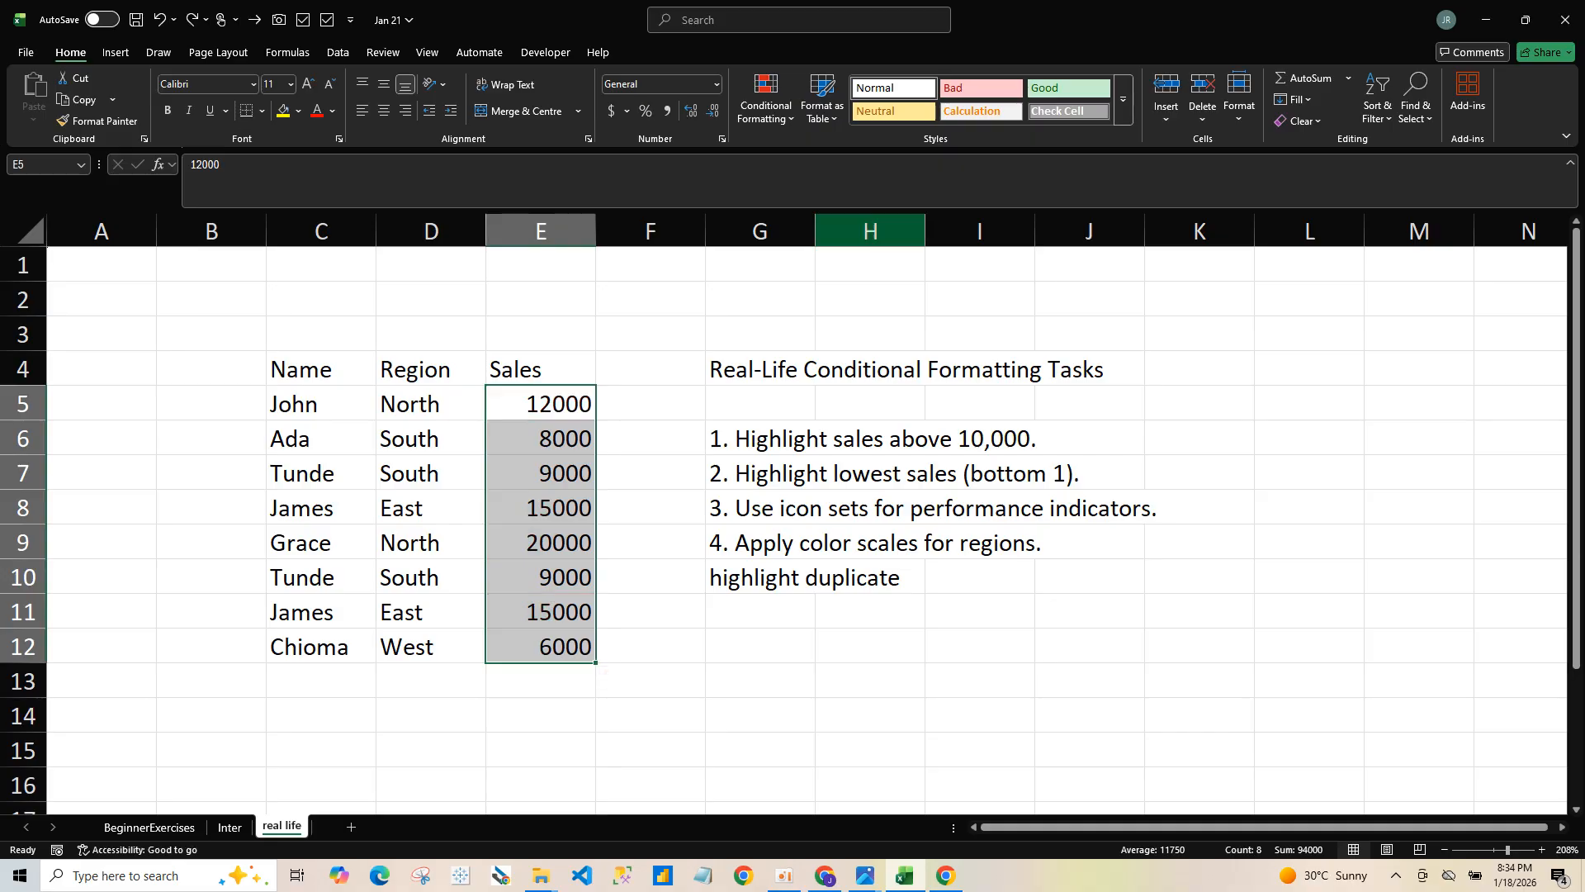
Step: Highlight the bottom 1 item in the sales values E5:E12 with Light Red Fill with Dark Red Text, then undo the rule
click(766, 99)
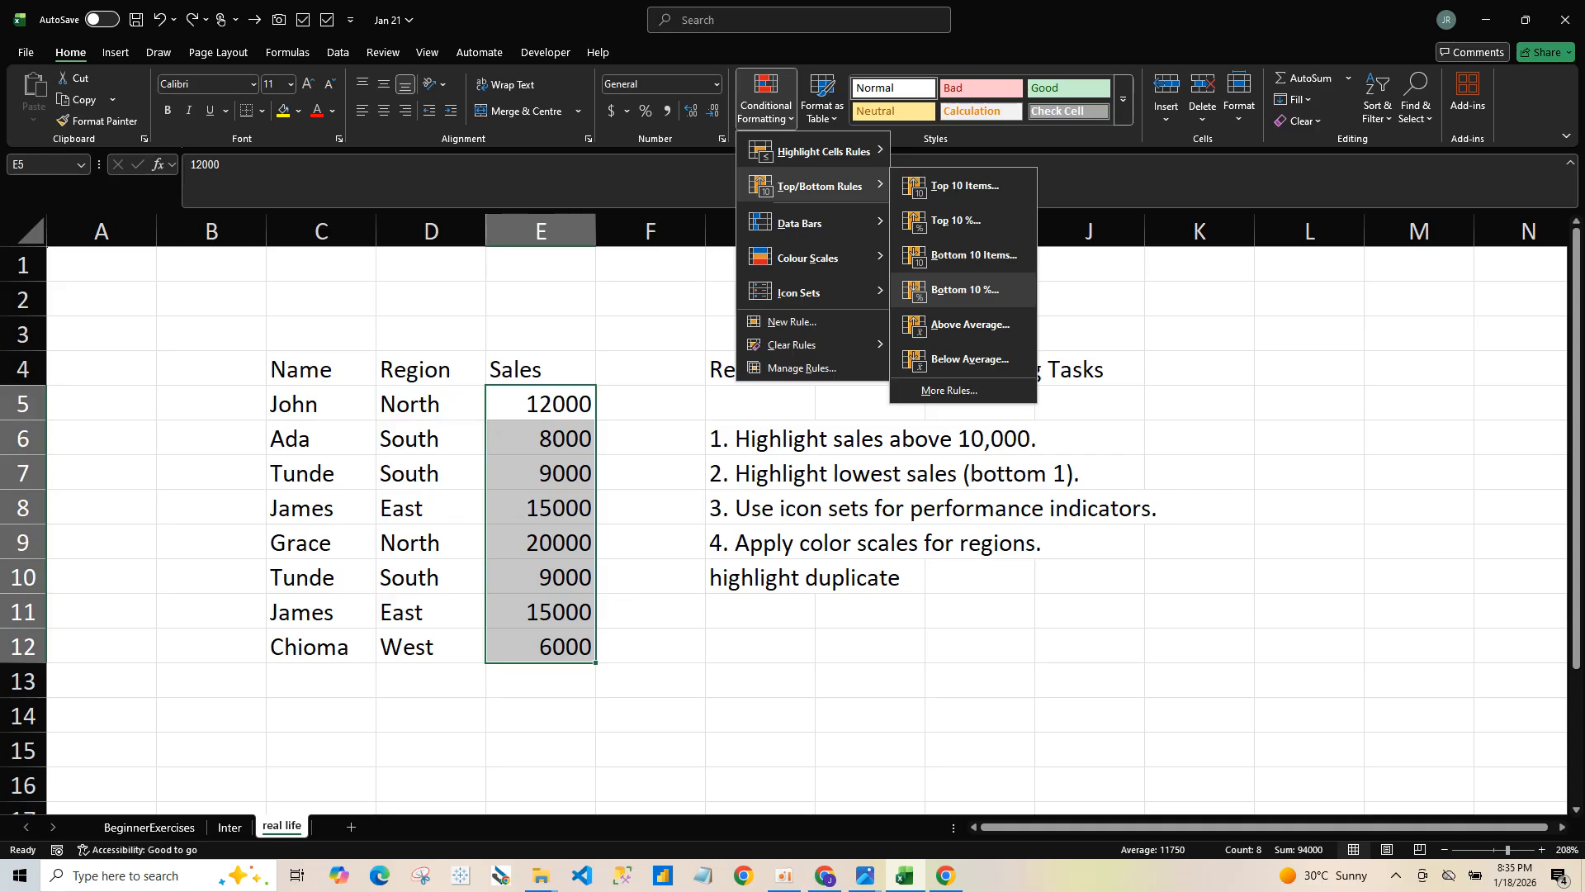
click(966, 255)
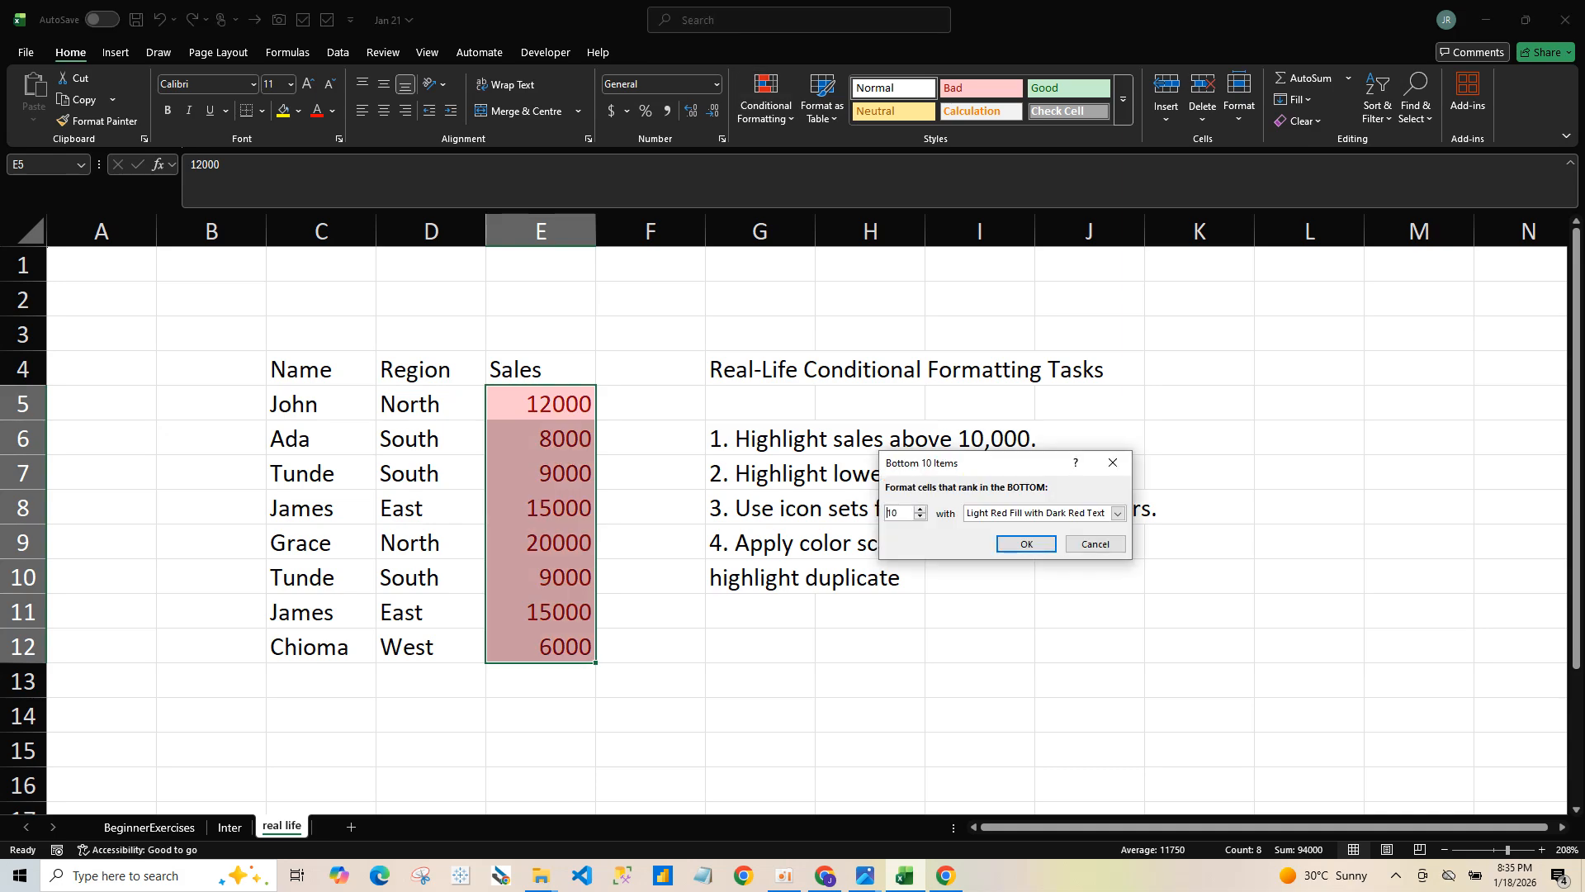
key(BackSpace)
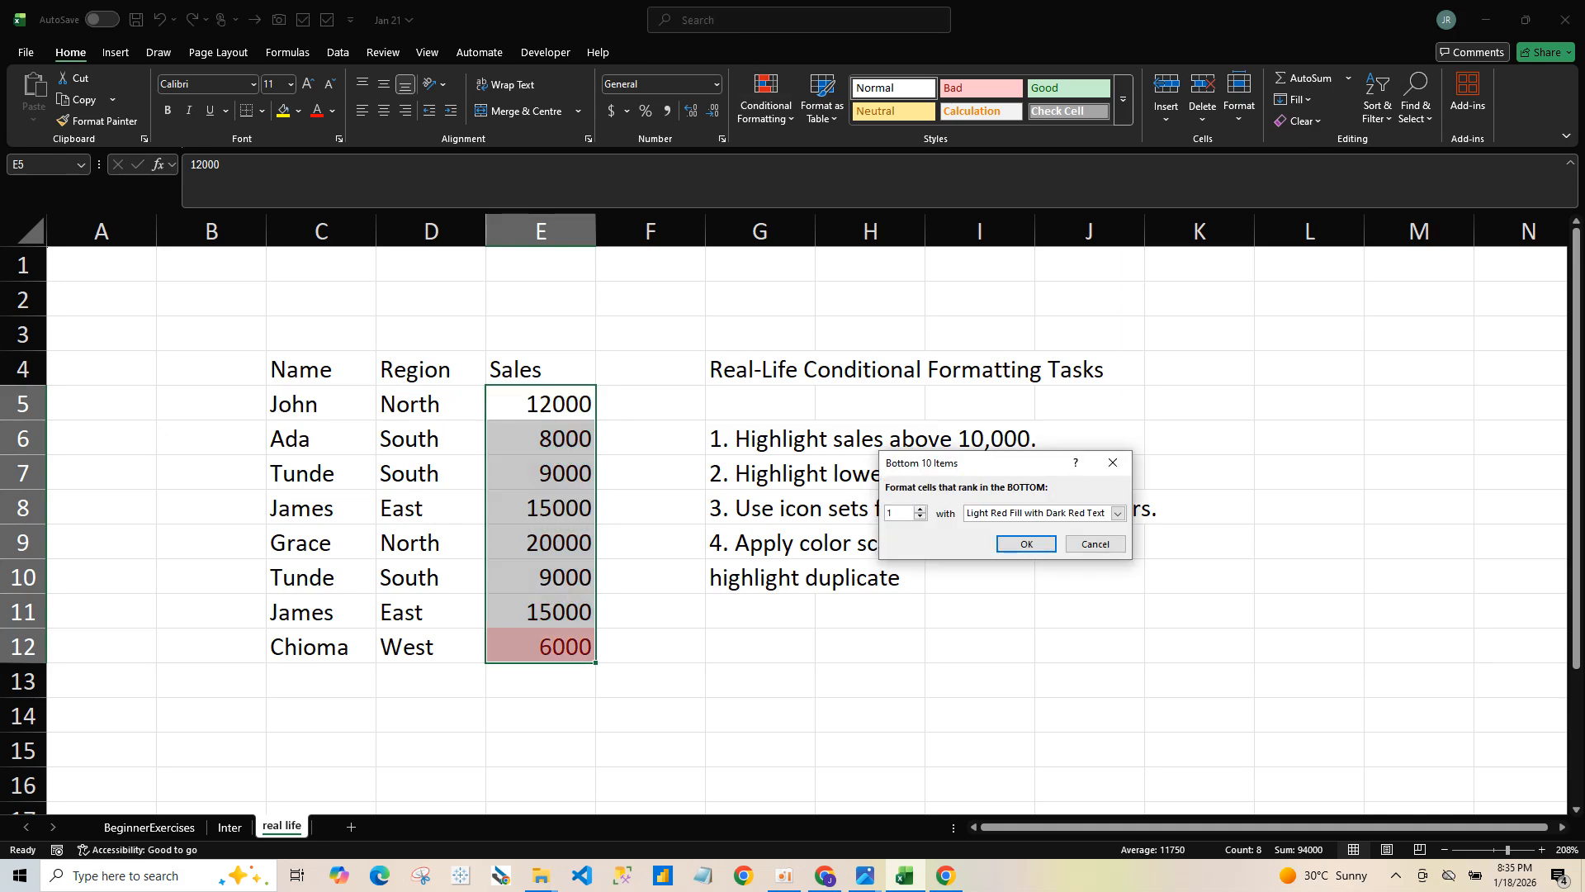
key(Return)
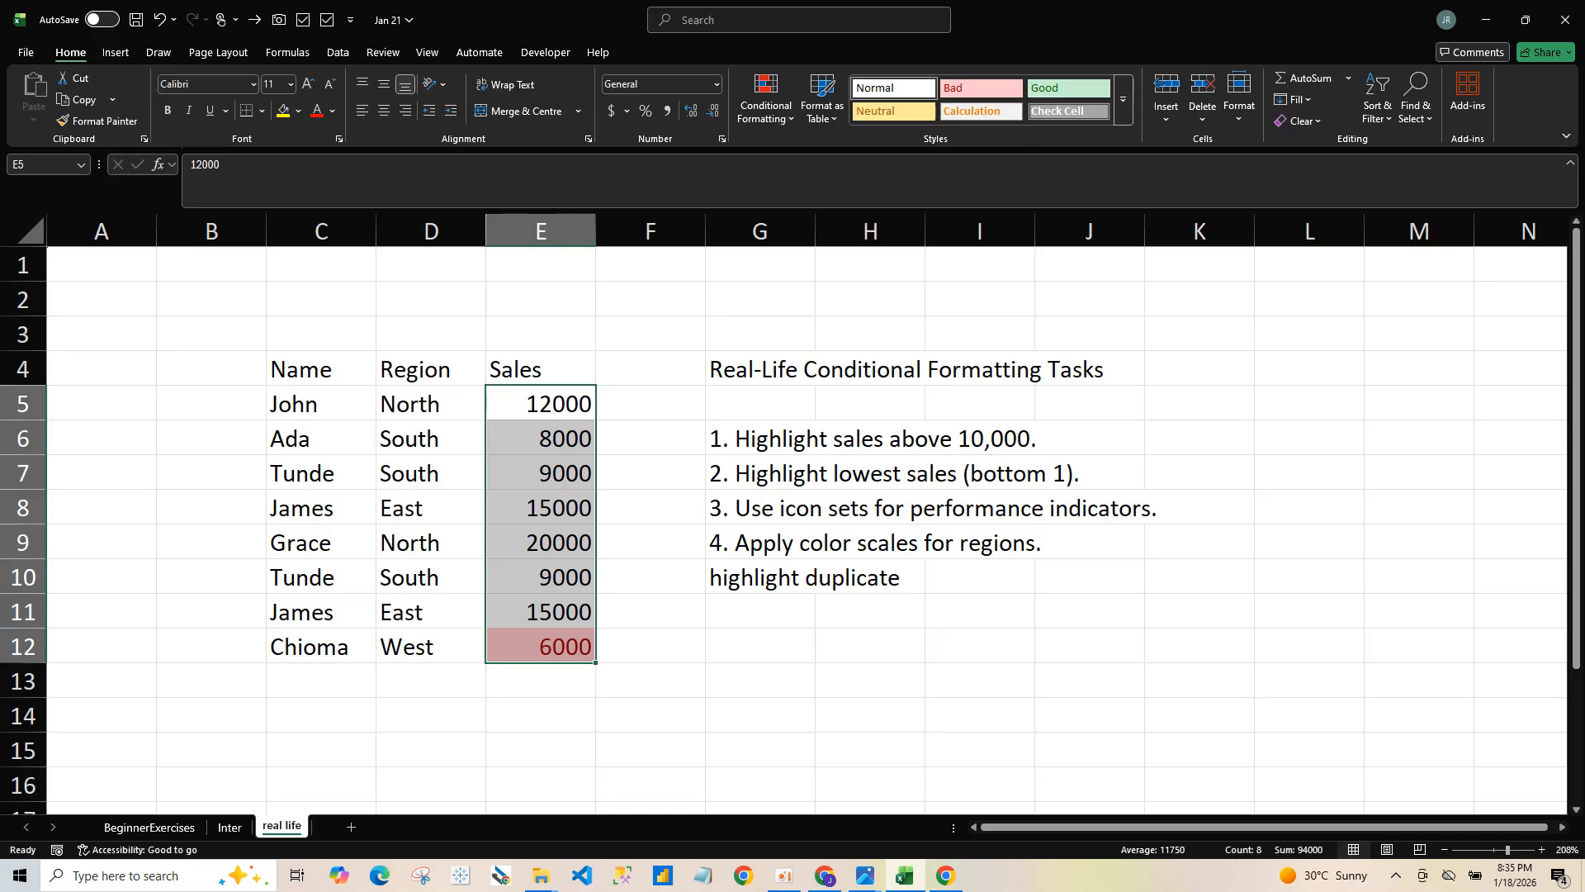
key(ctrl+z)
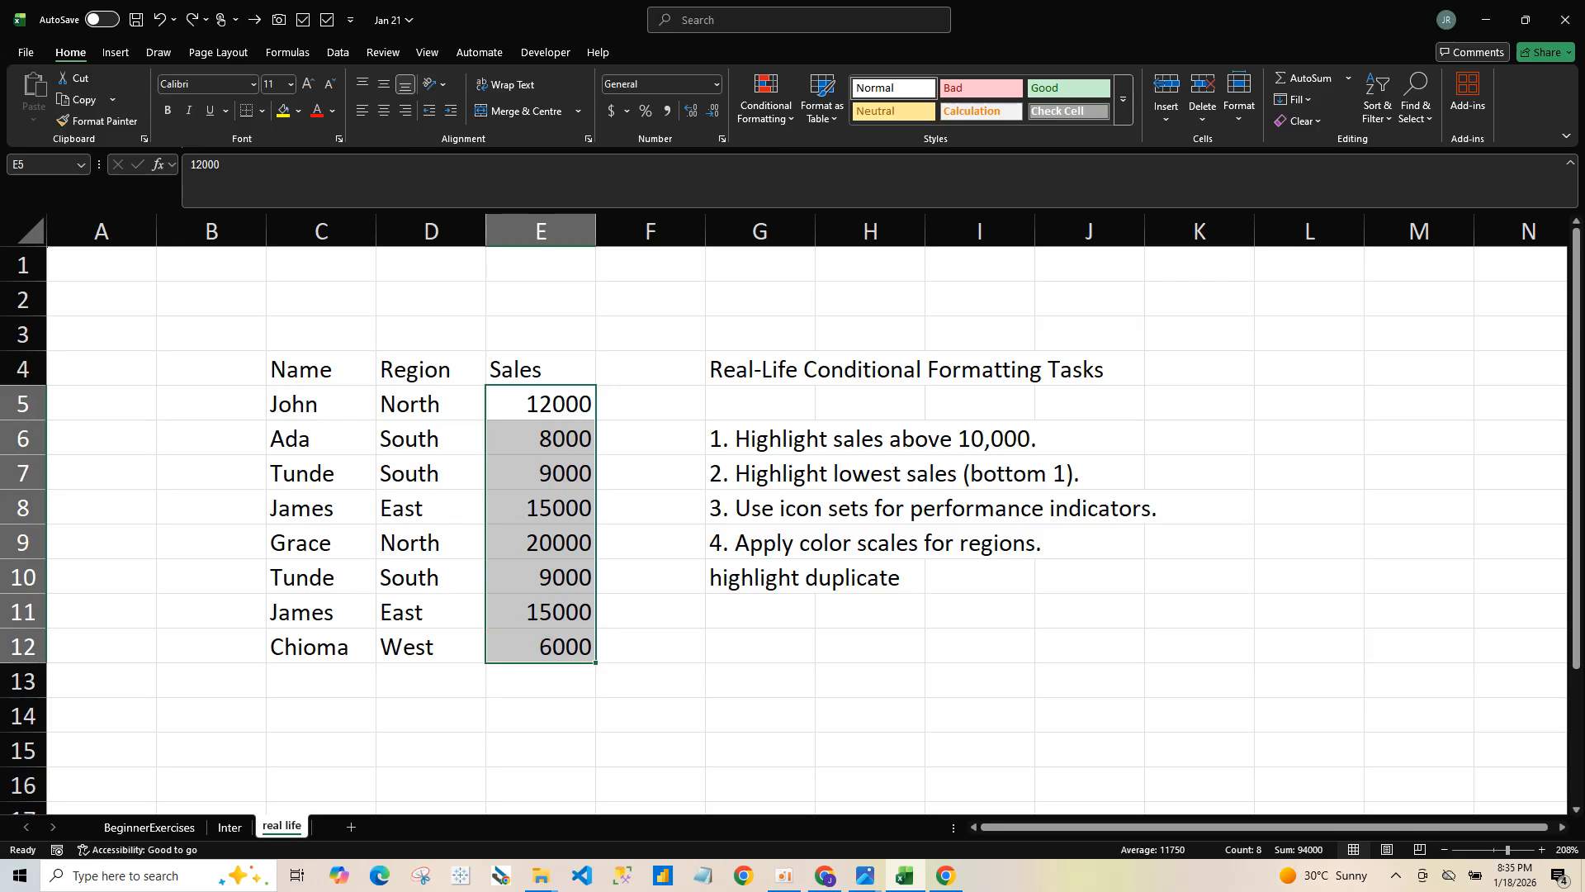
Step: Repeat the bottom 1 item highlight on the sales values E5:E12 and undo it again
click(766, 100)
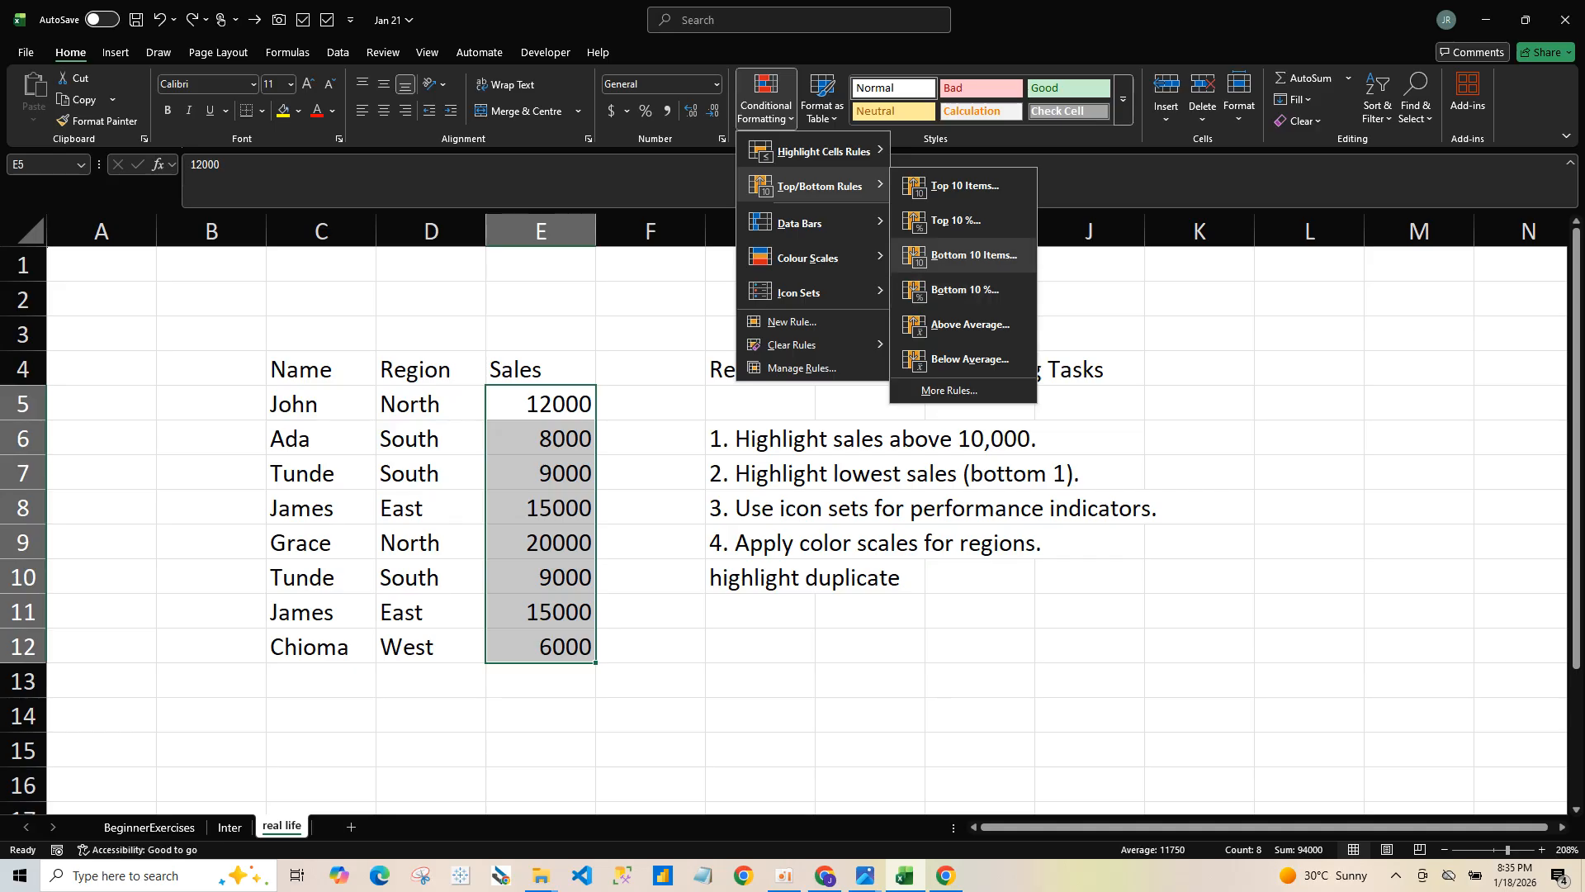
click(974, 255)
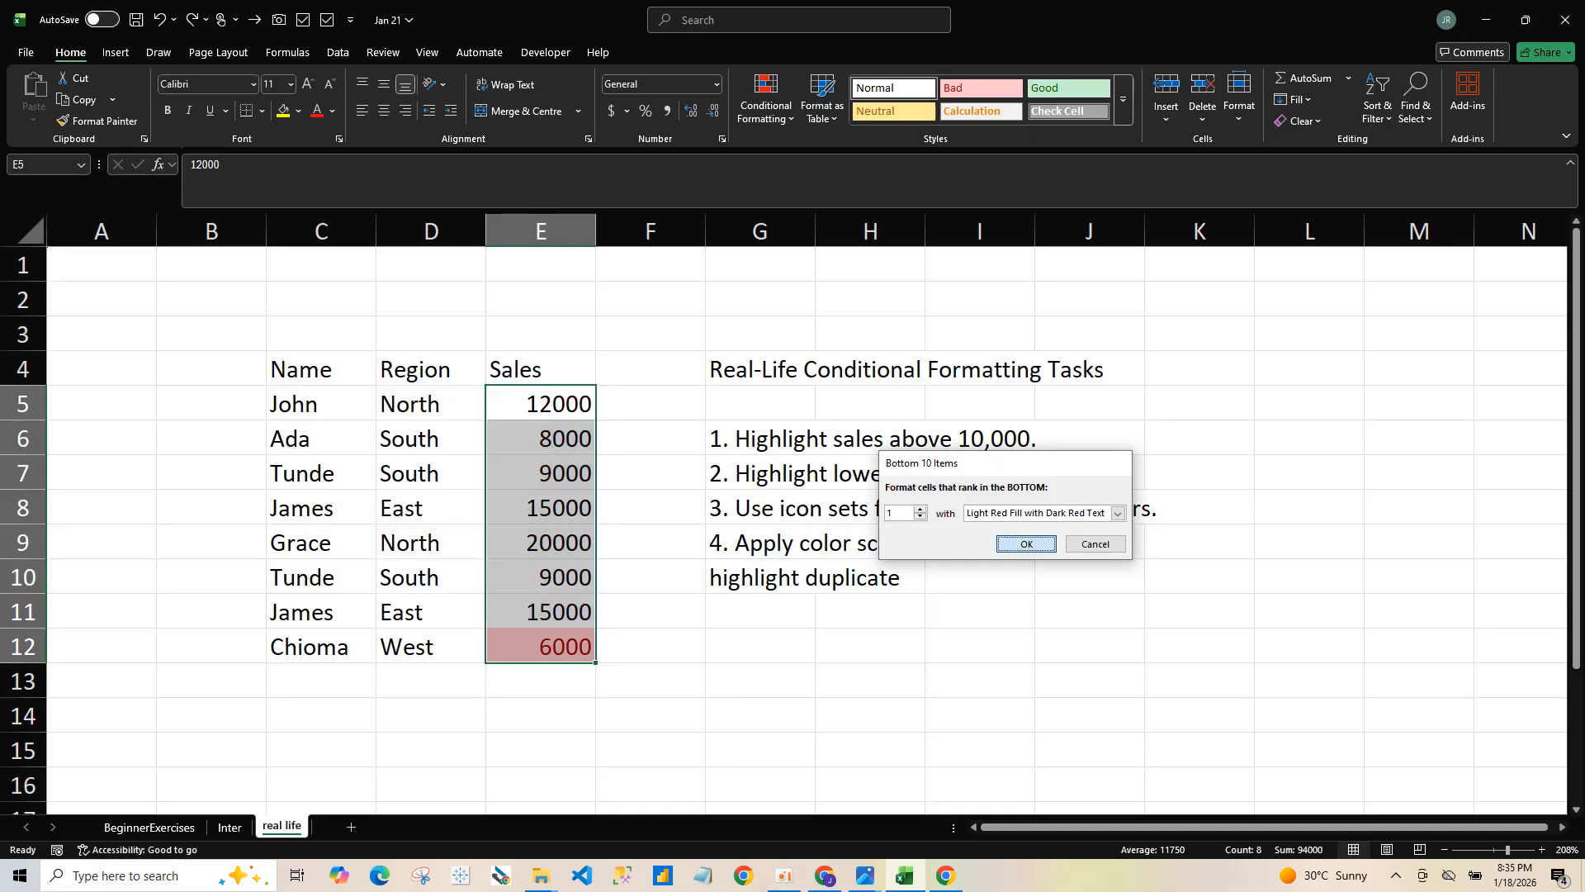
key(Return)
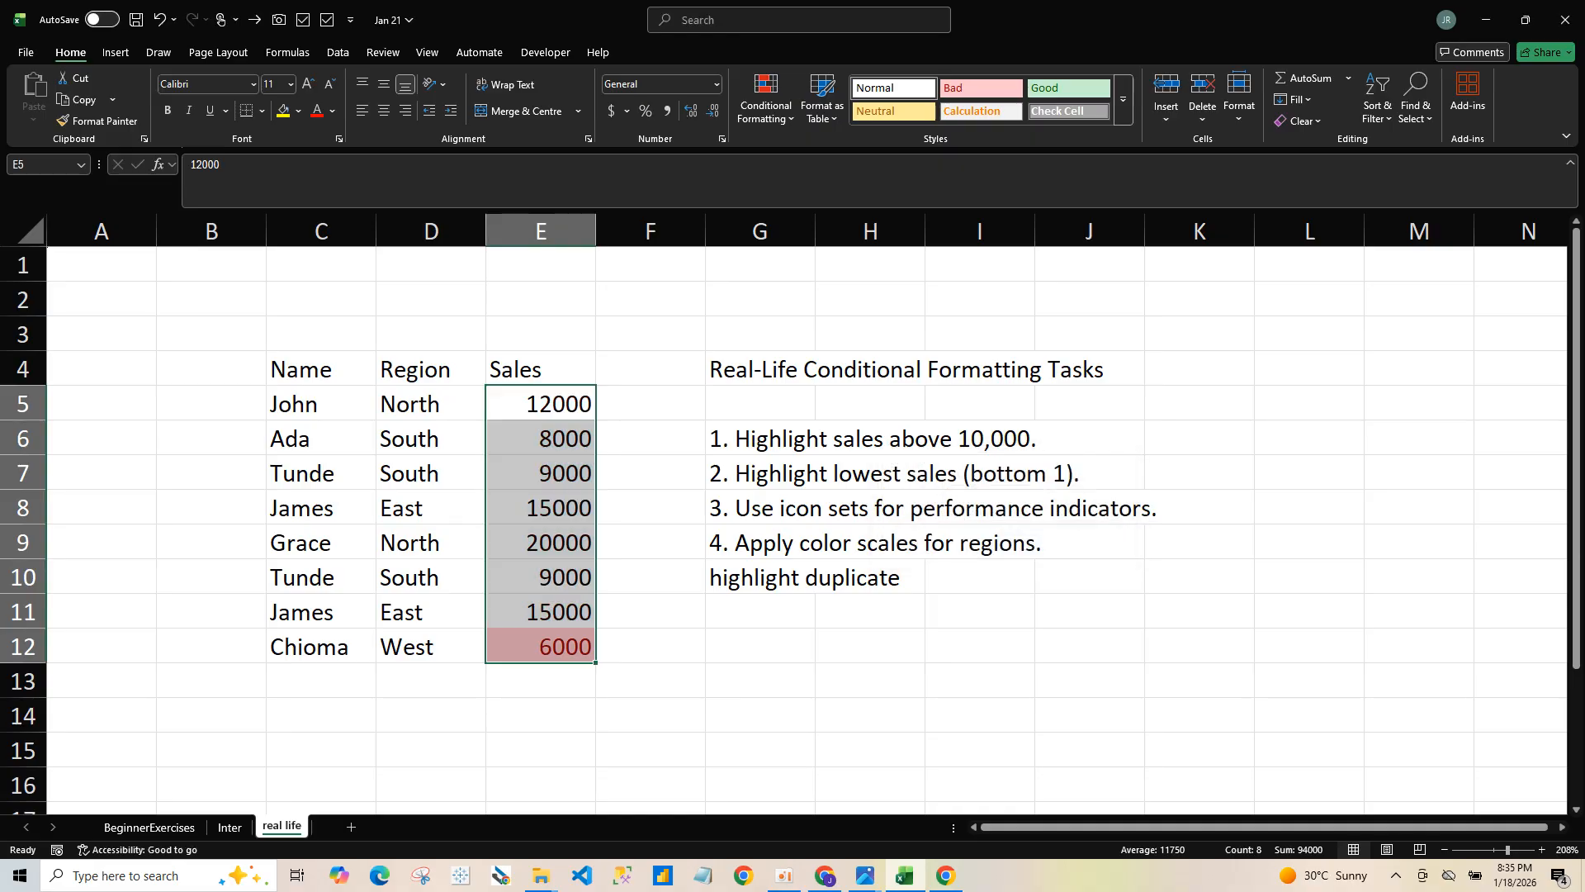
key(ctrl+z)
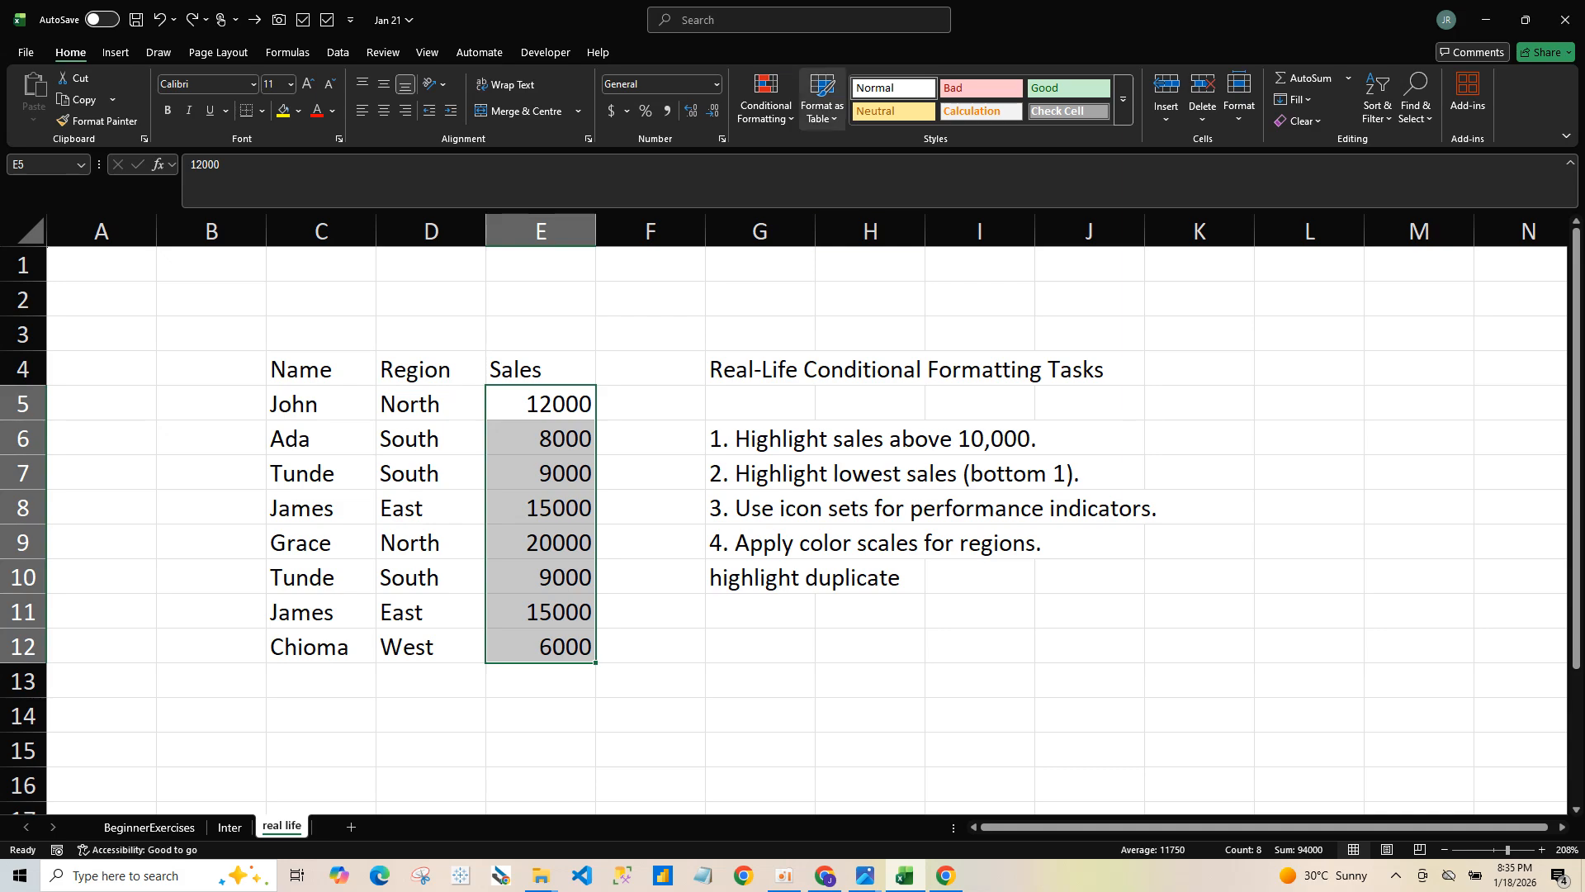
Step: Apply the 3 Symbols (Circled) icon set to the sales values in E5:E12 as performance indicators
click(766, 97)
mouse_move(799, 223)
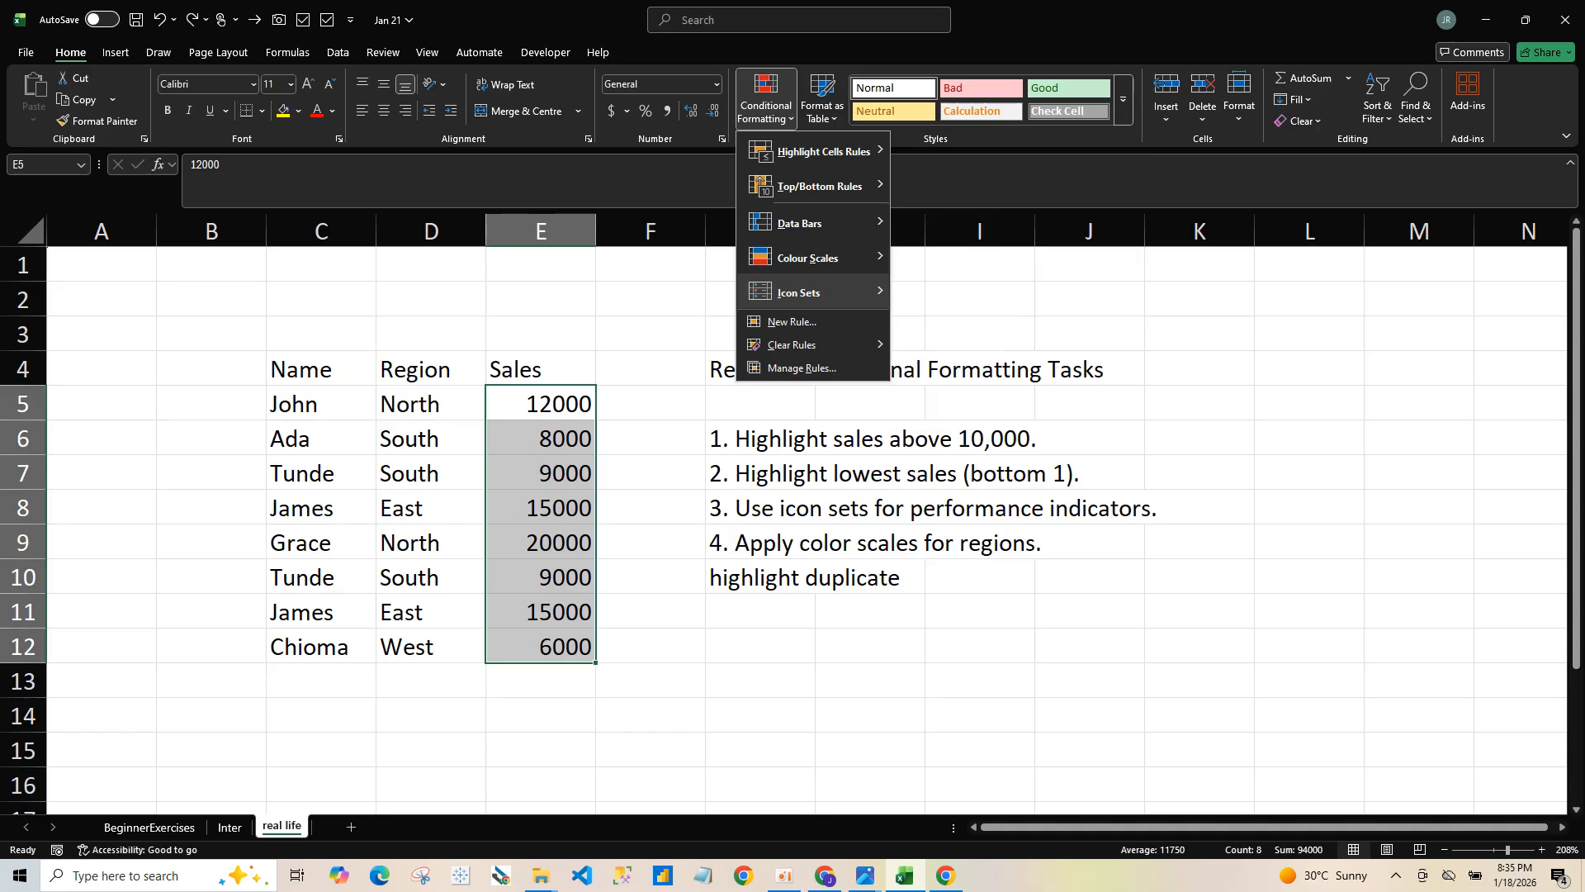
mouse_move(799, 292)
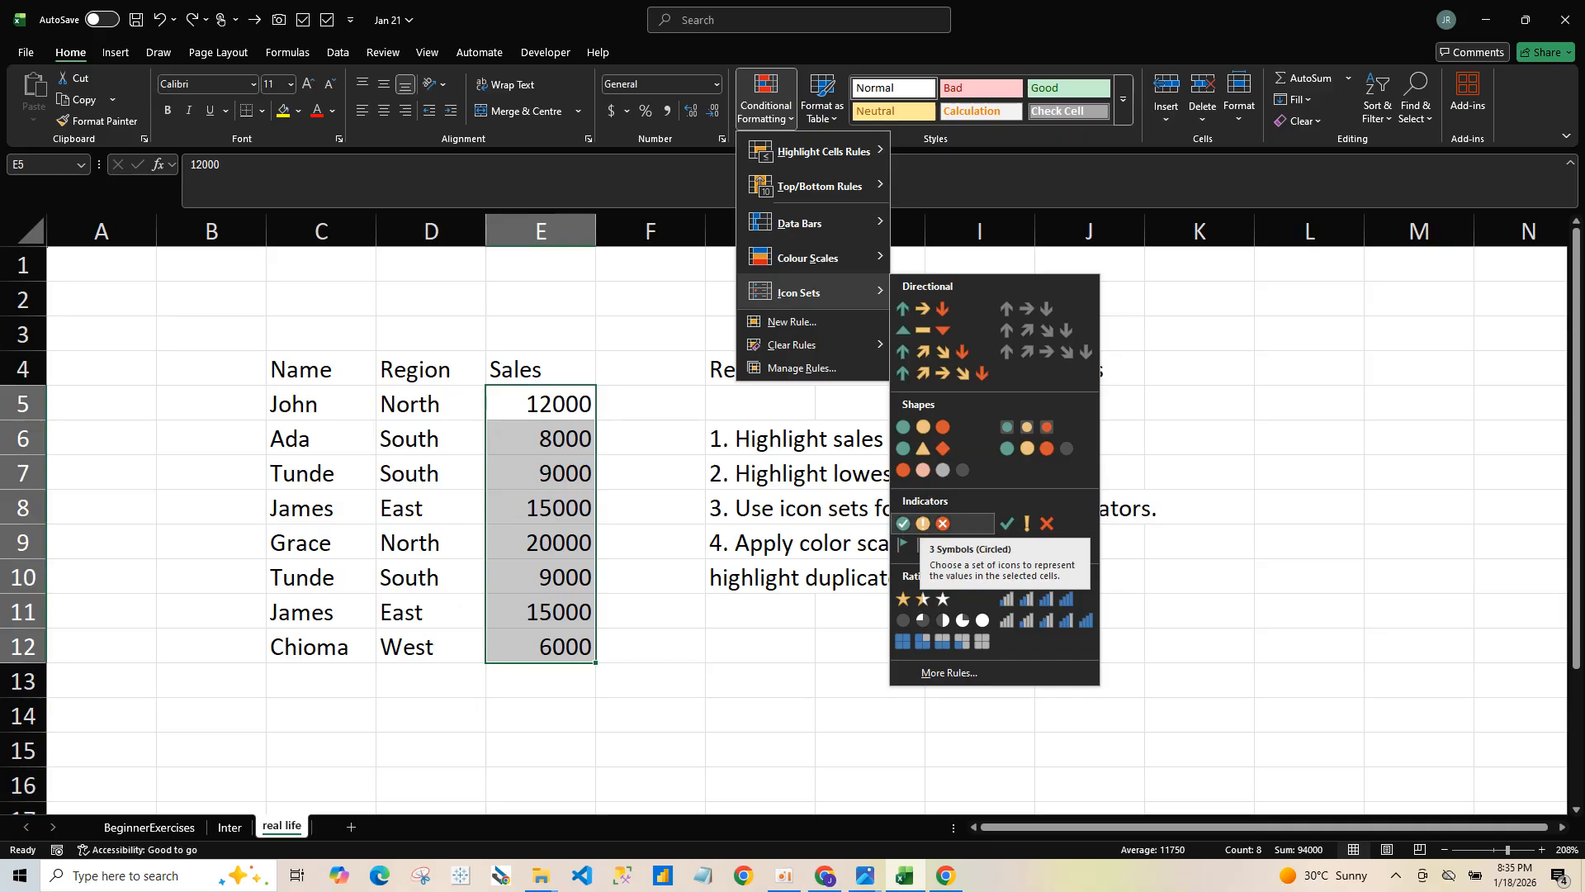
click(922, 523)
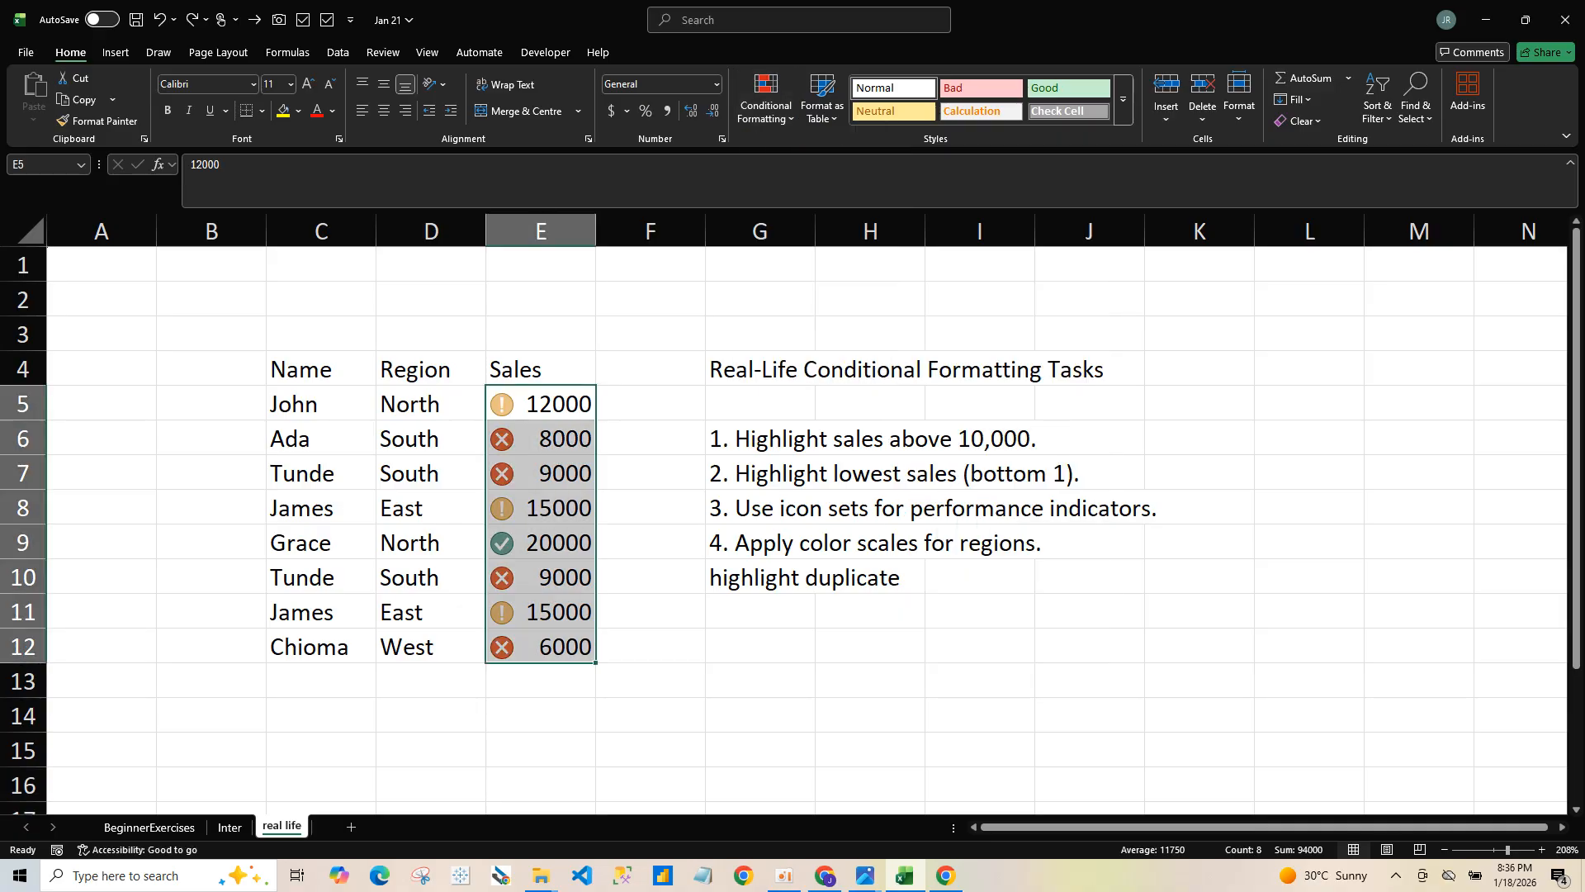
Step: Apply the red-white-blue colour scale to the Region column, cells D4:D12
drag(431, 369, 430, 647)
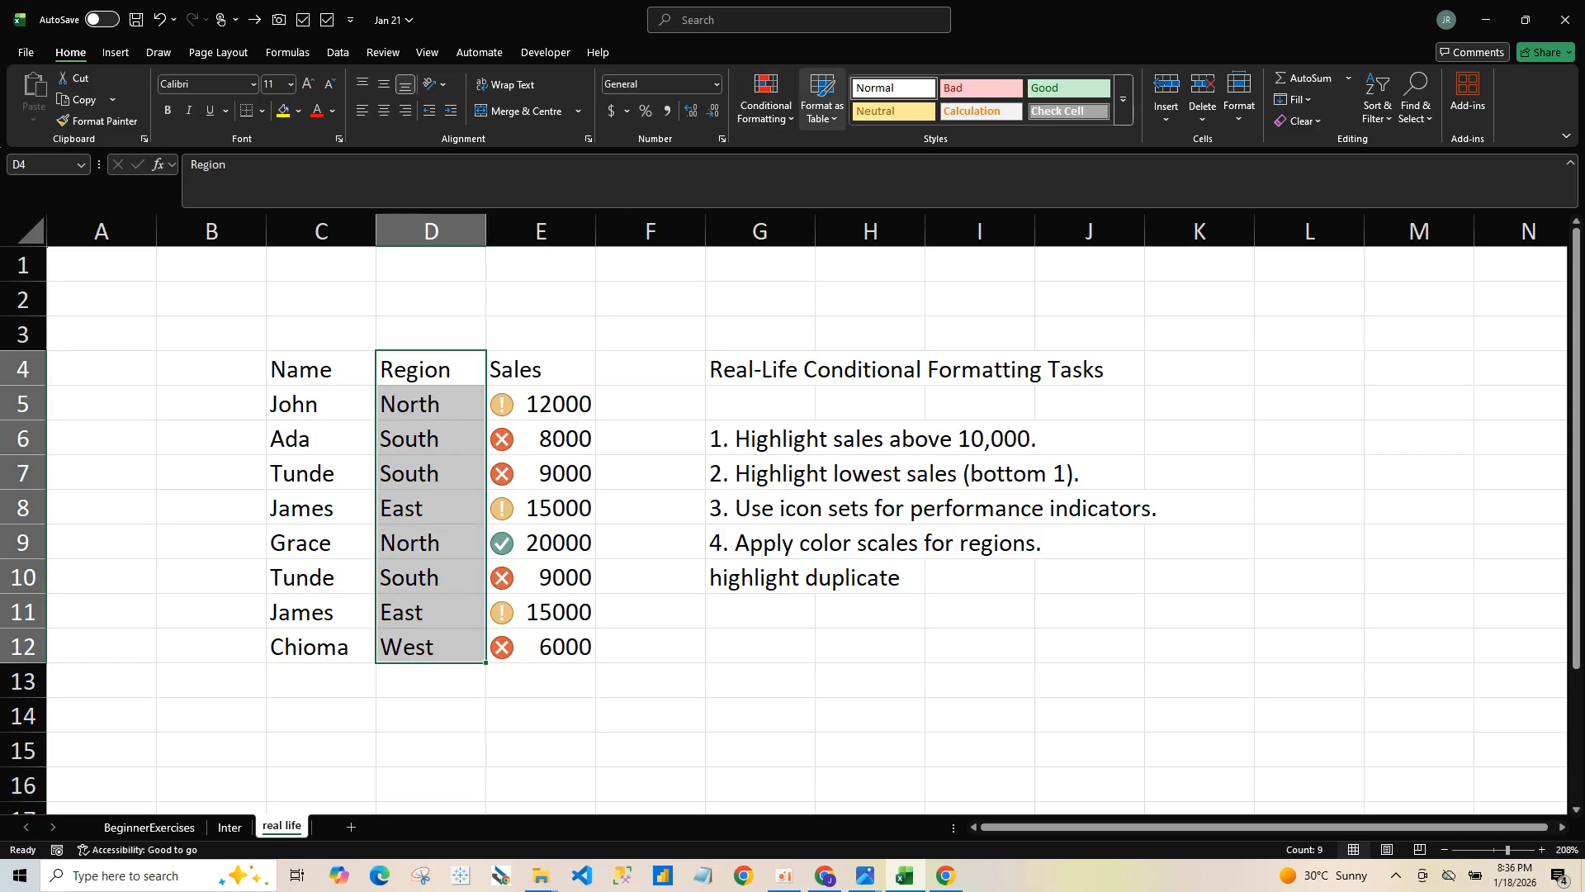
click(766, 99)
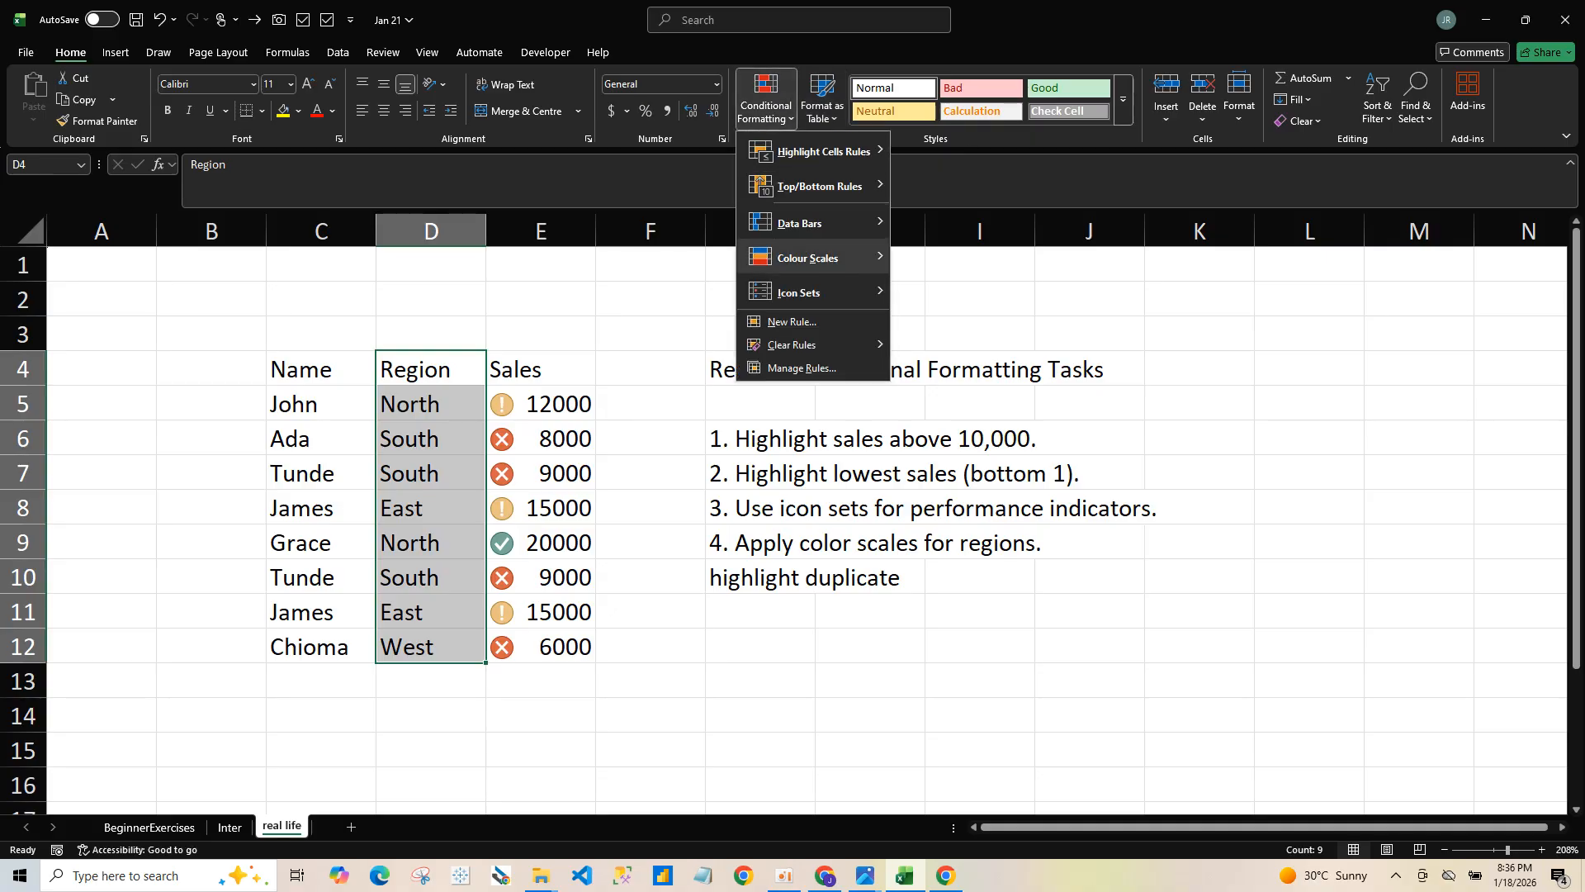
mouse_move(807, 257)
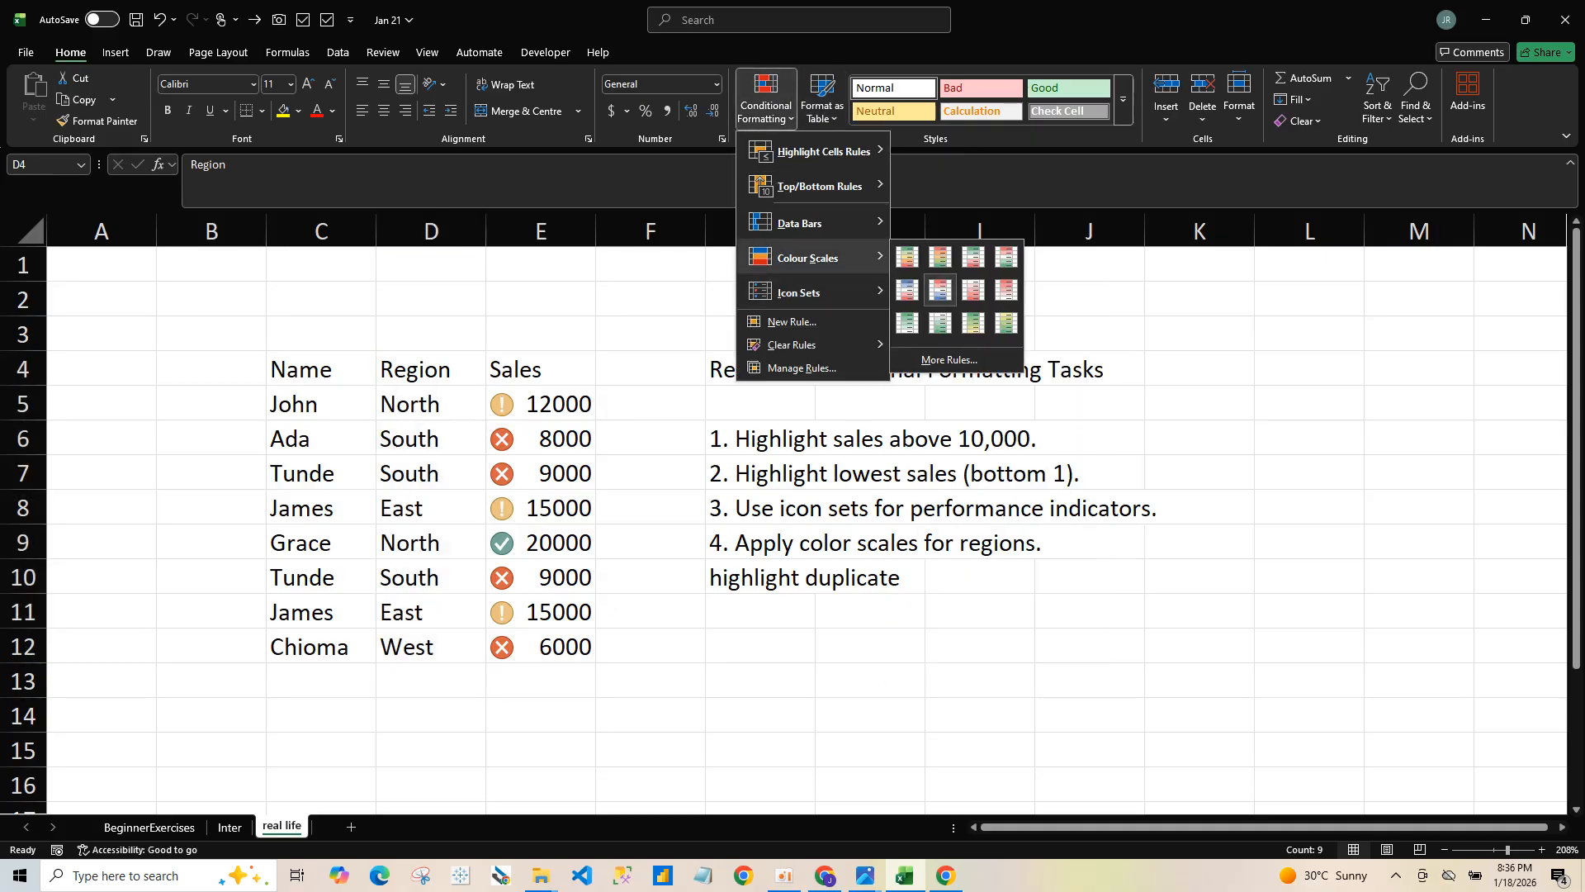
click(939, 290)
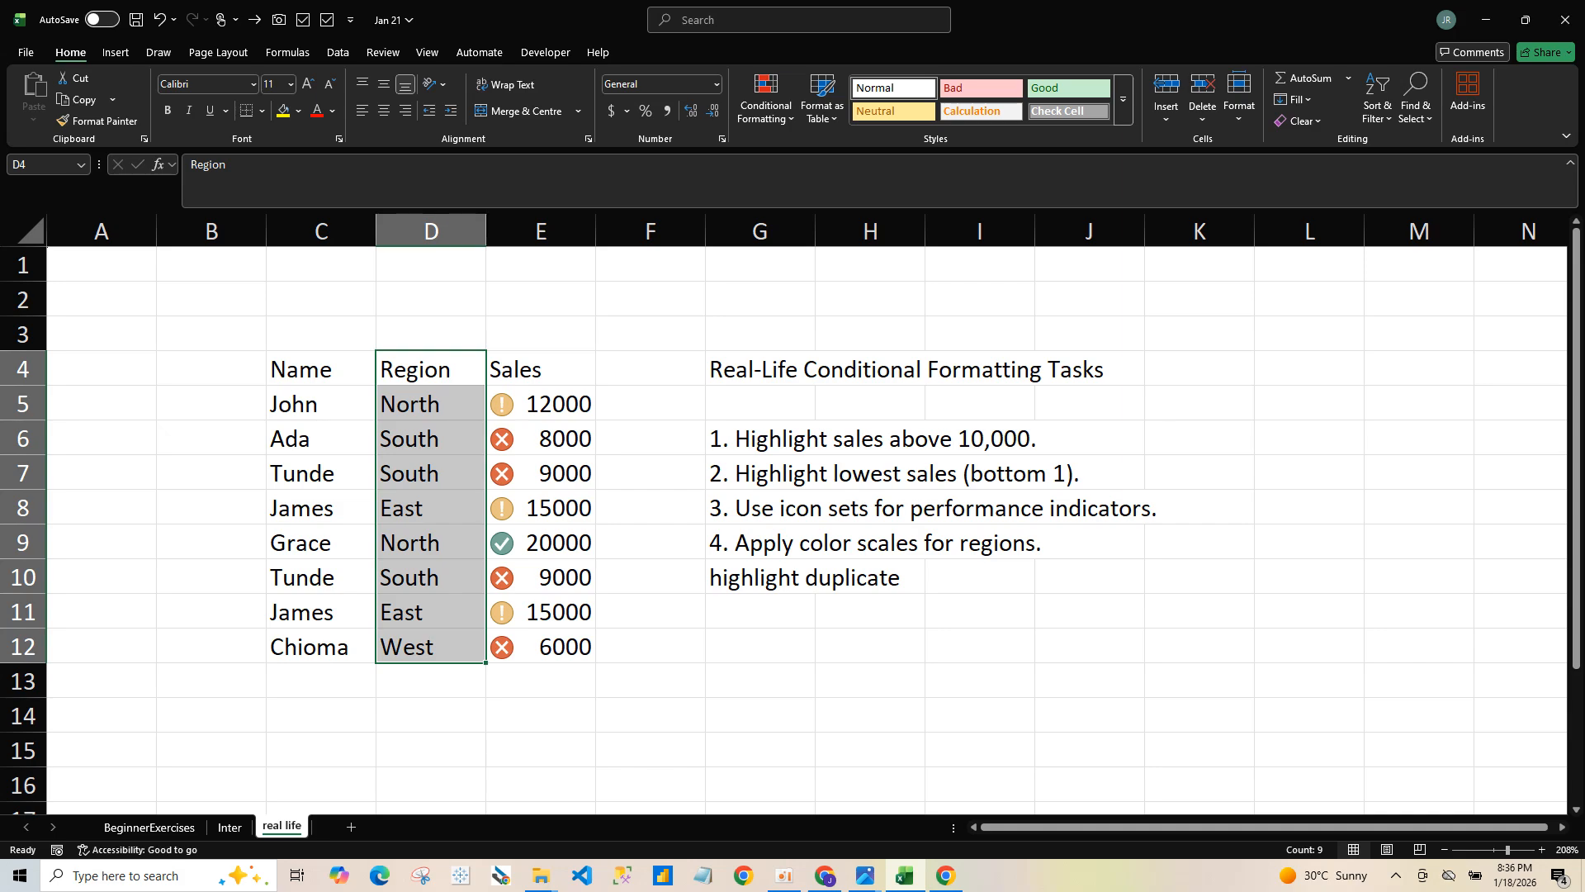
Step: Highlight duplicate values in the whole table C4:E12 with light red fill and dark red text
drag(301, 369, 561, 647)
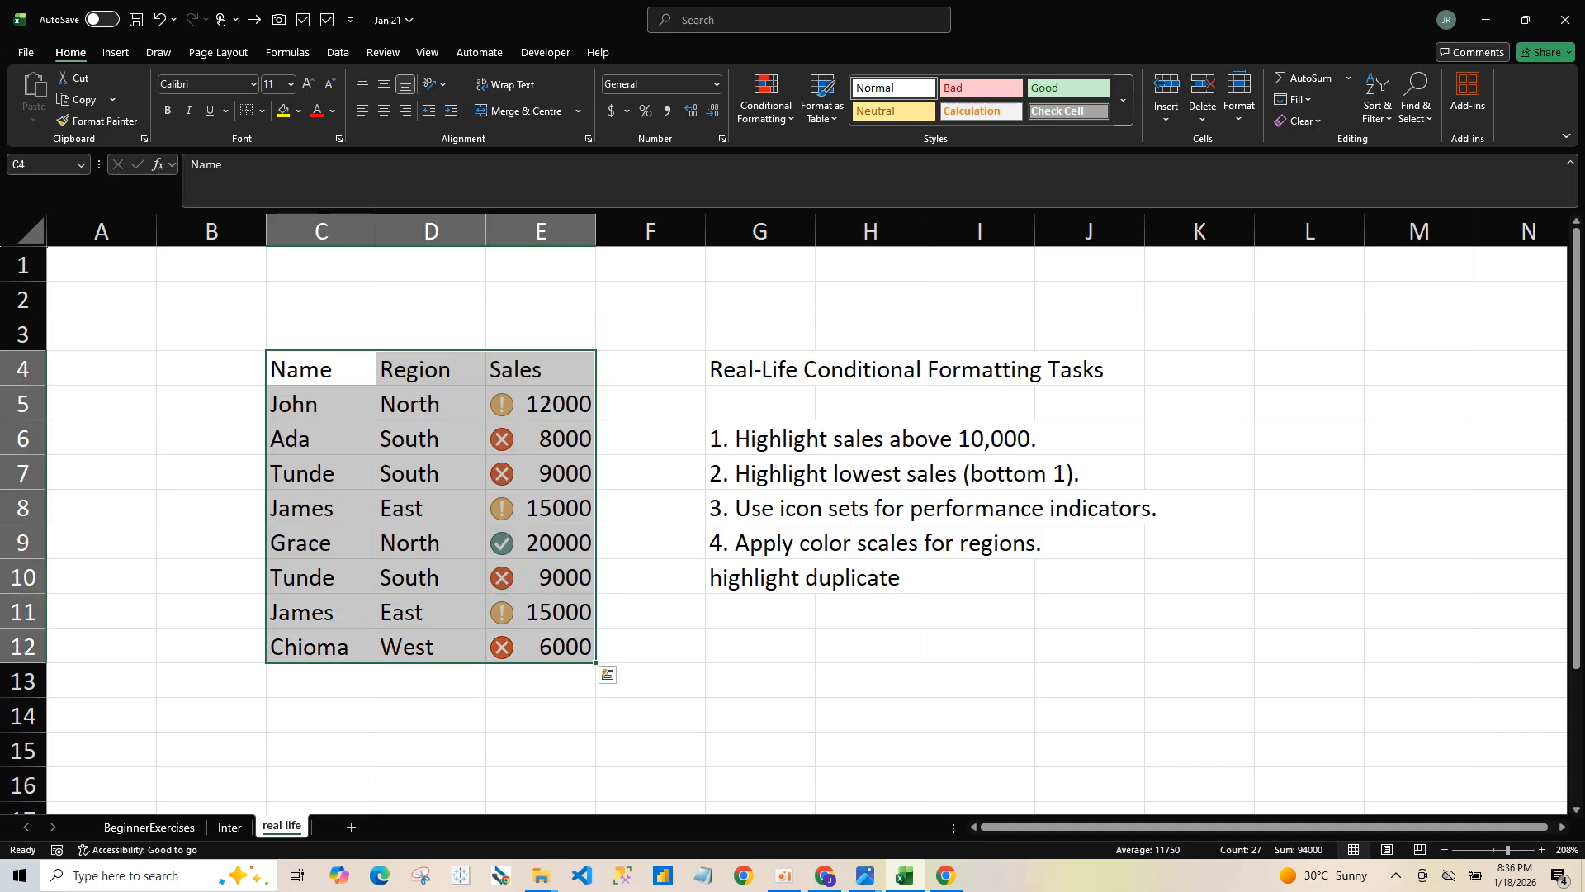
click(766, 99)
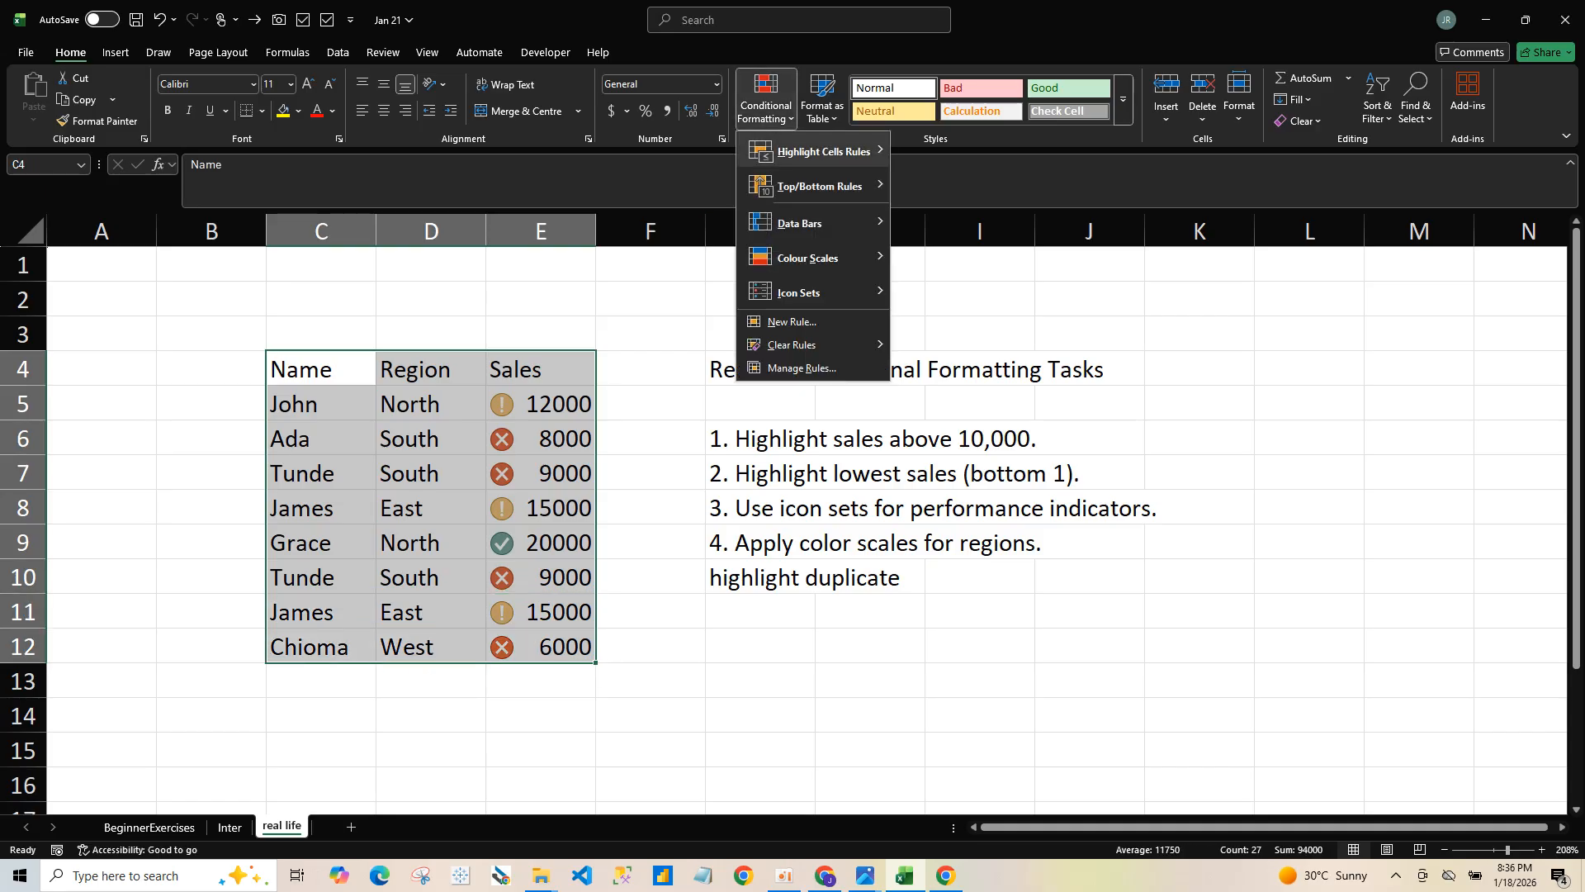
mouse_move(761, 153)
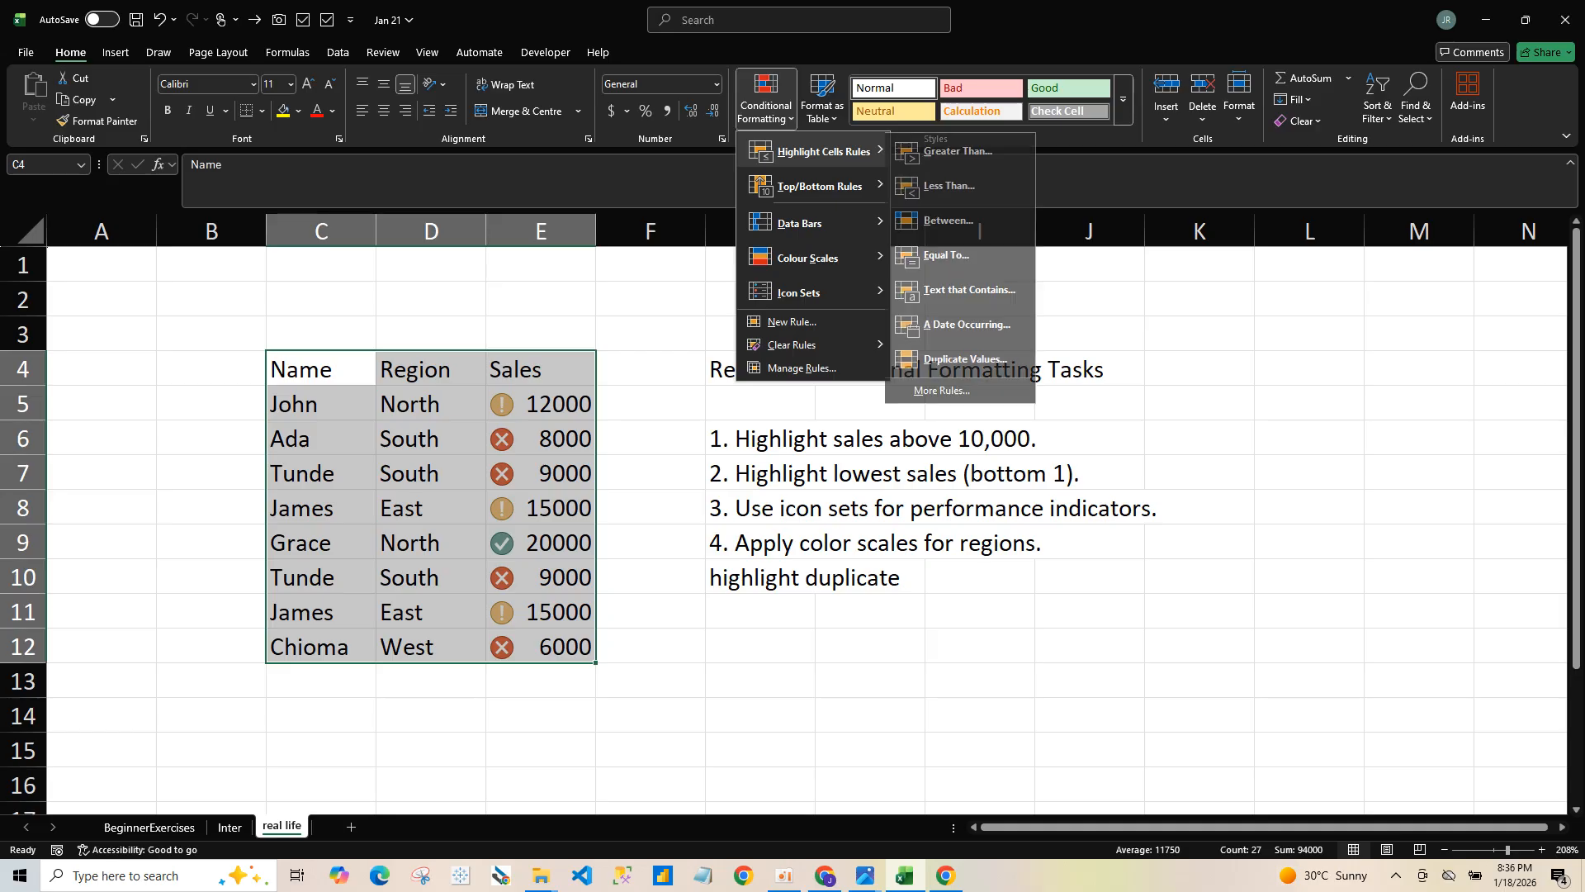
click(972, 358)
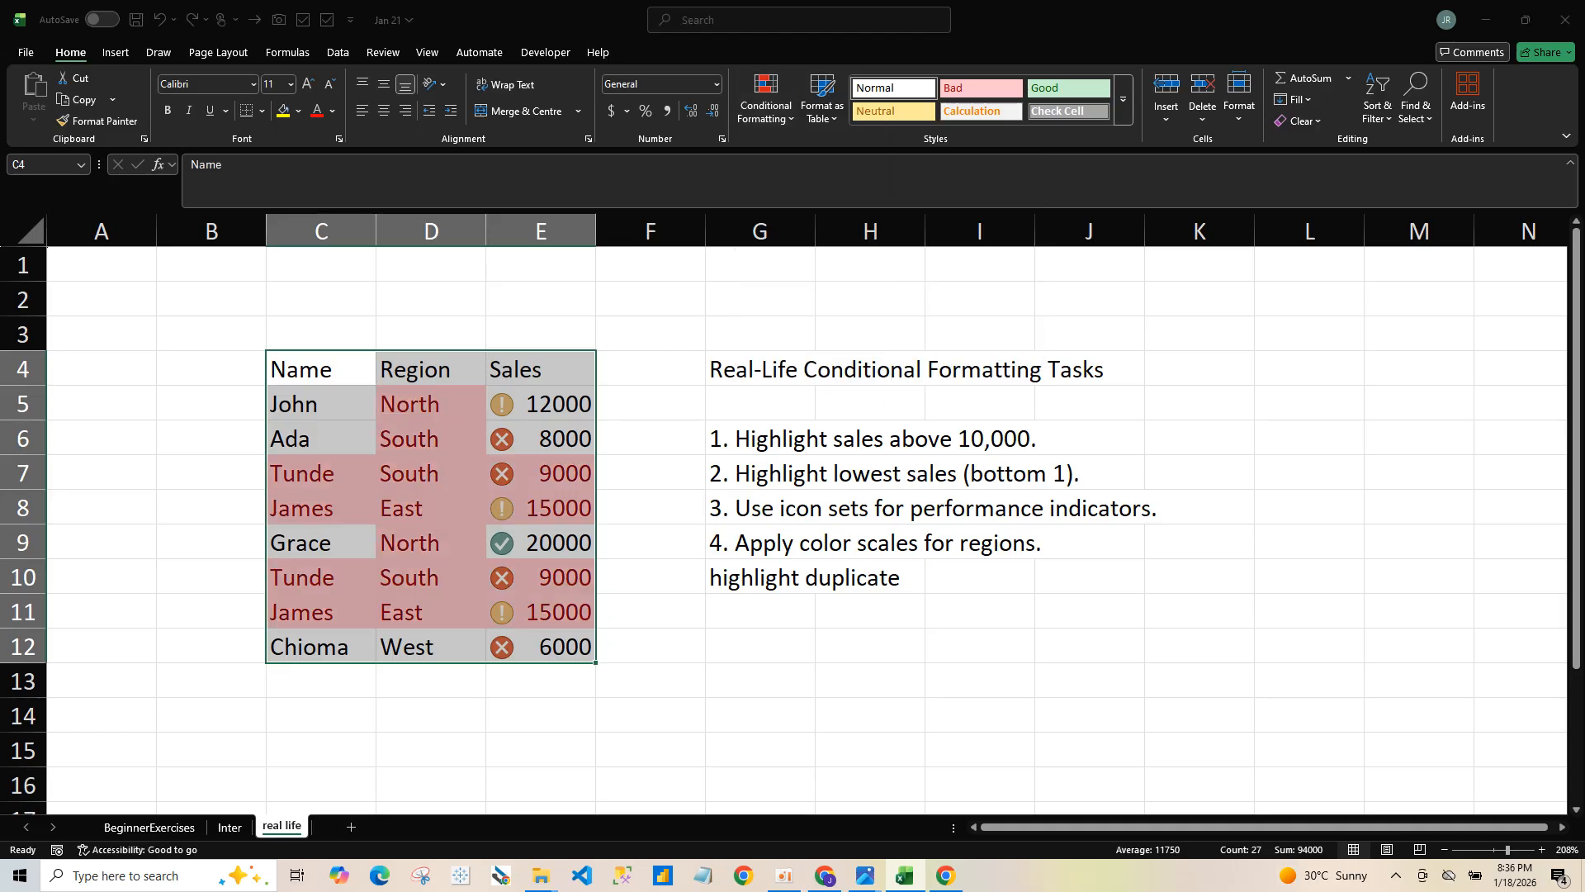
click(1052, 543)
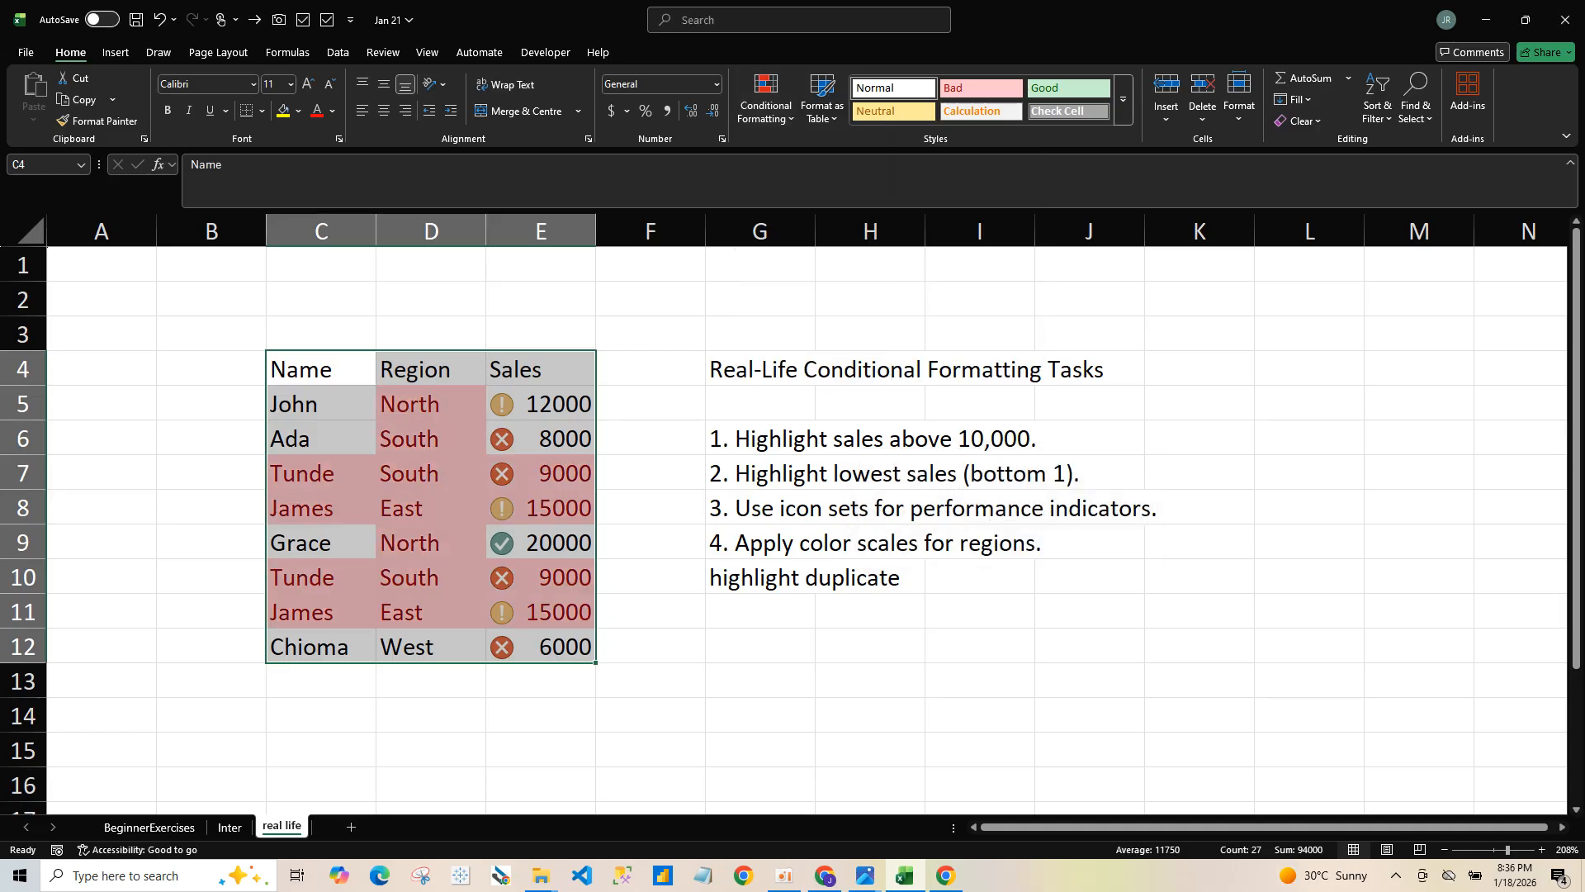
Step: Compare the highlighted duplicate records in rows 7 and 8 with those in rows 10 and 11
drag(321, 474, 542, 474)
drag(321, 509, 543, 509)
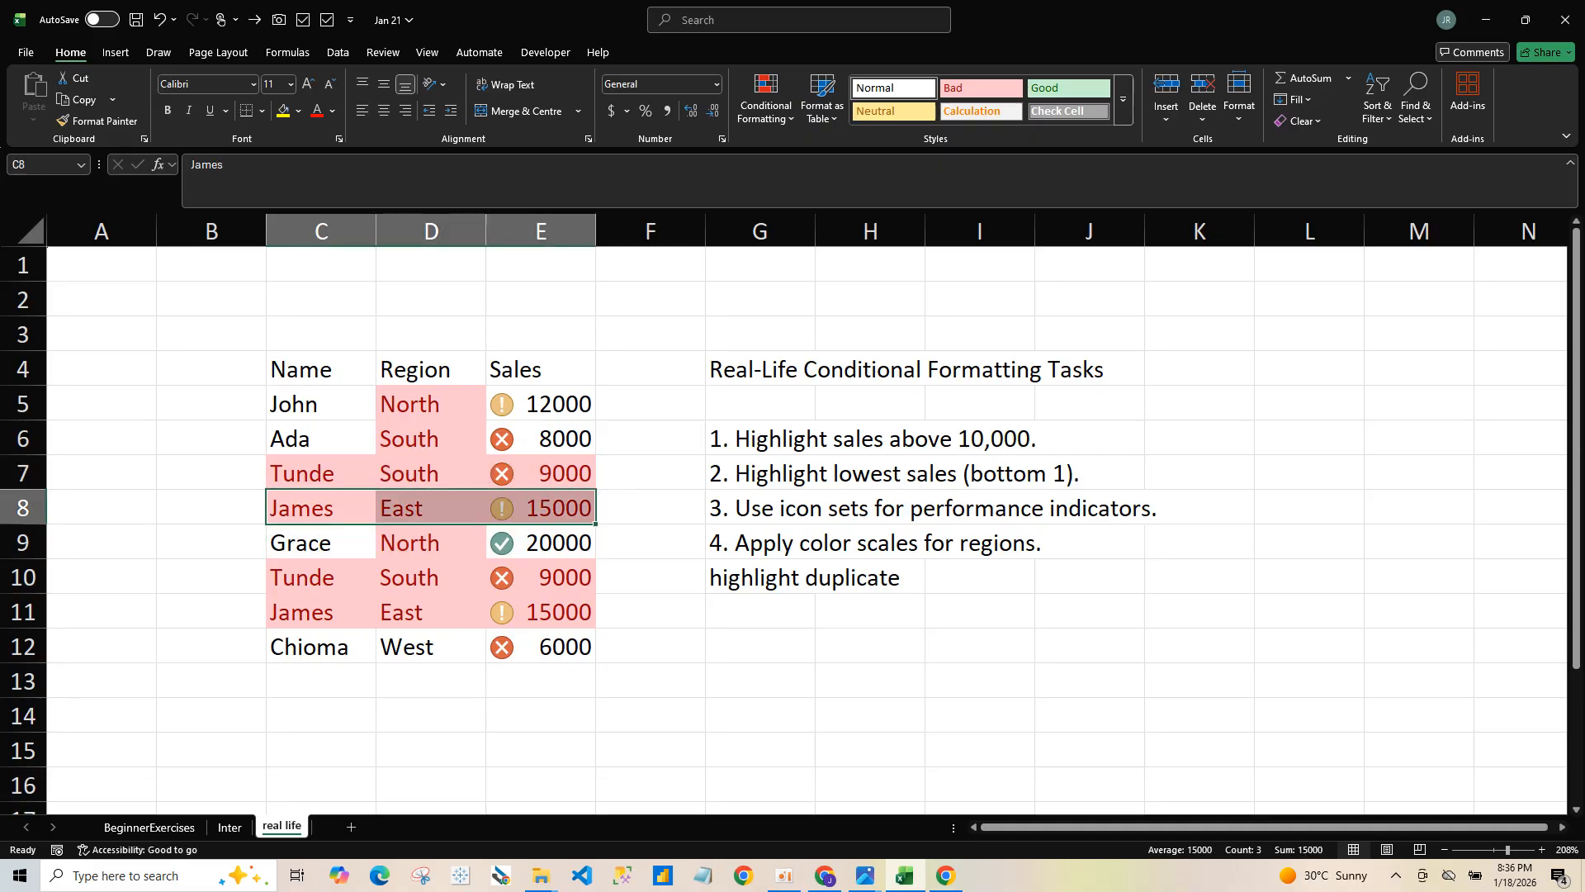
drag(321, 474, 542, 509)
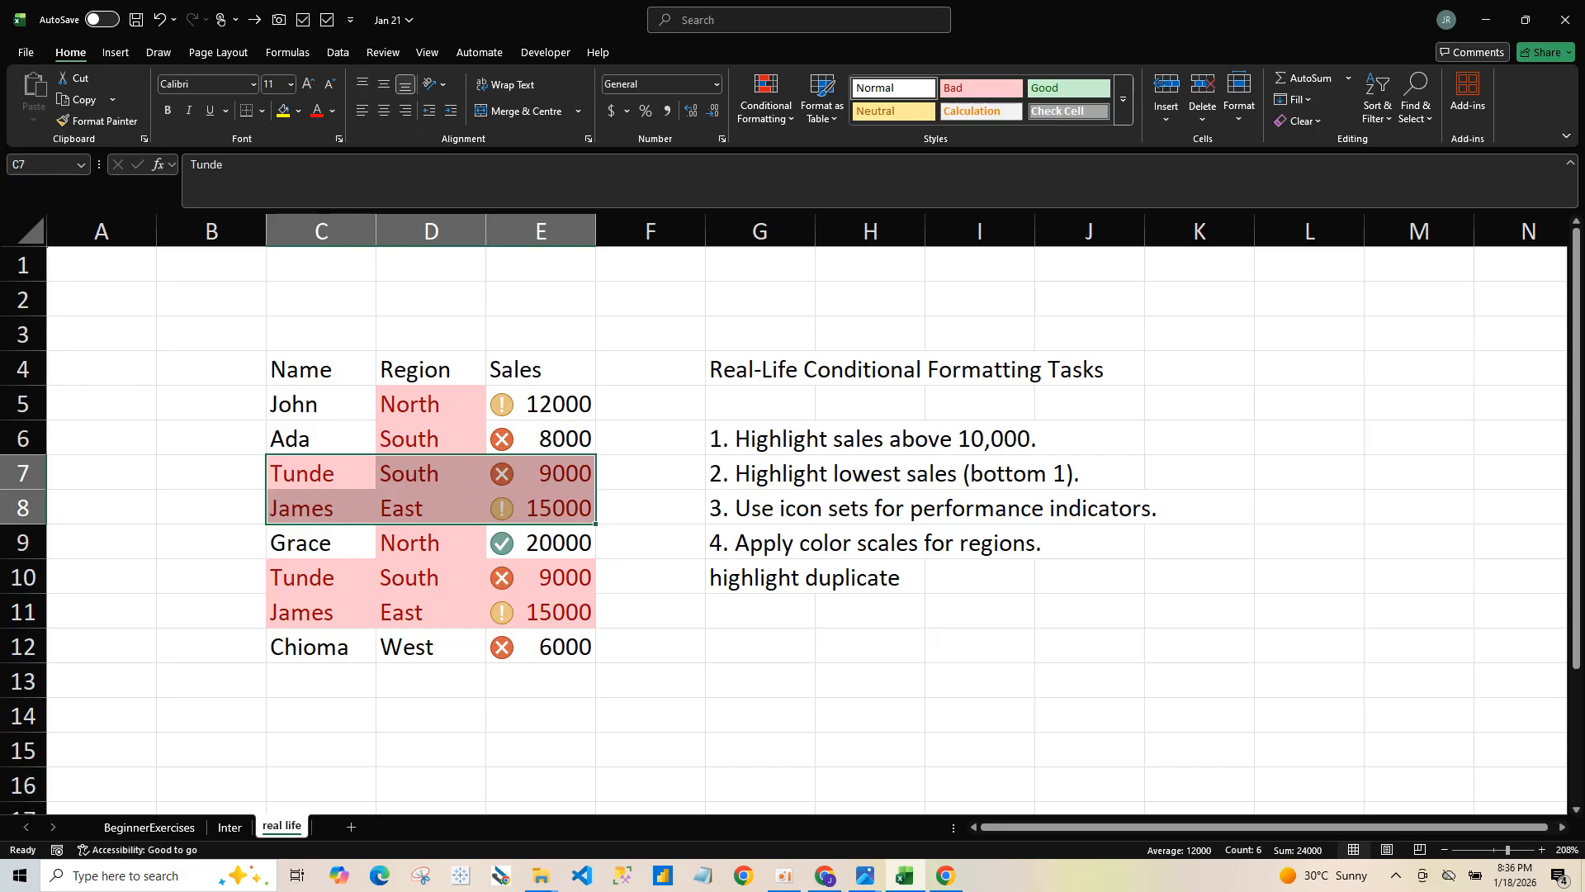
drag(322, 508, 541, 509)
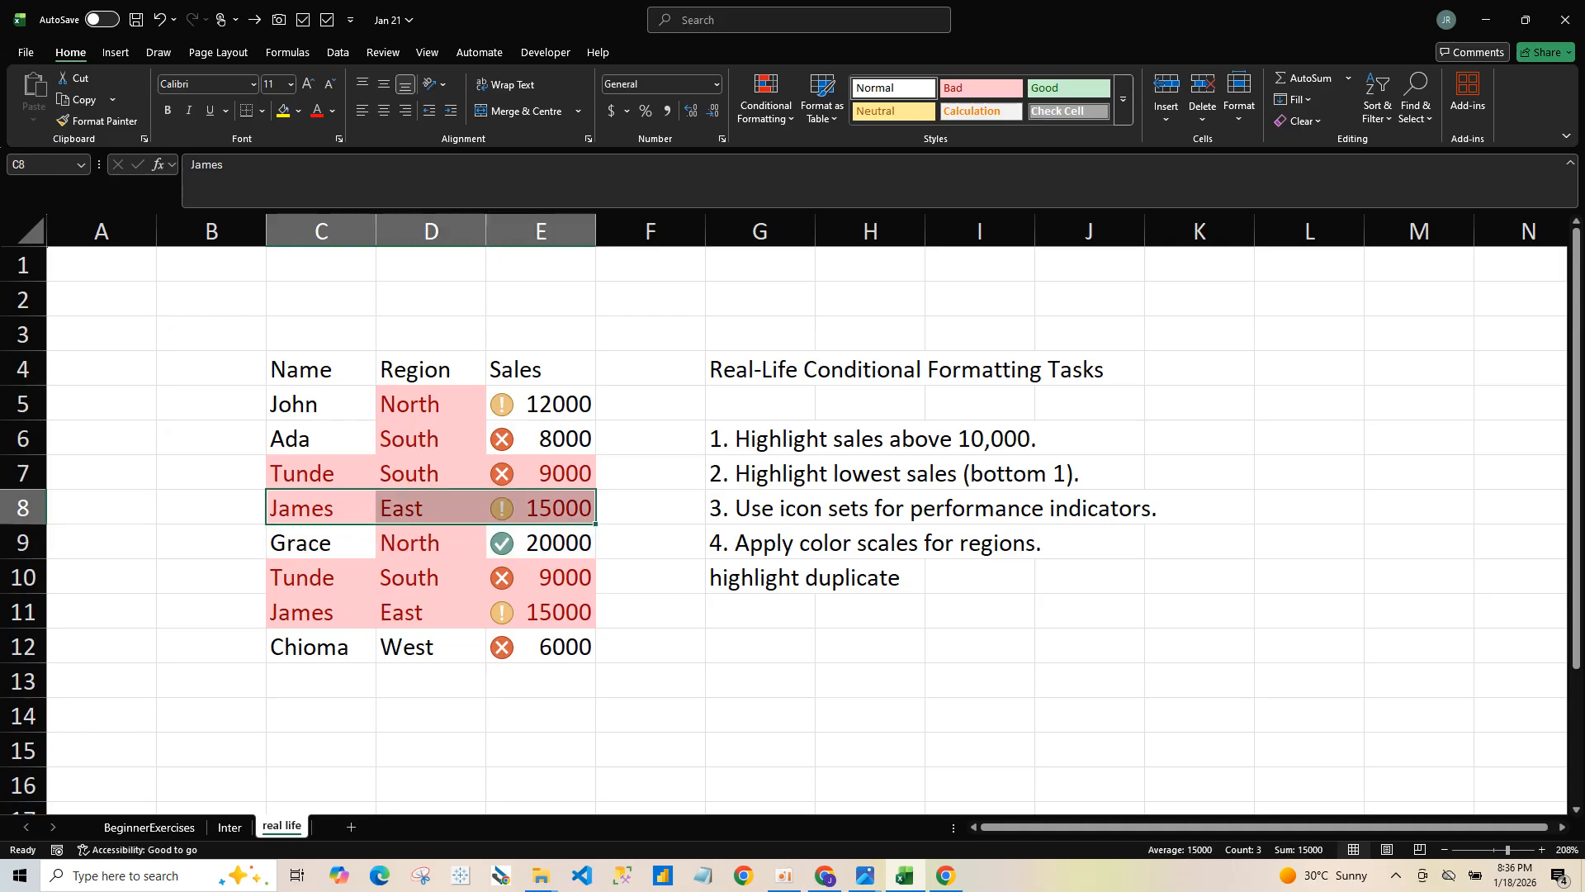
drag(321, 474, 540, 509)
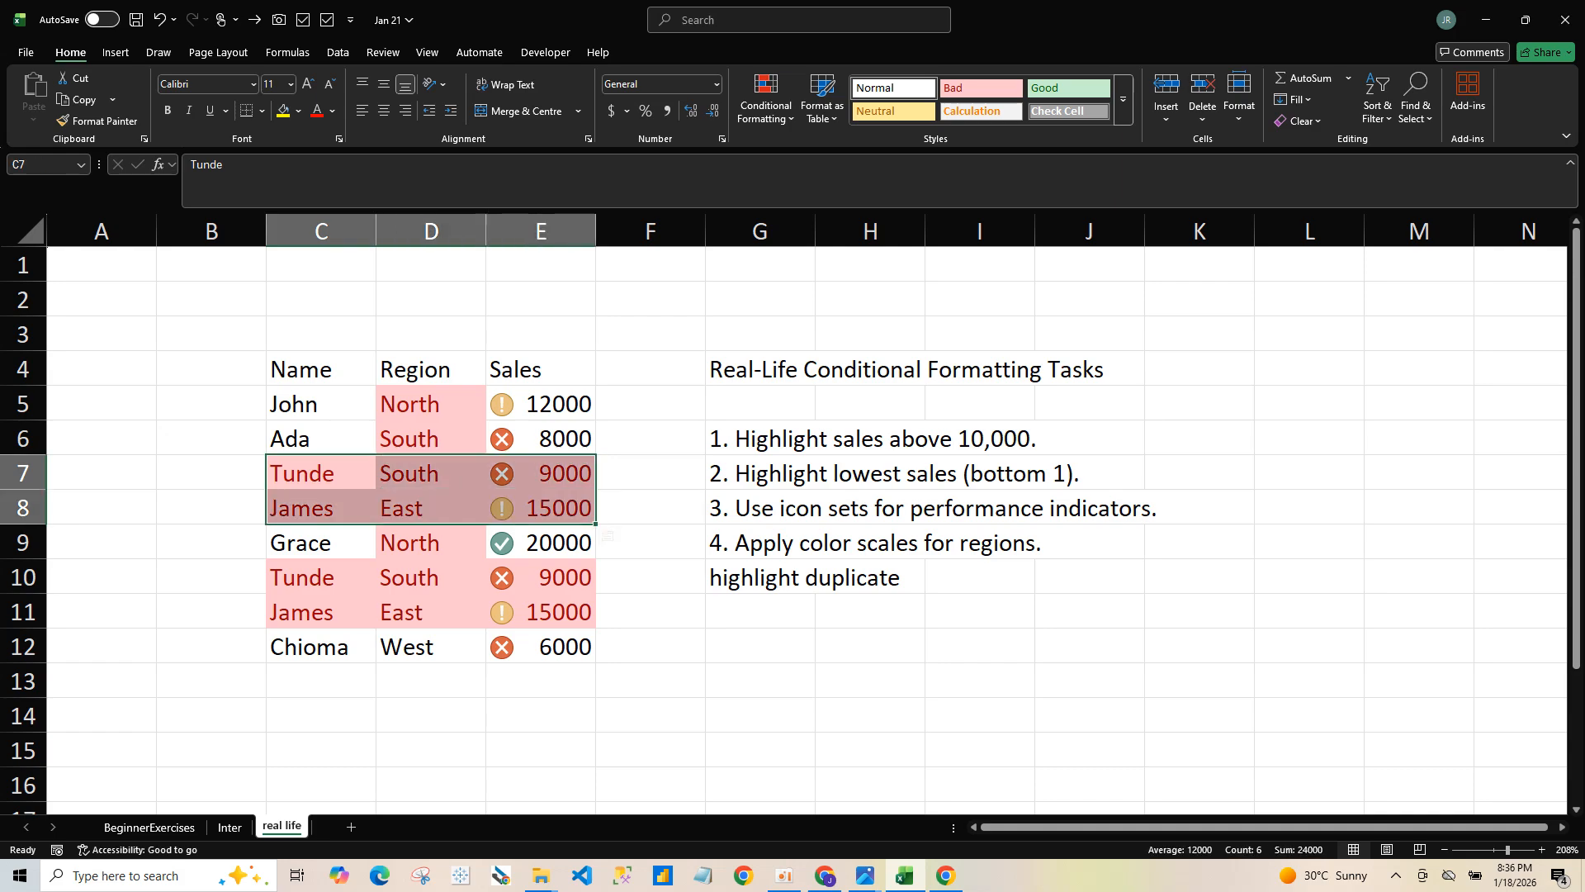
drag(321, 577, 541, 612)
drag(322, 612, 541, 577)
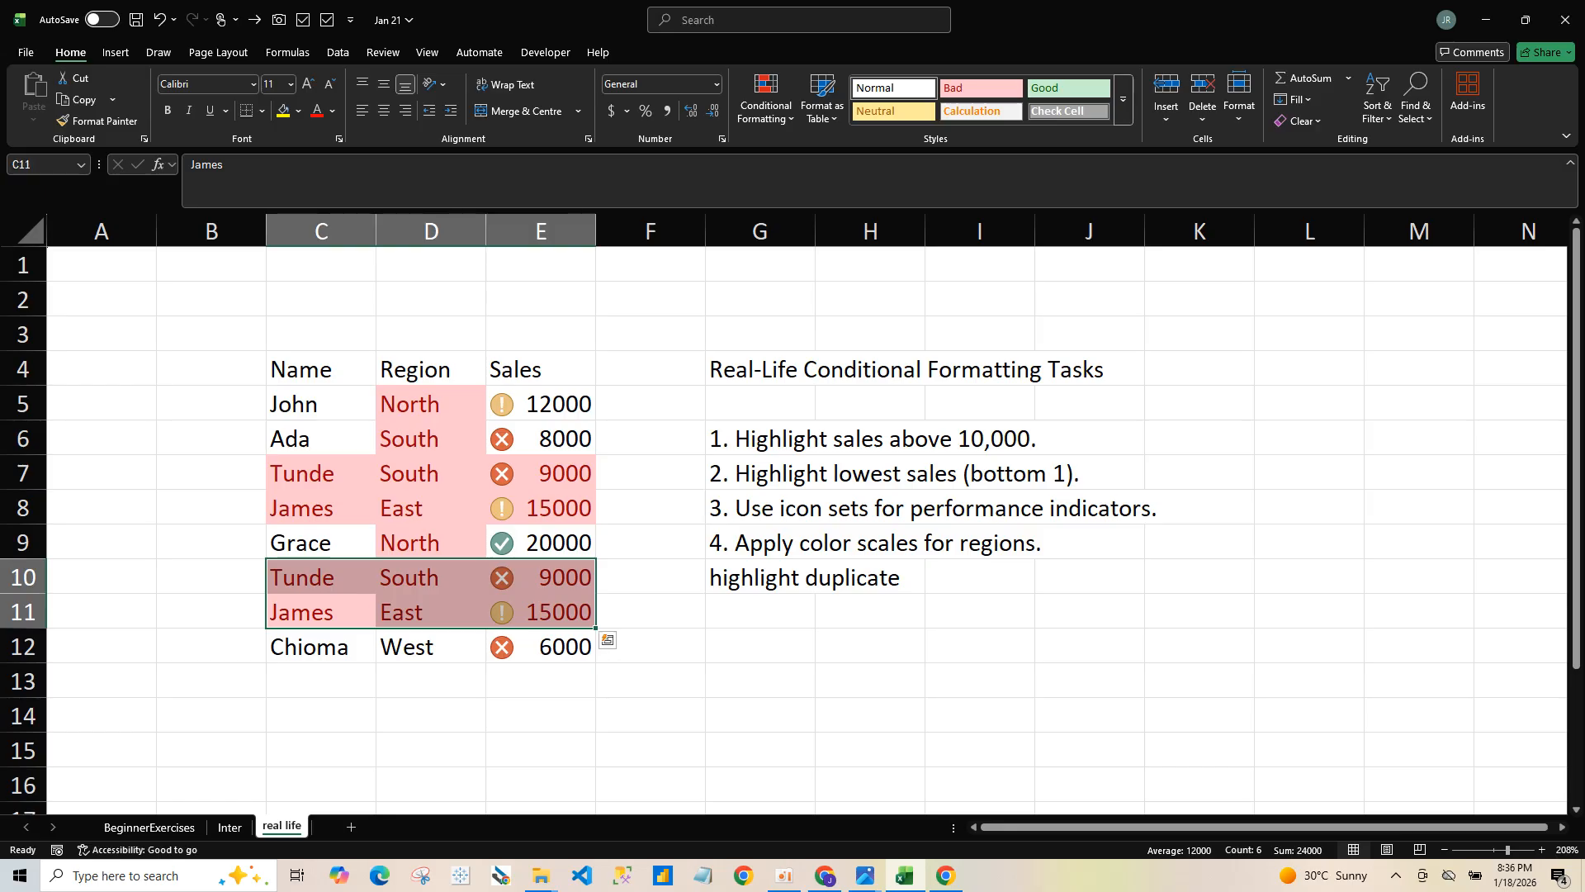
drag(23, 577, 23, 612)
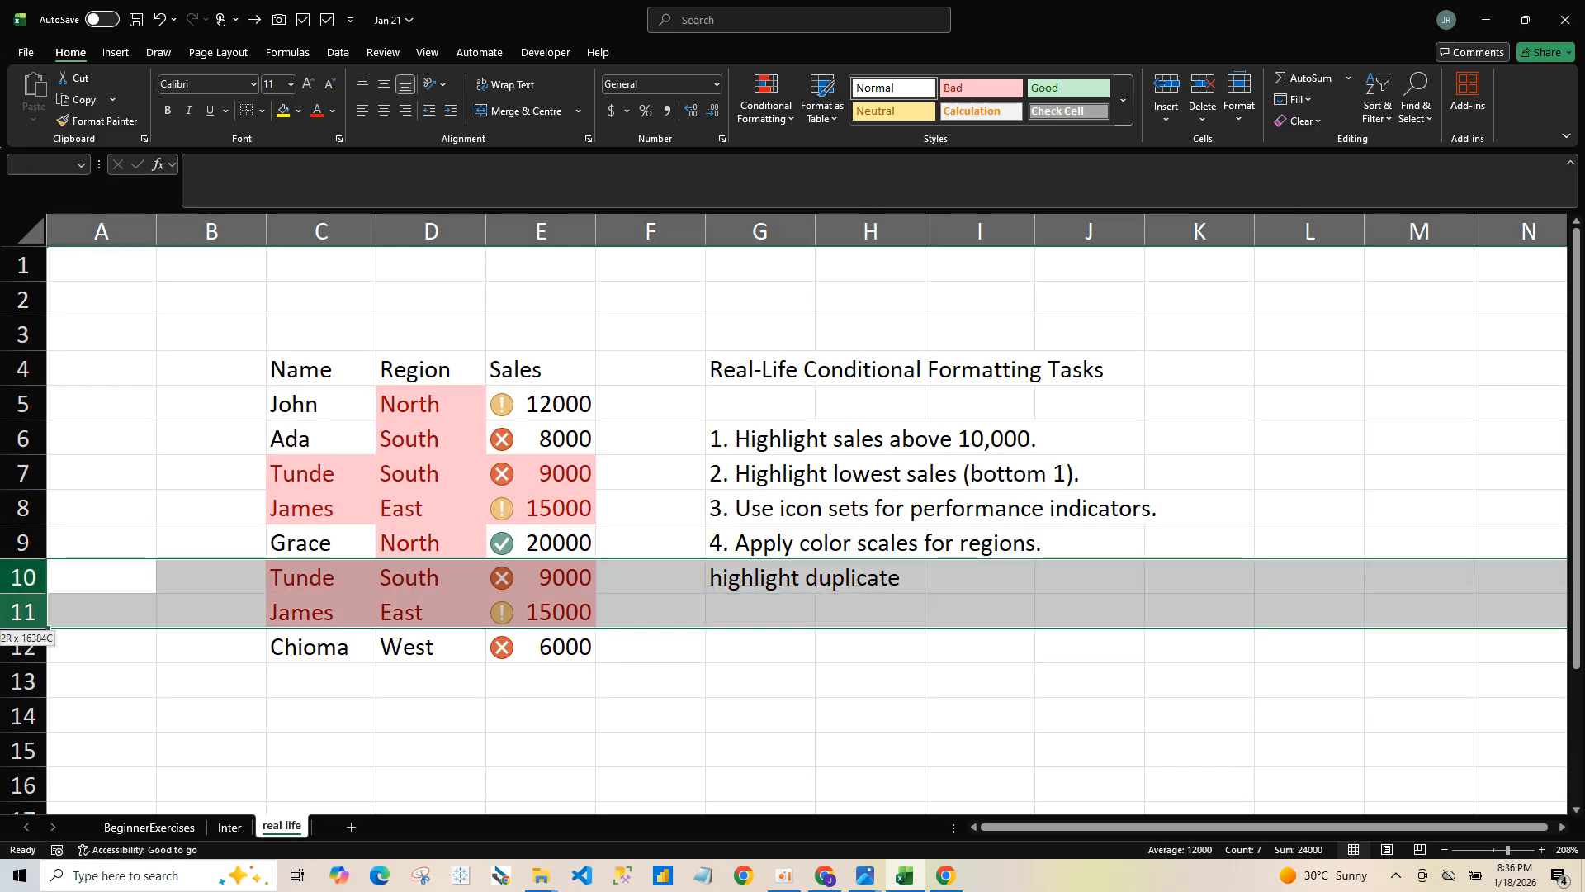
right_click(450, 594)
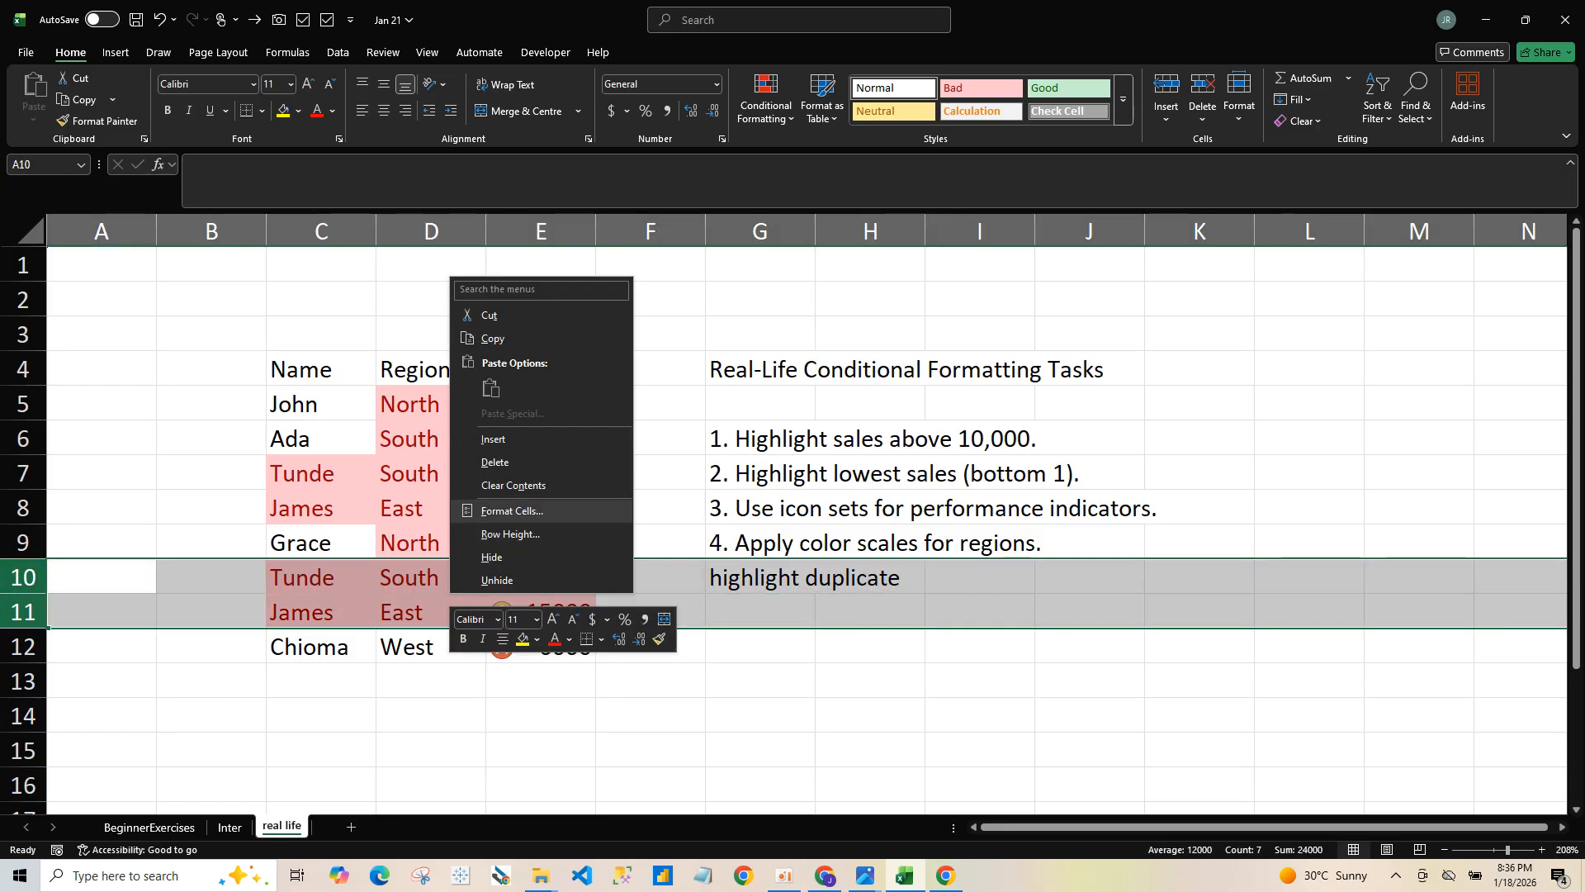
click(826, 462)
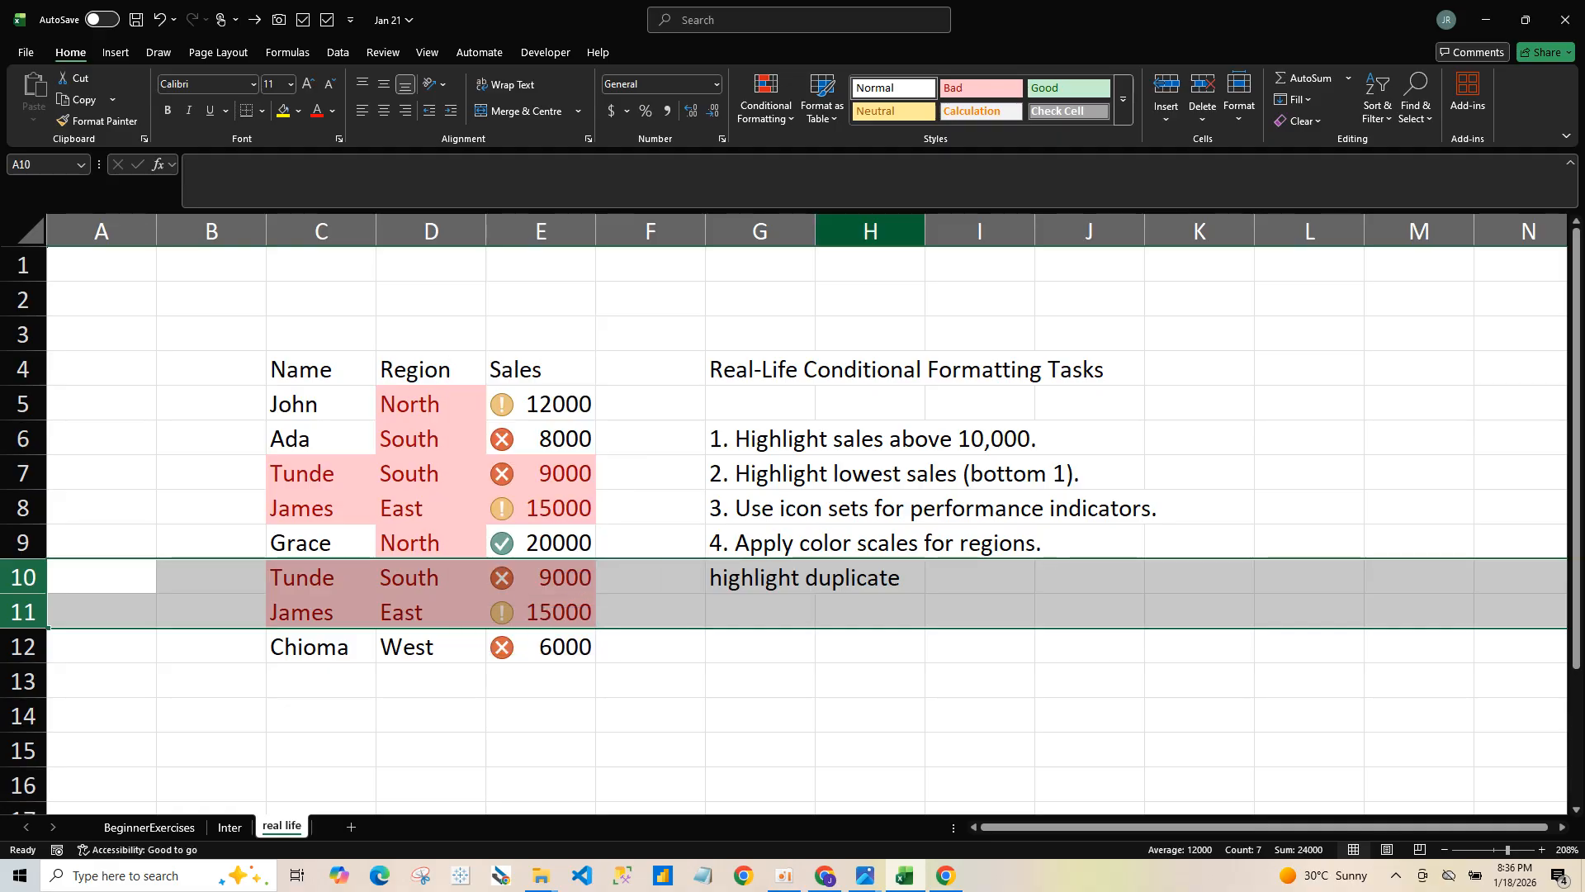
click(760, 403)
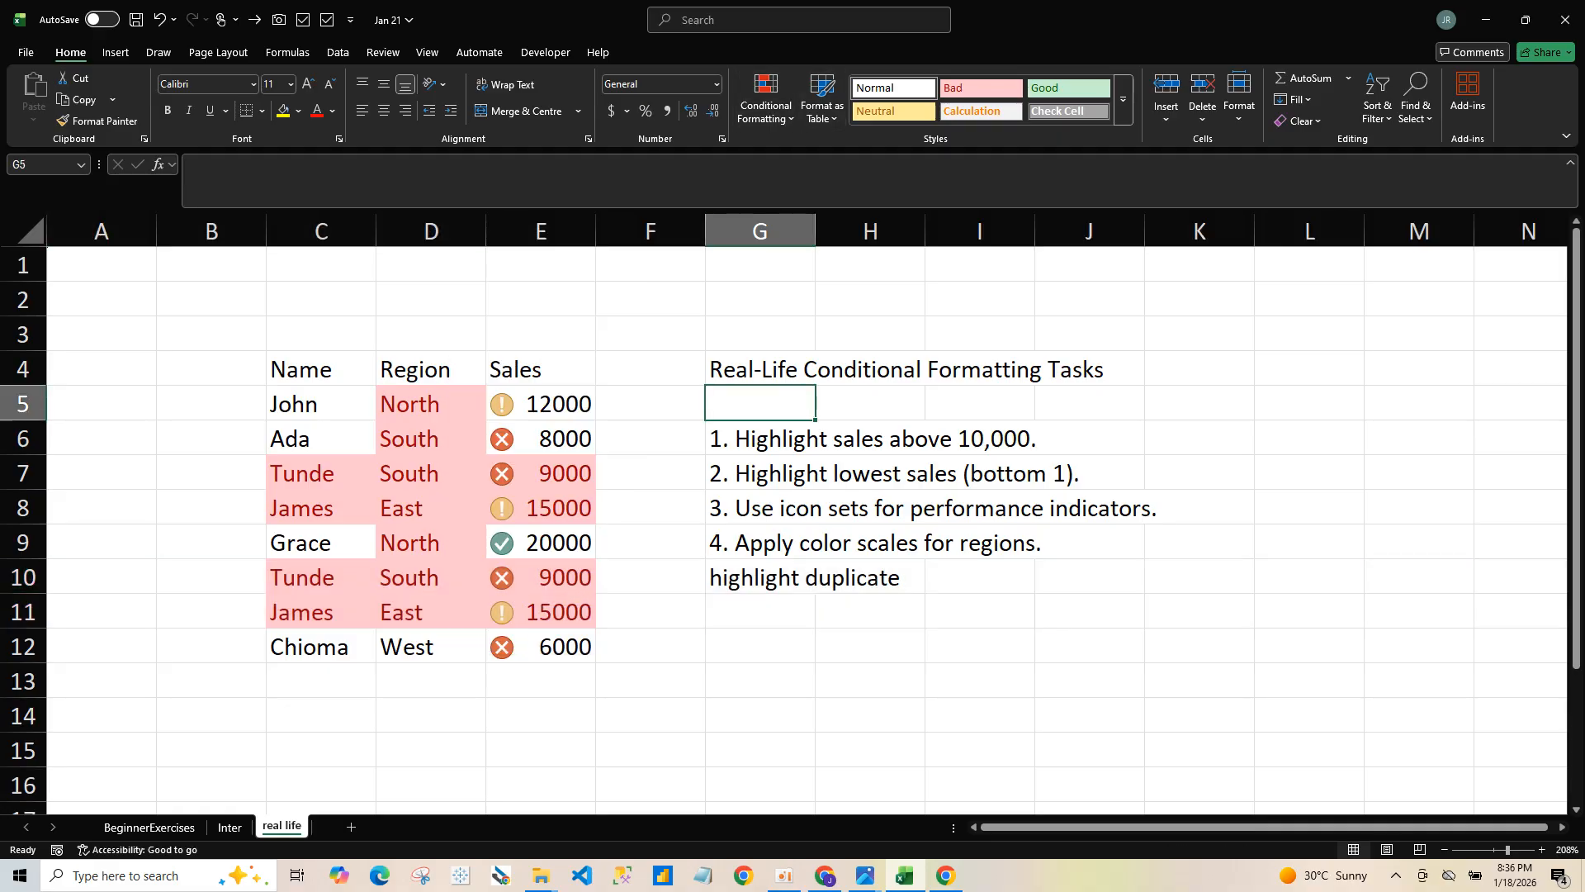
click(766, 104)
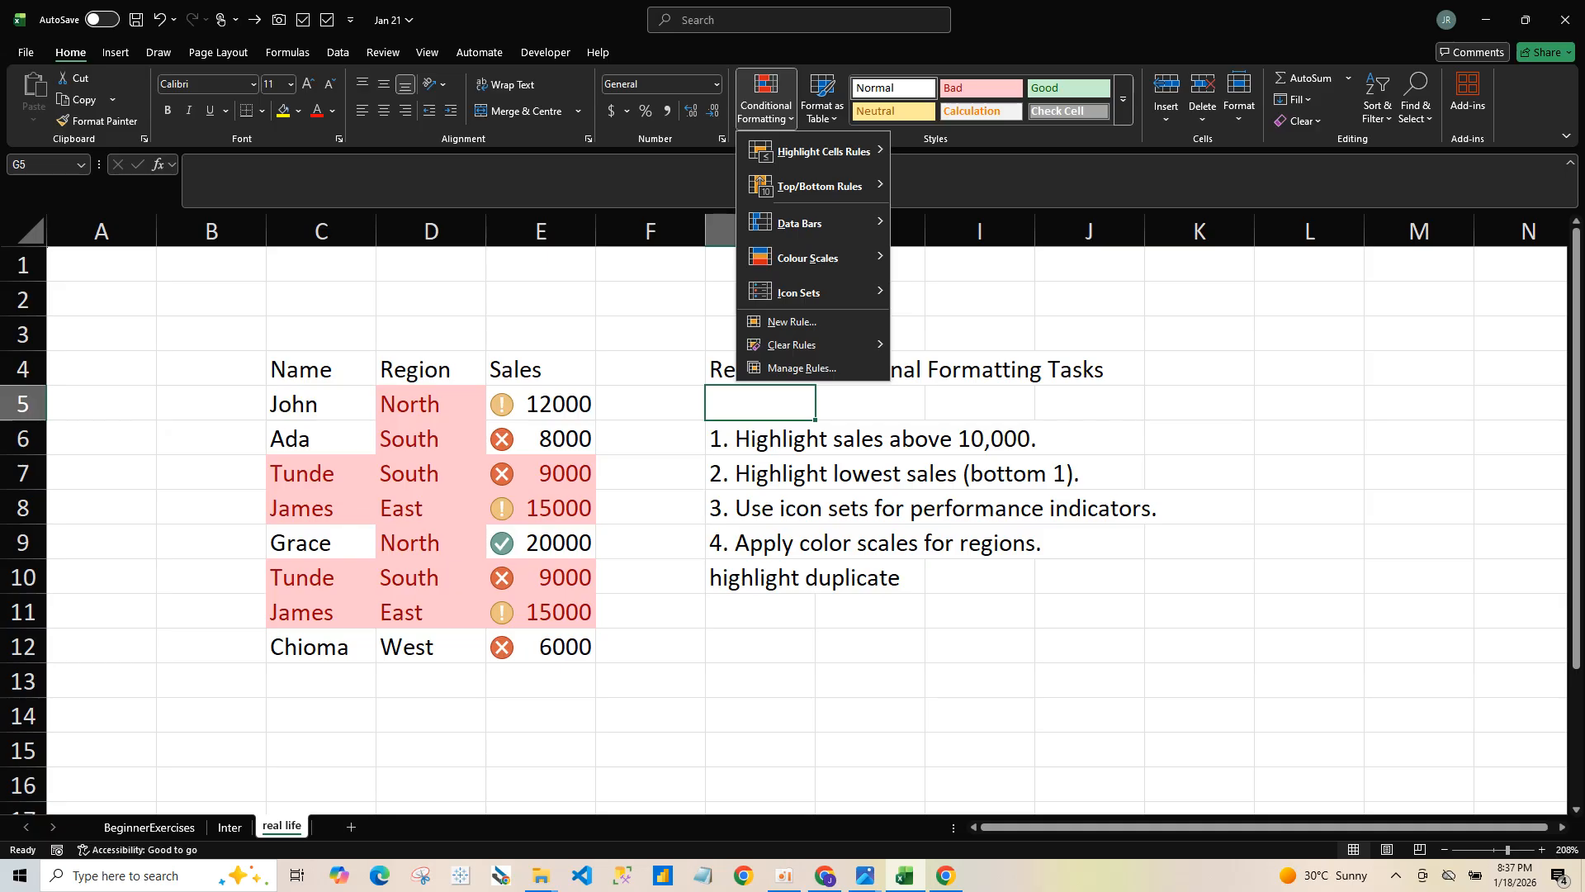
key(Escape)
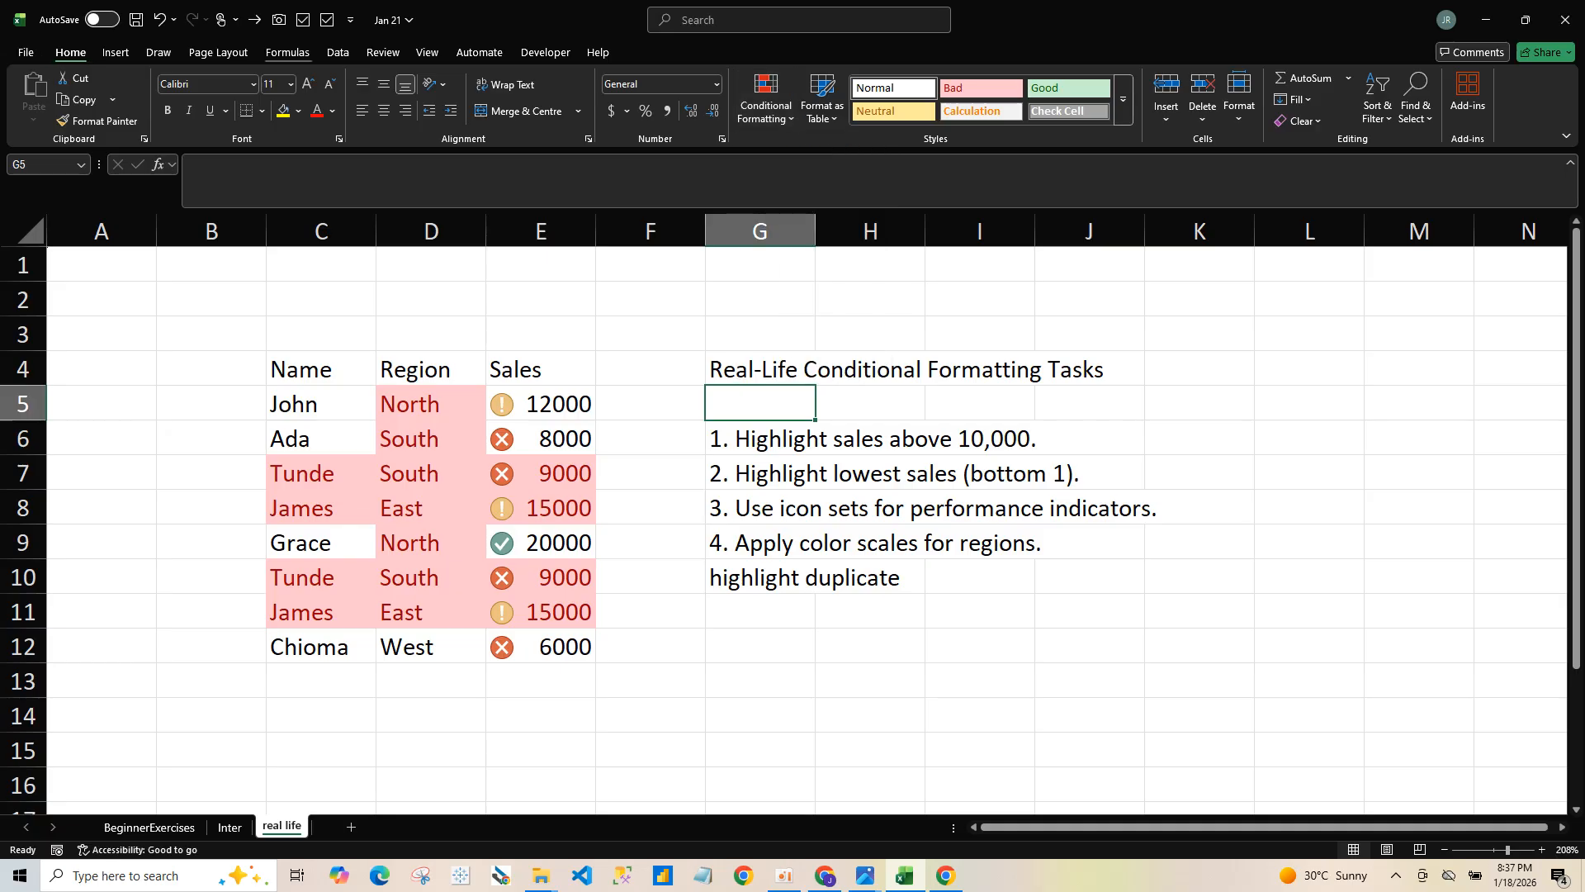
Step: Try to remove duplicates from the task list in column G
click(337, 53)
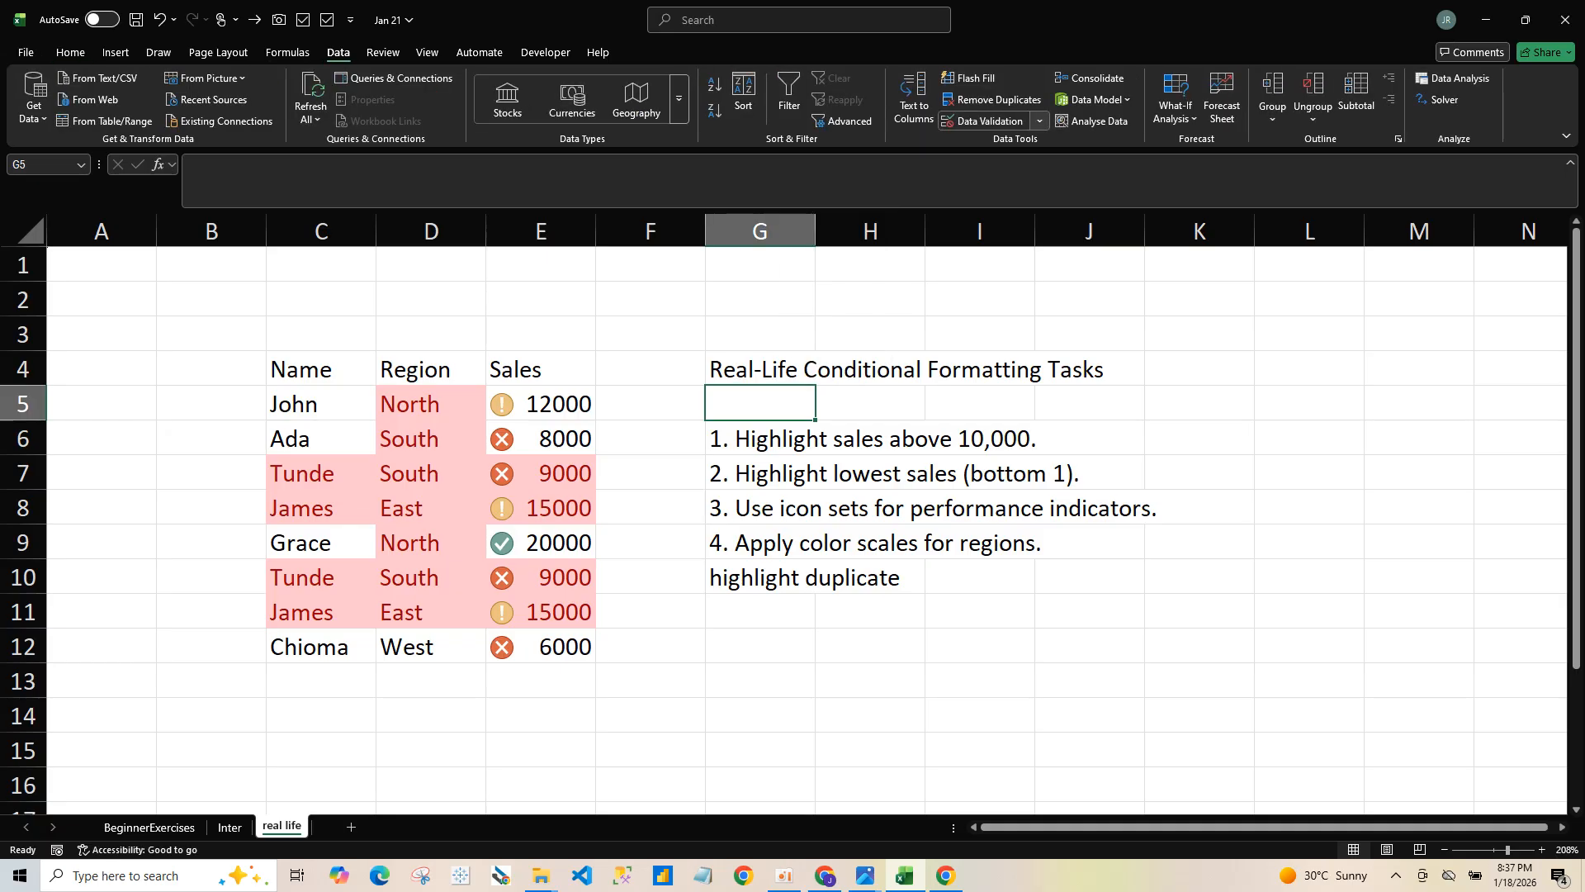
click(994, 99)
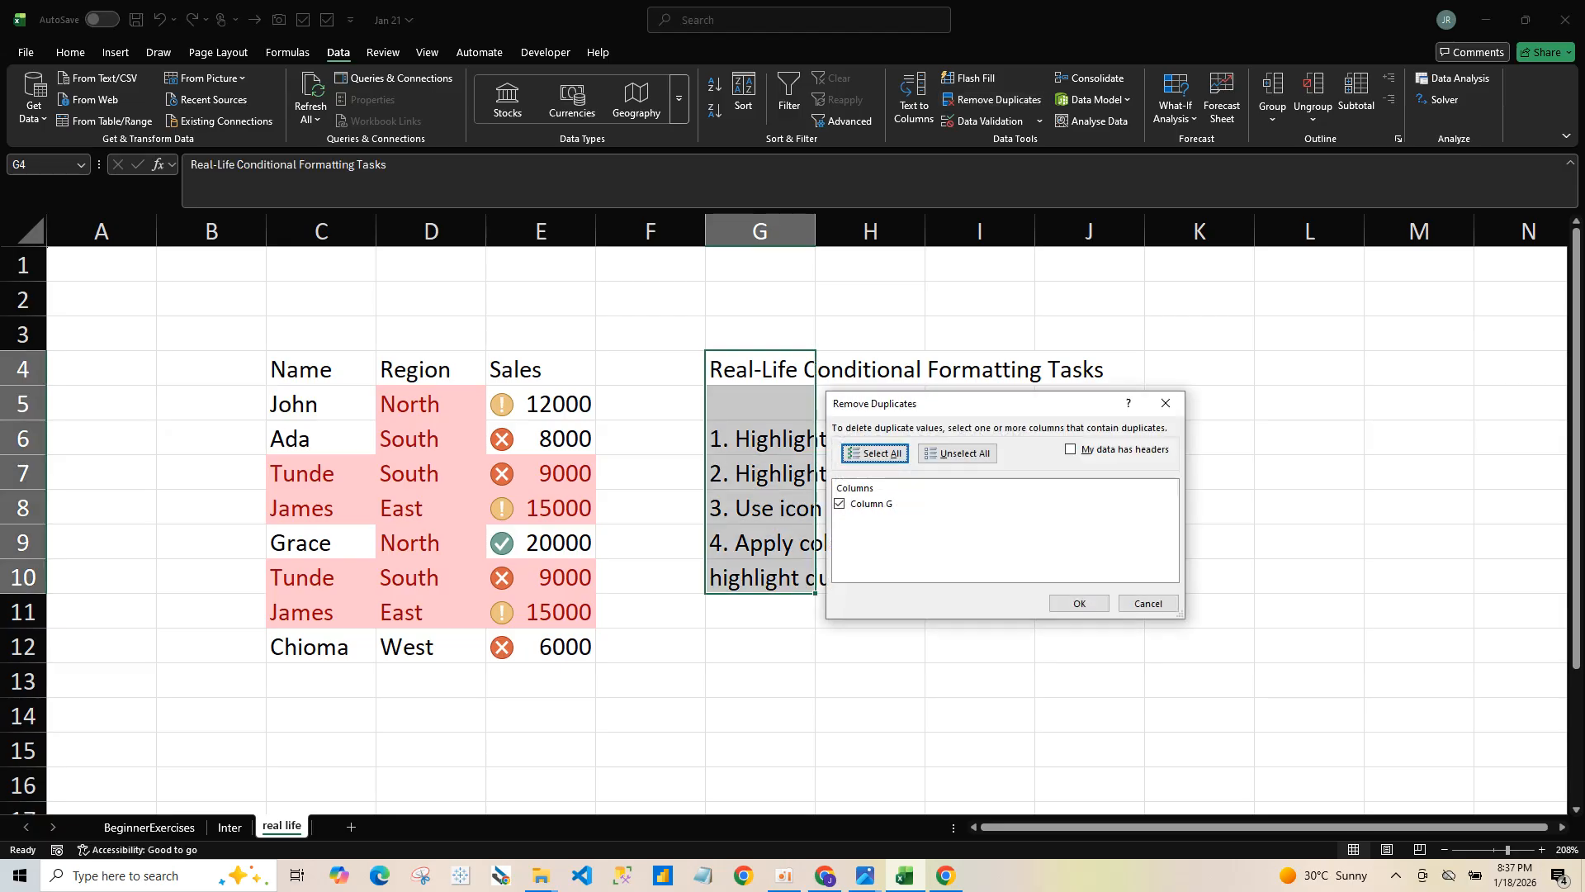
click(1079, 604)
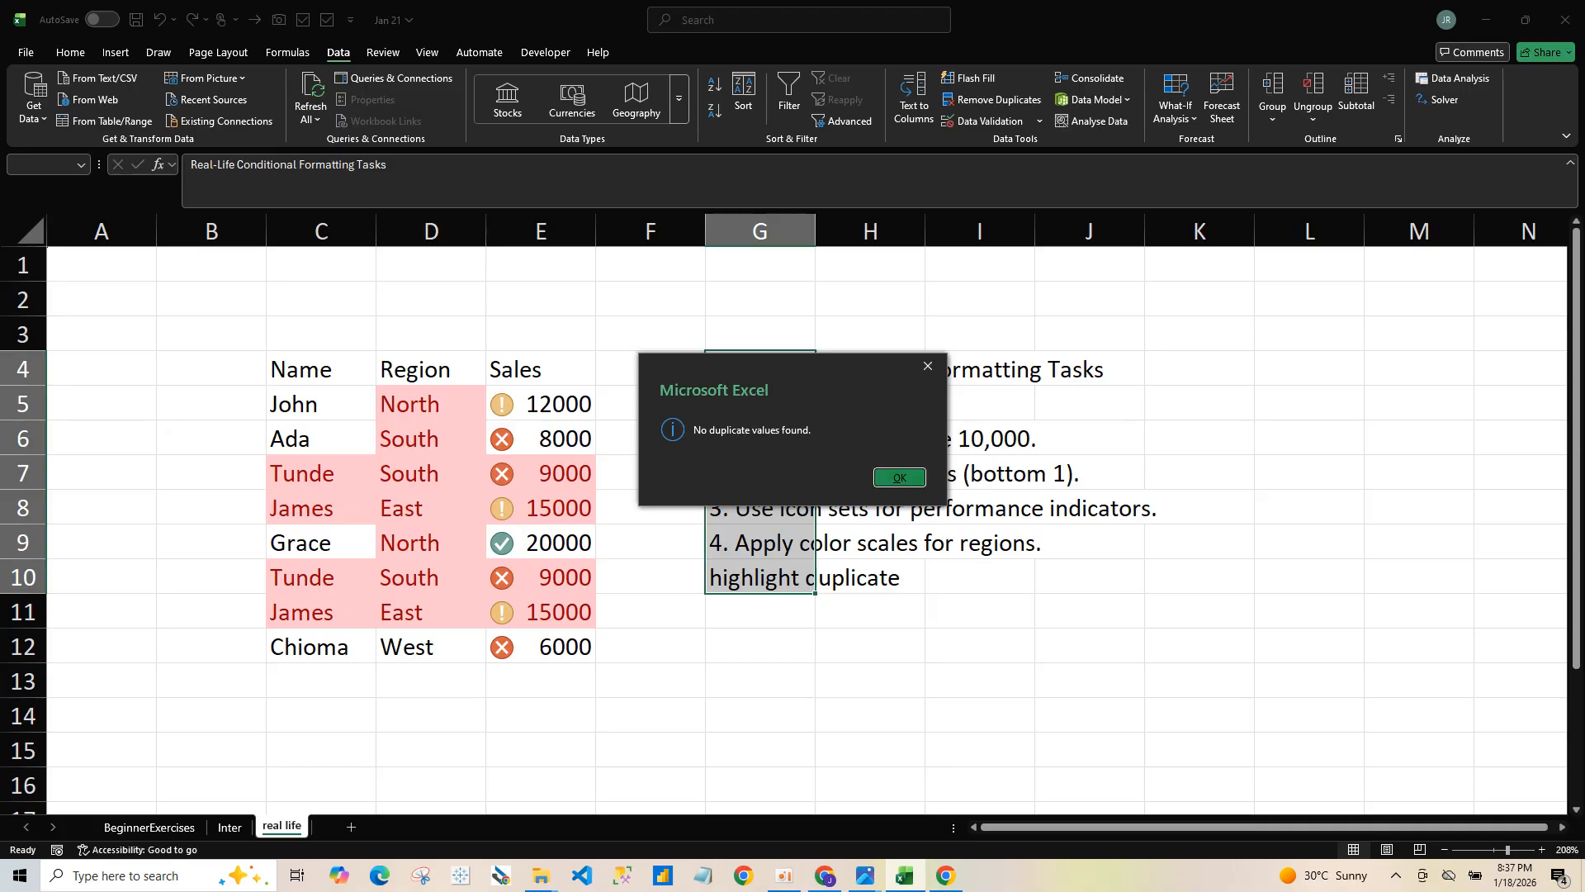
click(899, 477)
Step: Remove duplicate records from the sales table across columns C to E
drag(321, 230, 596, 245)
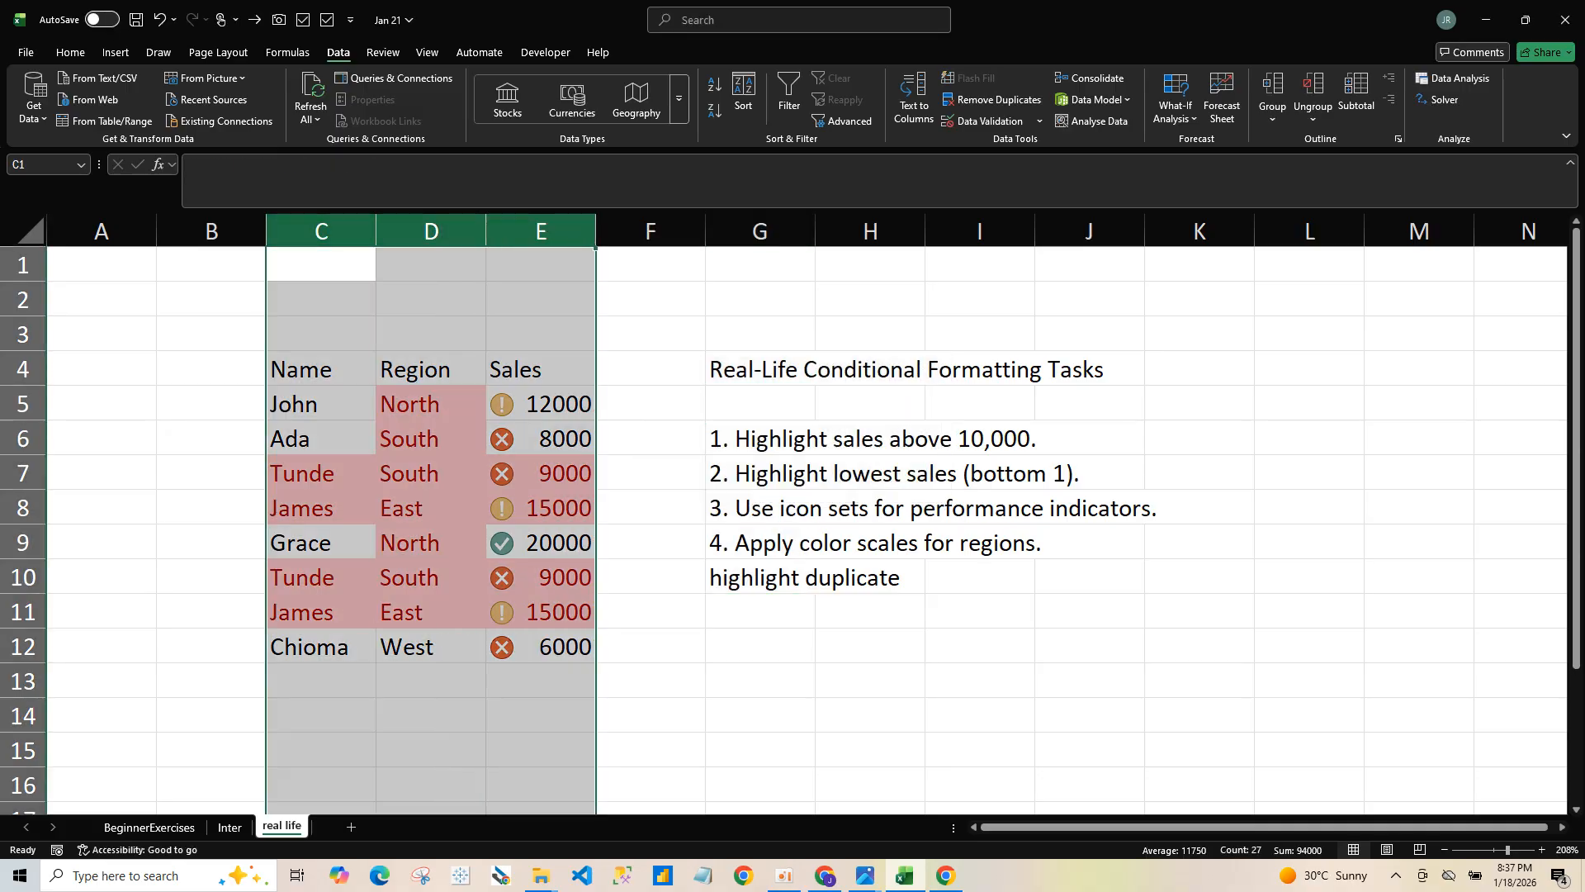
click(995, 99)
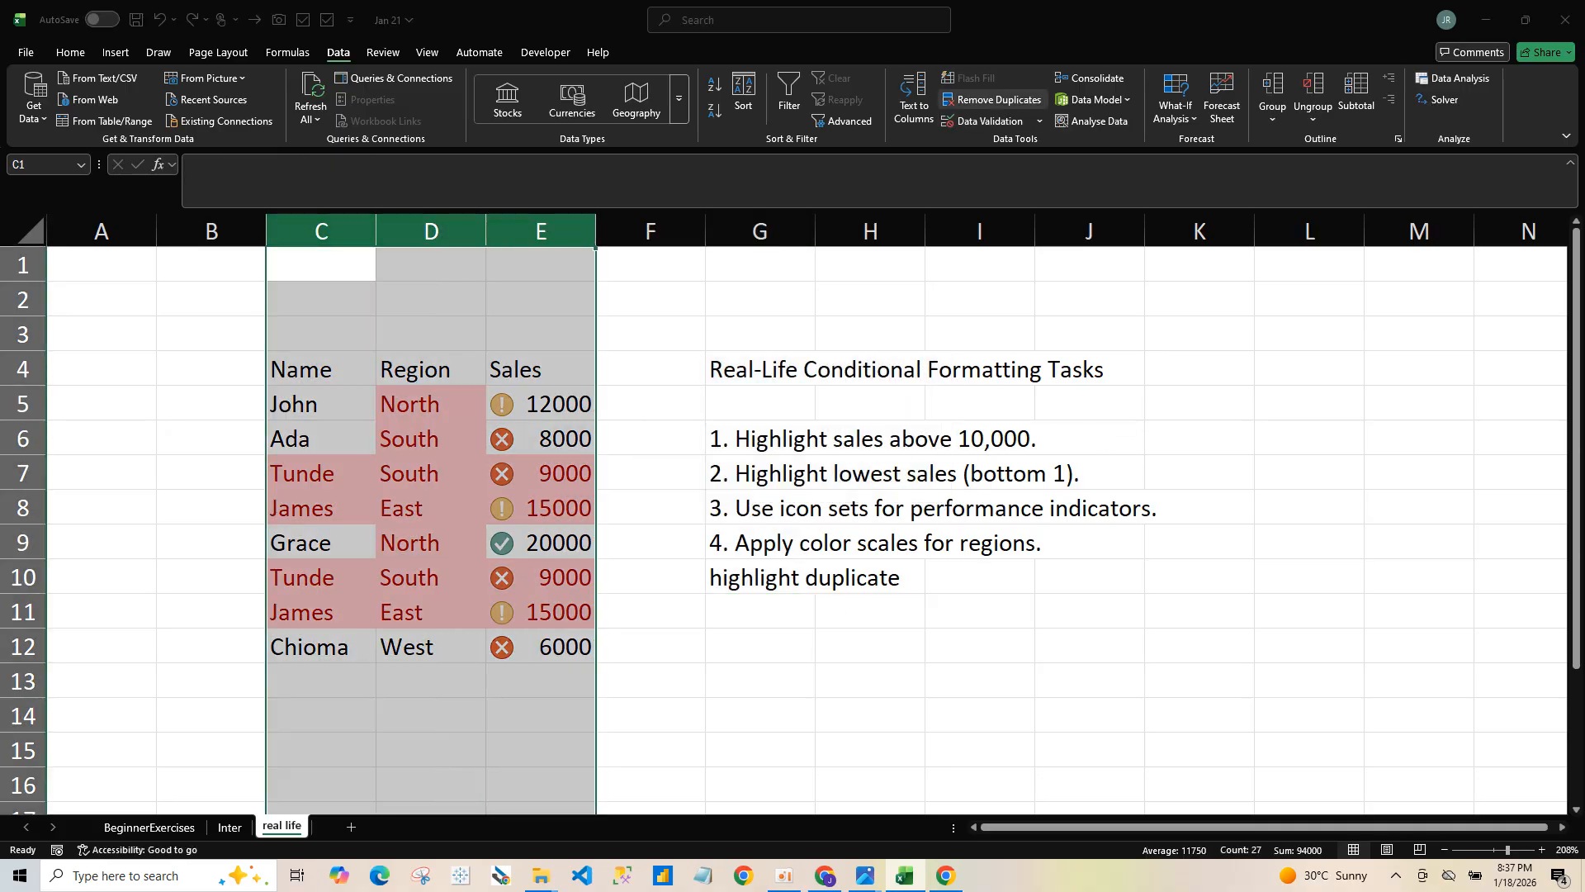
click(1079, 603)
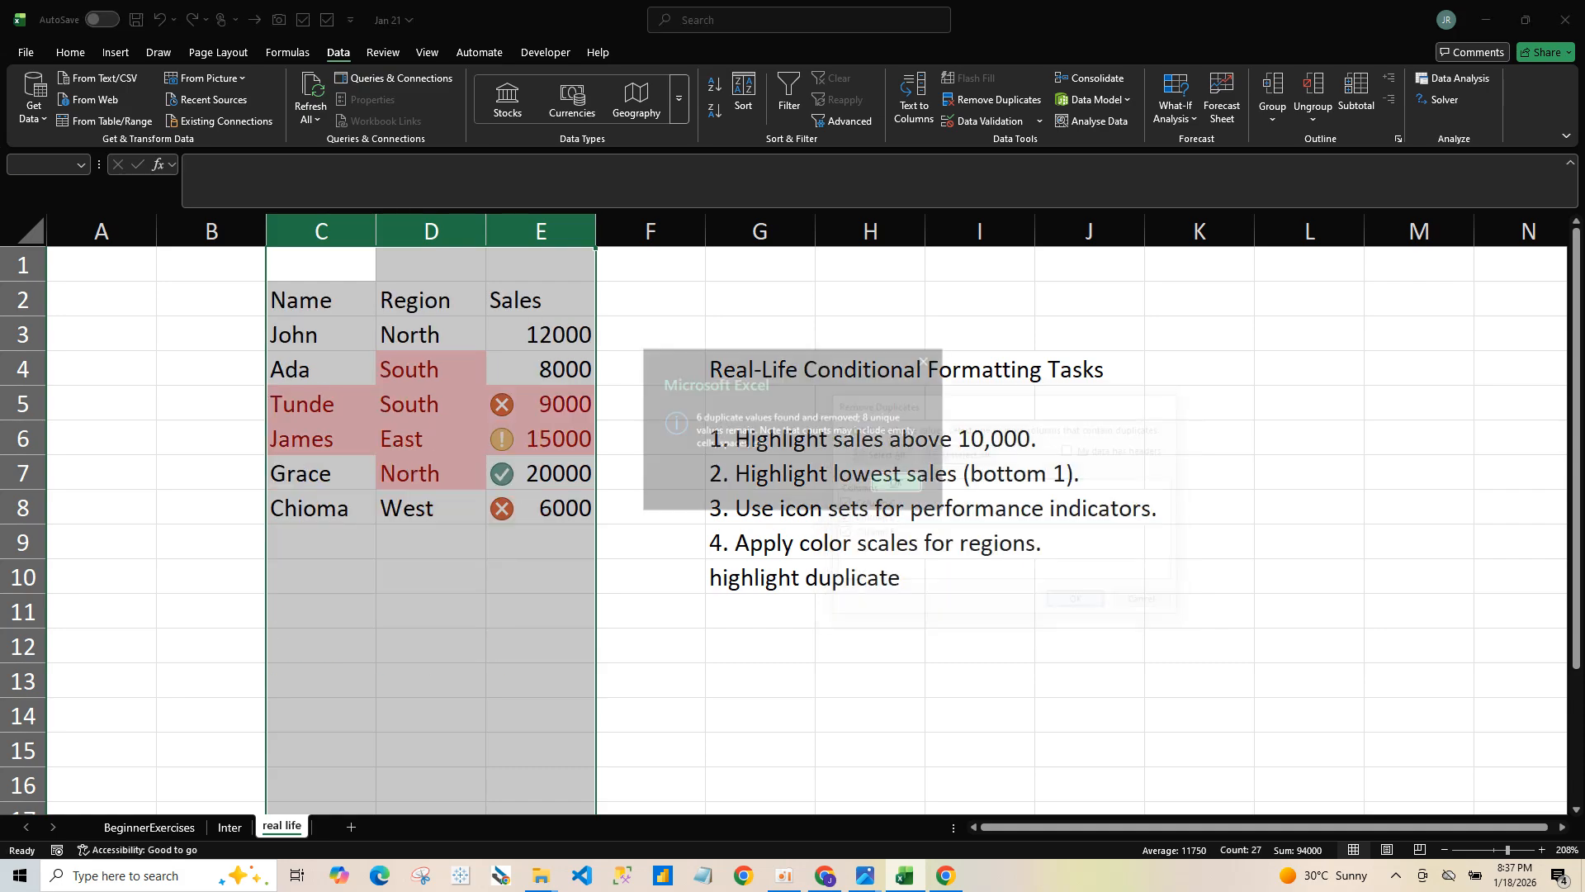
key(Return)
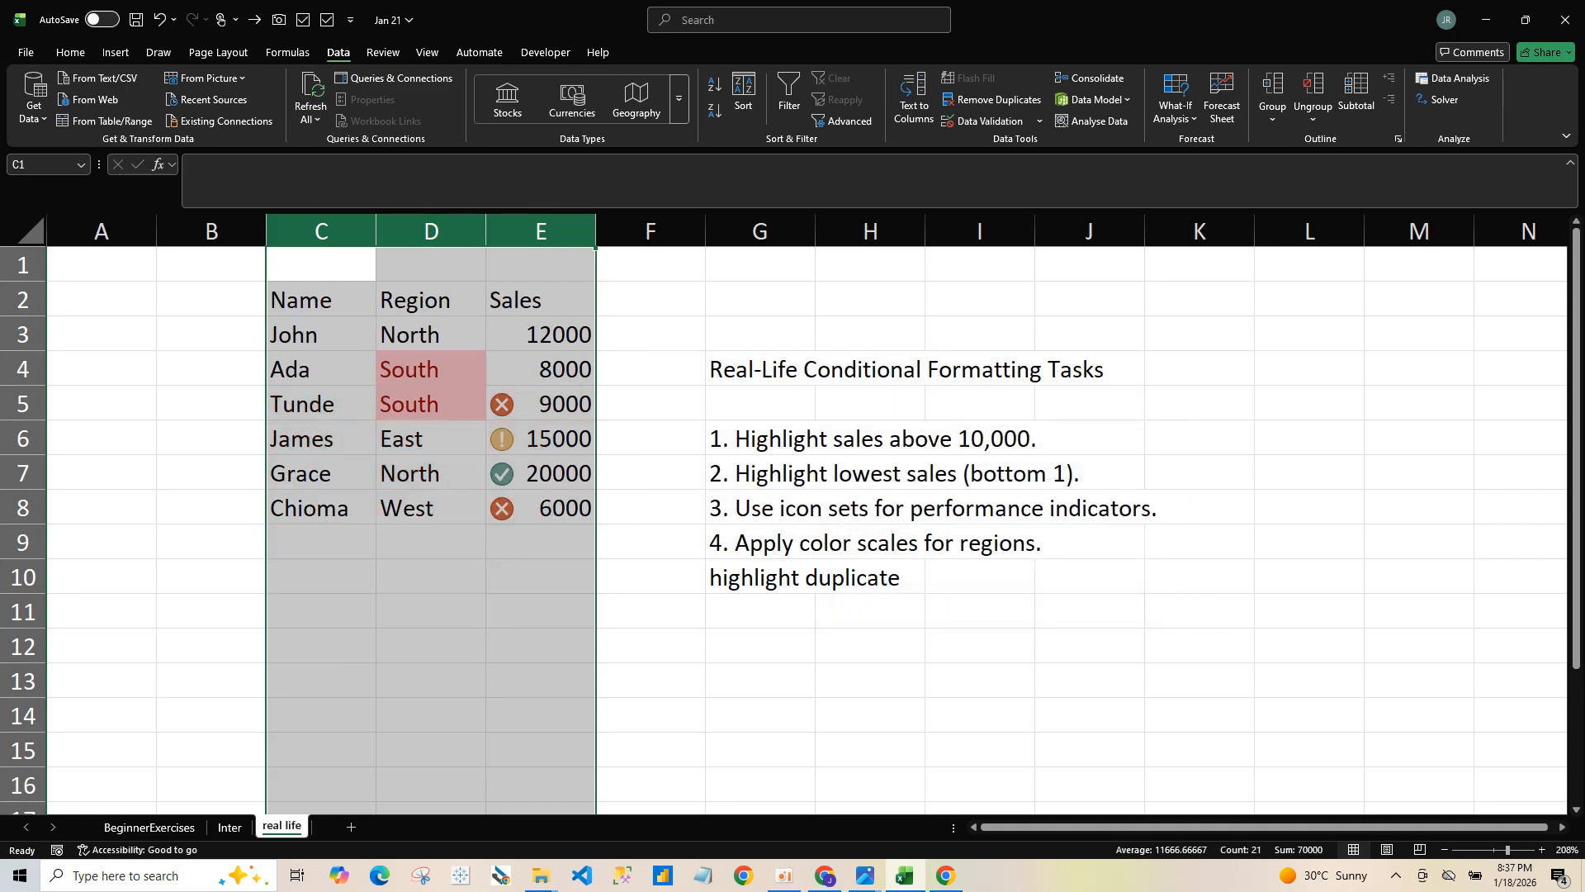
Step: Examine the repeated South entries and the neighbouring regions in the Region column
click(431, 507)
drag(431, 405, 431, 369)
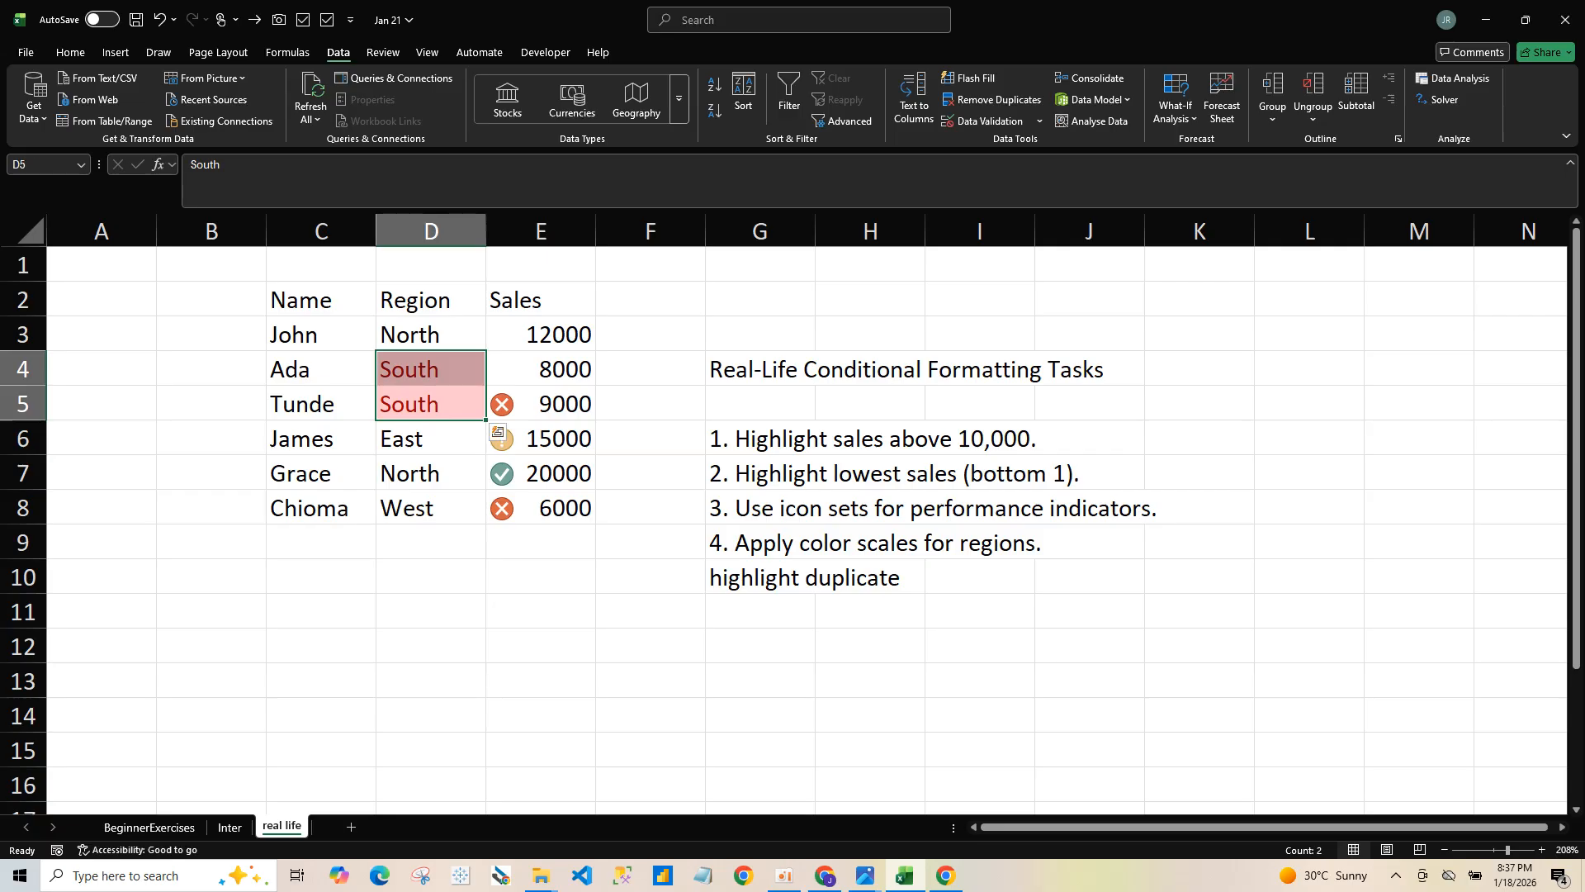
click(431, 440)
drag(431, 370, 431, 473)
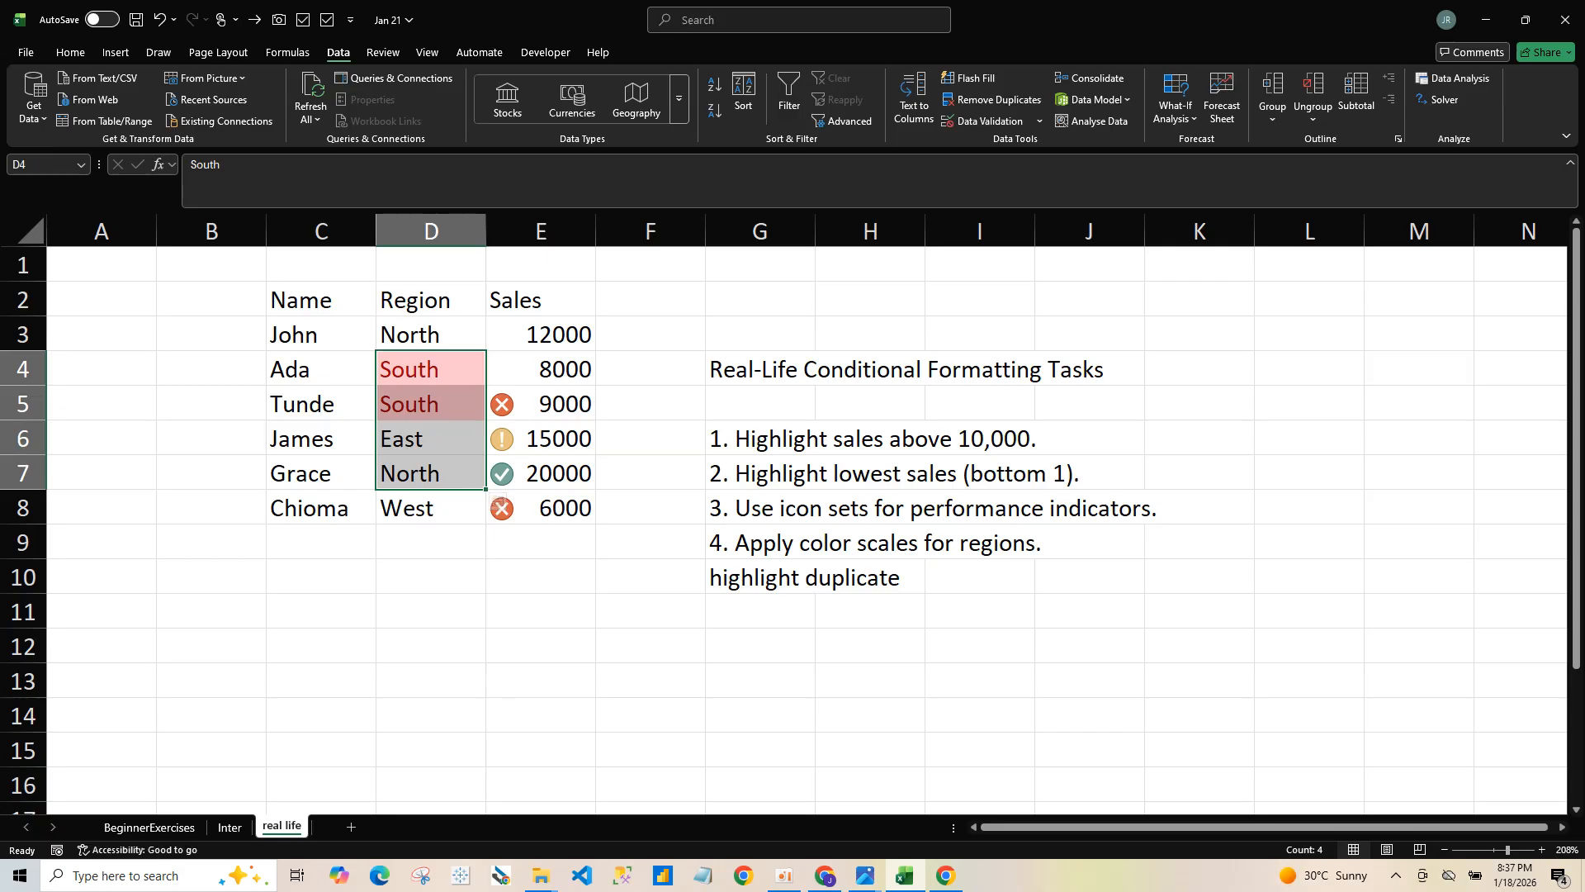
click(431, 439)
Step: Clear the conditional formatting rules from the entire sheet
drag(320, 369, 540, 439)
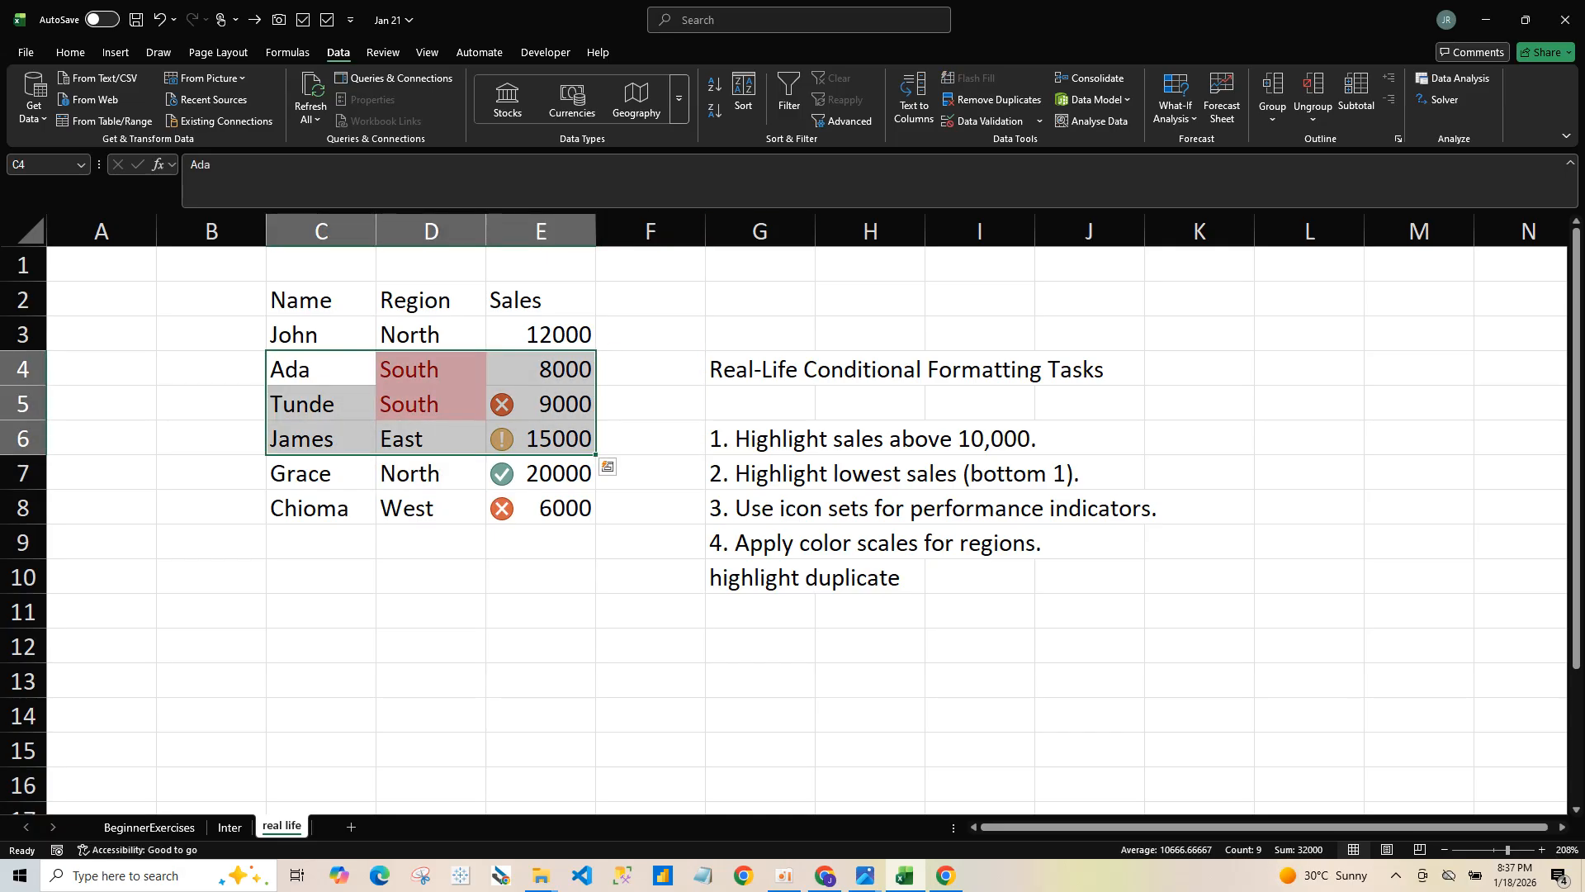
click(71, 52)
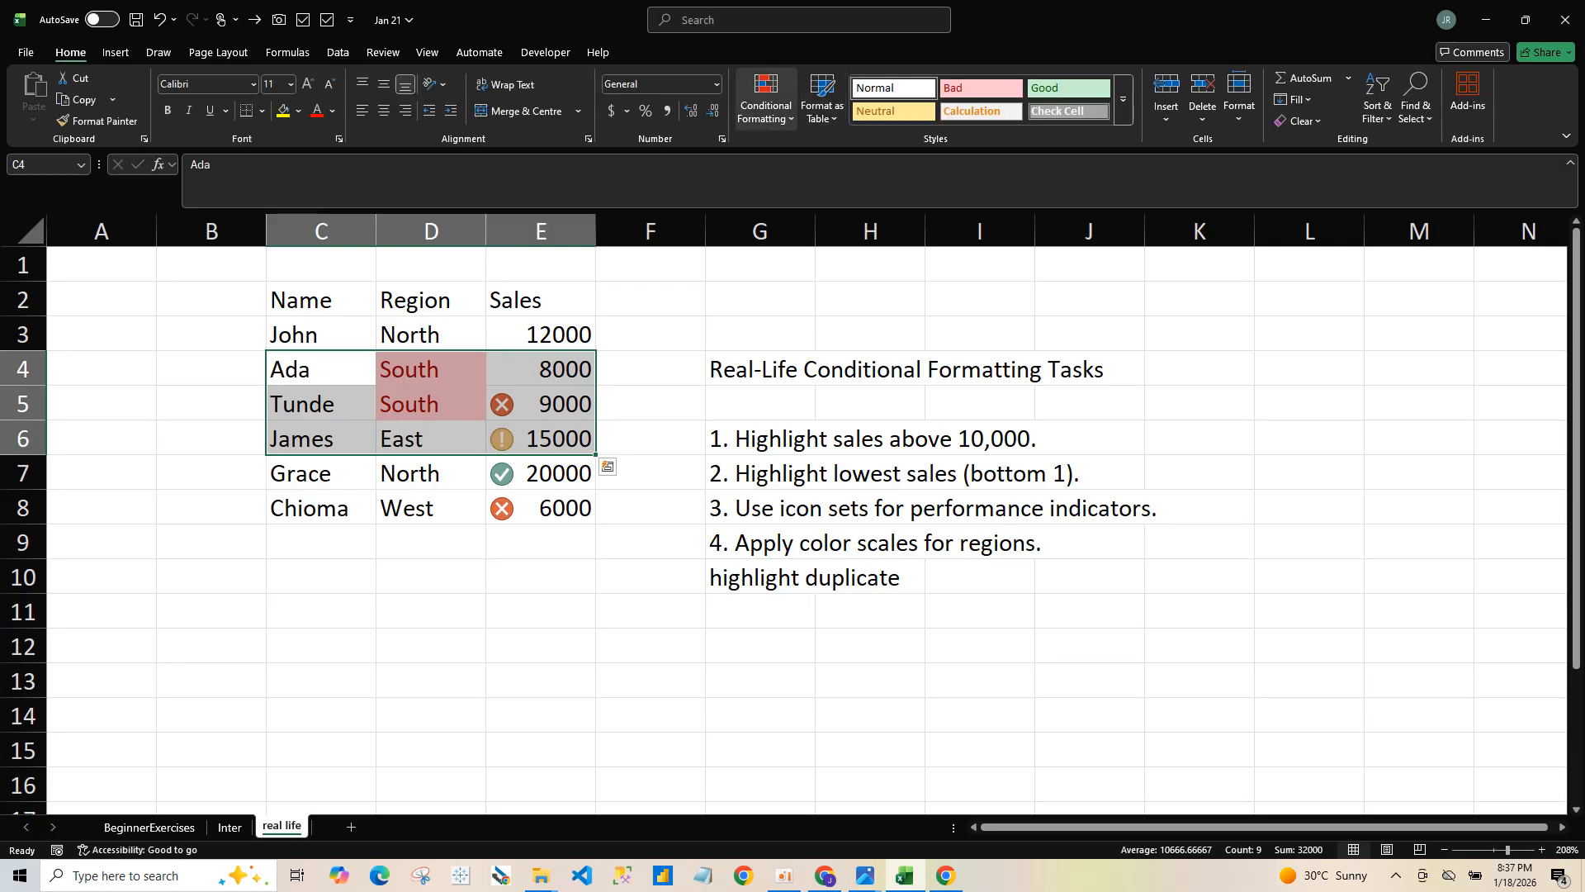
click(766, 99)
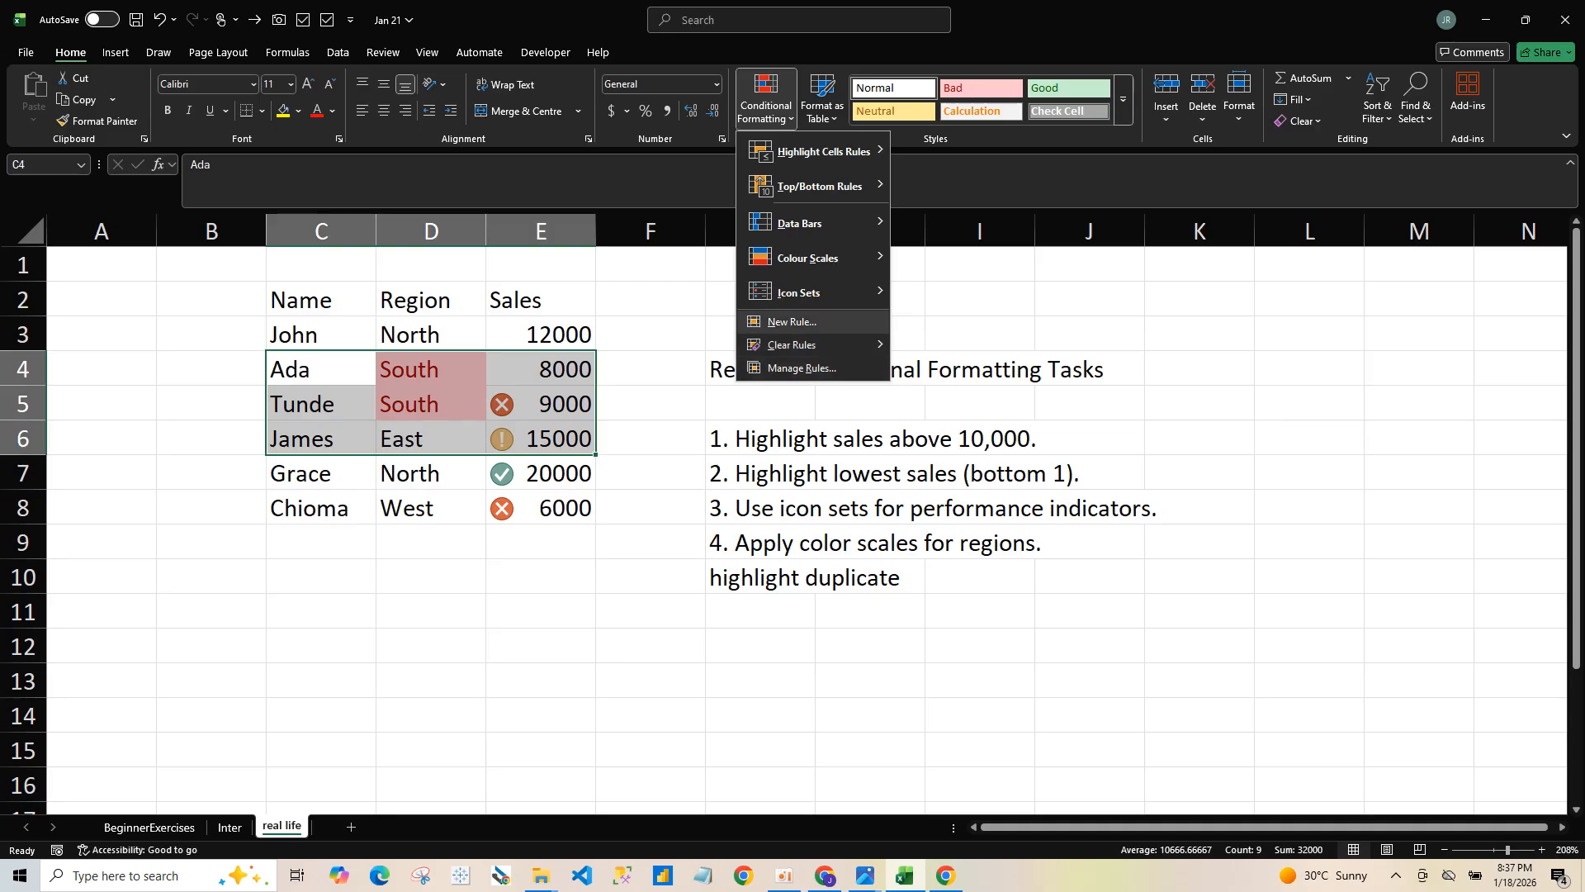
mouse_move(814, 345)
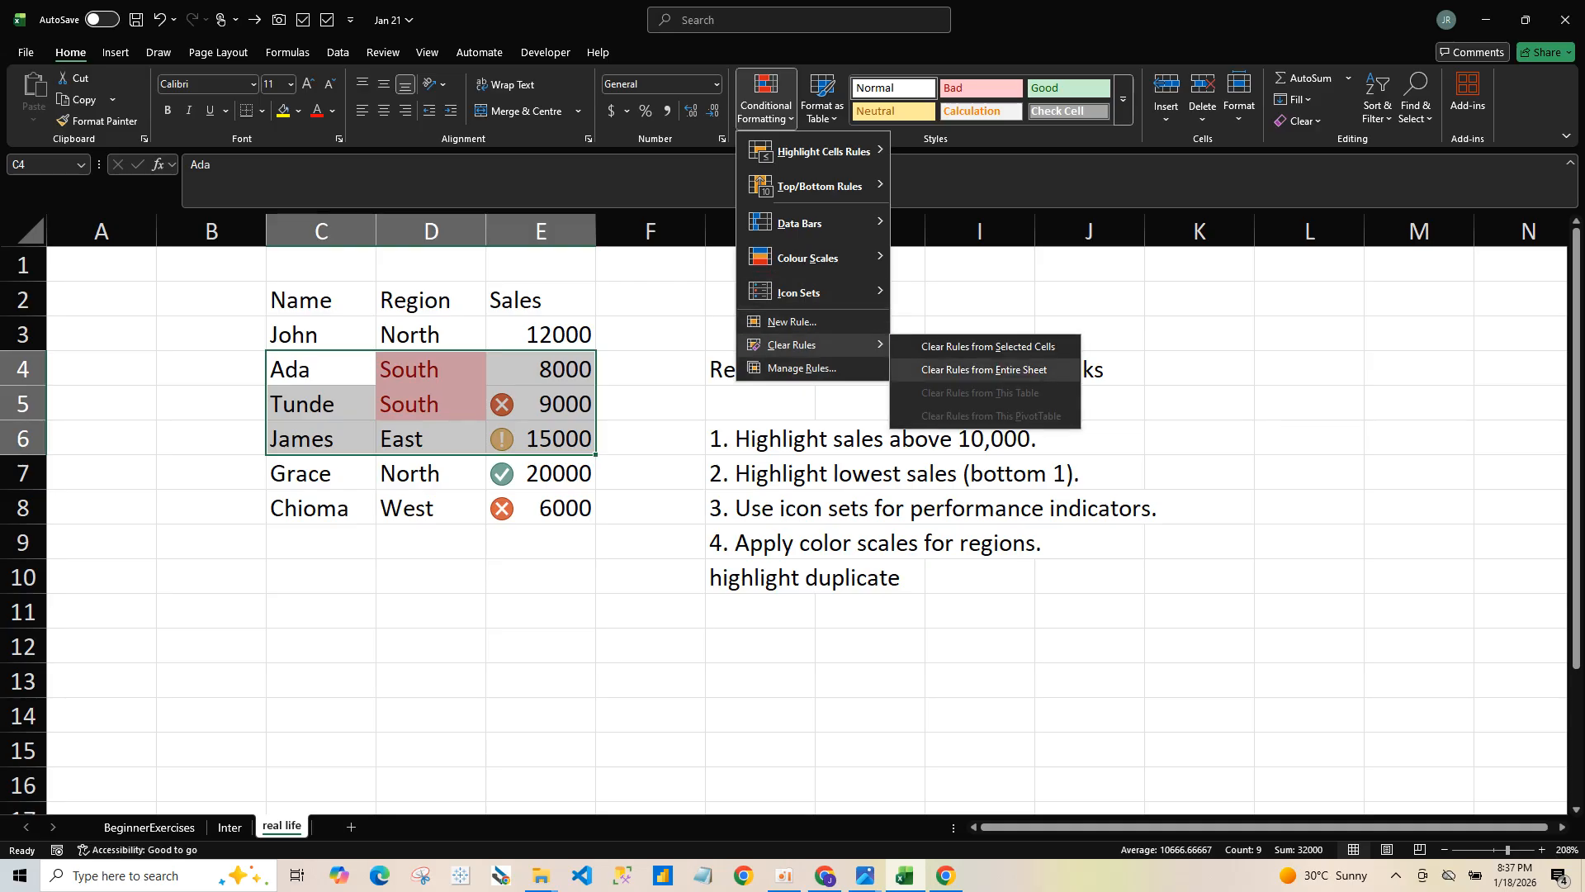
click(987, 346)
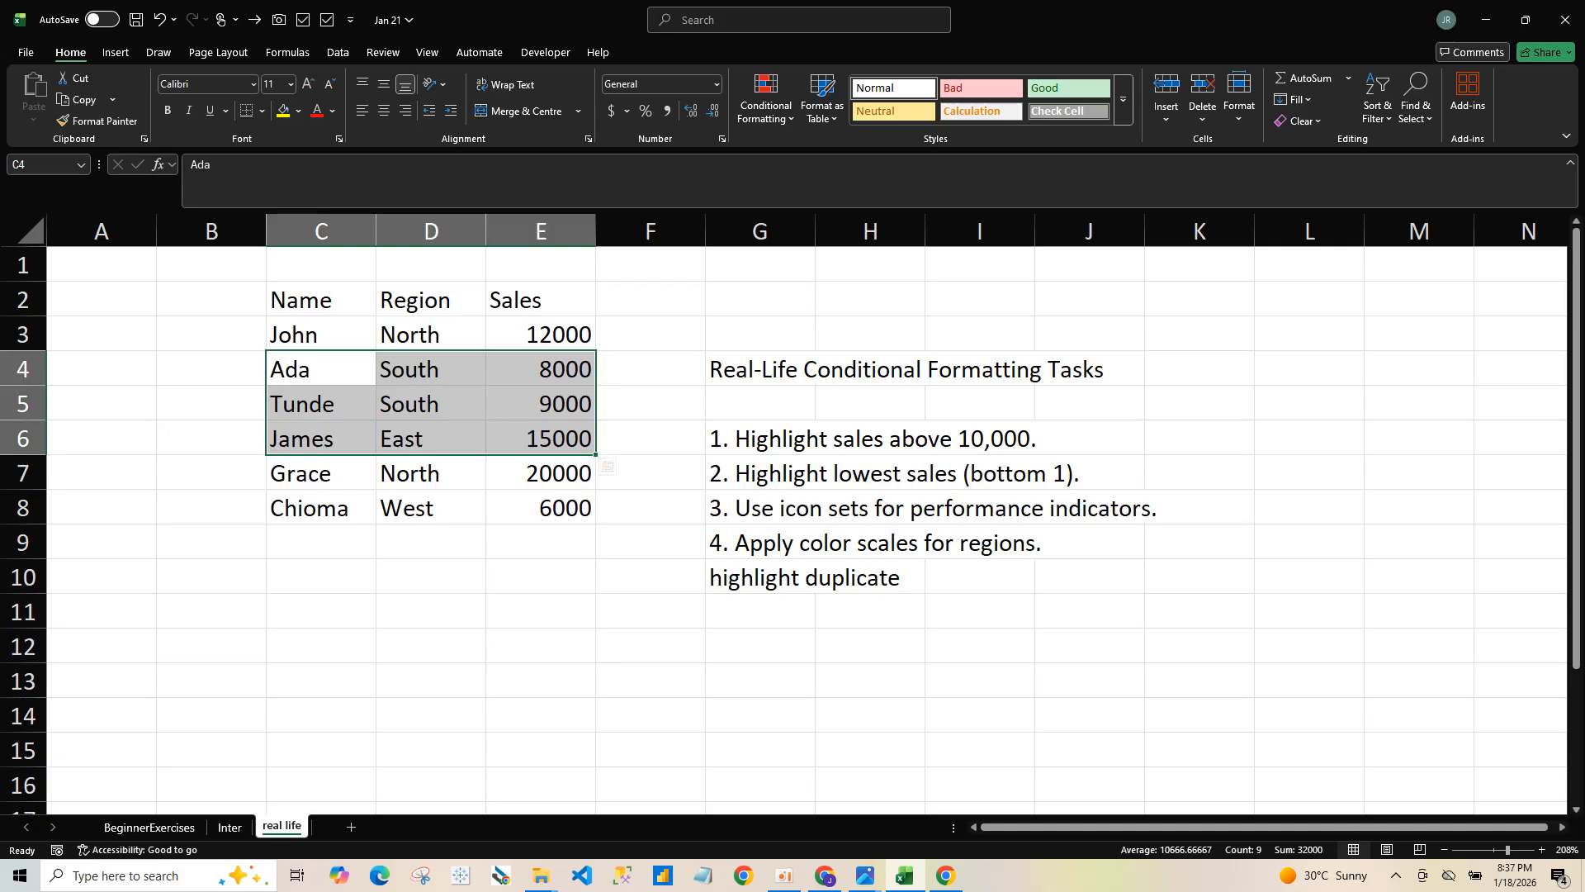
Step: Undo the rule clearing and the duplicate removal, and select the restored records in C10:E11
key(ctrl+z)
key(ctrl+z)
key(ctrl+z)
drag(322, 577, 541, 611)
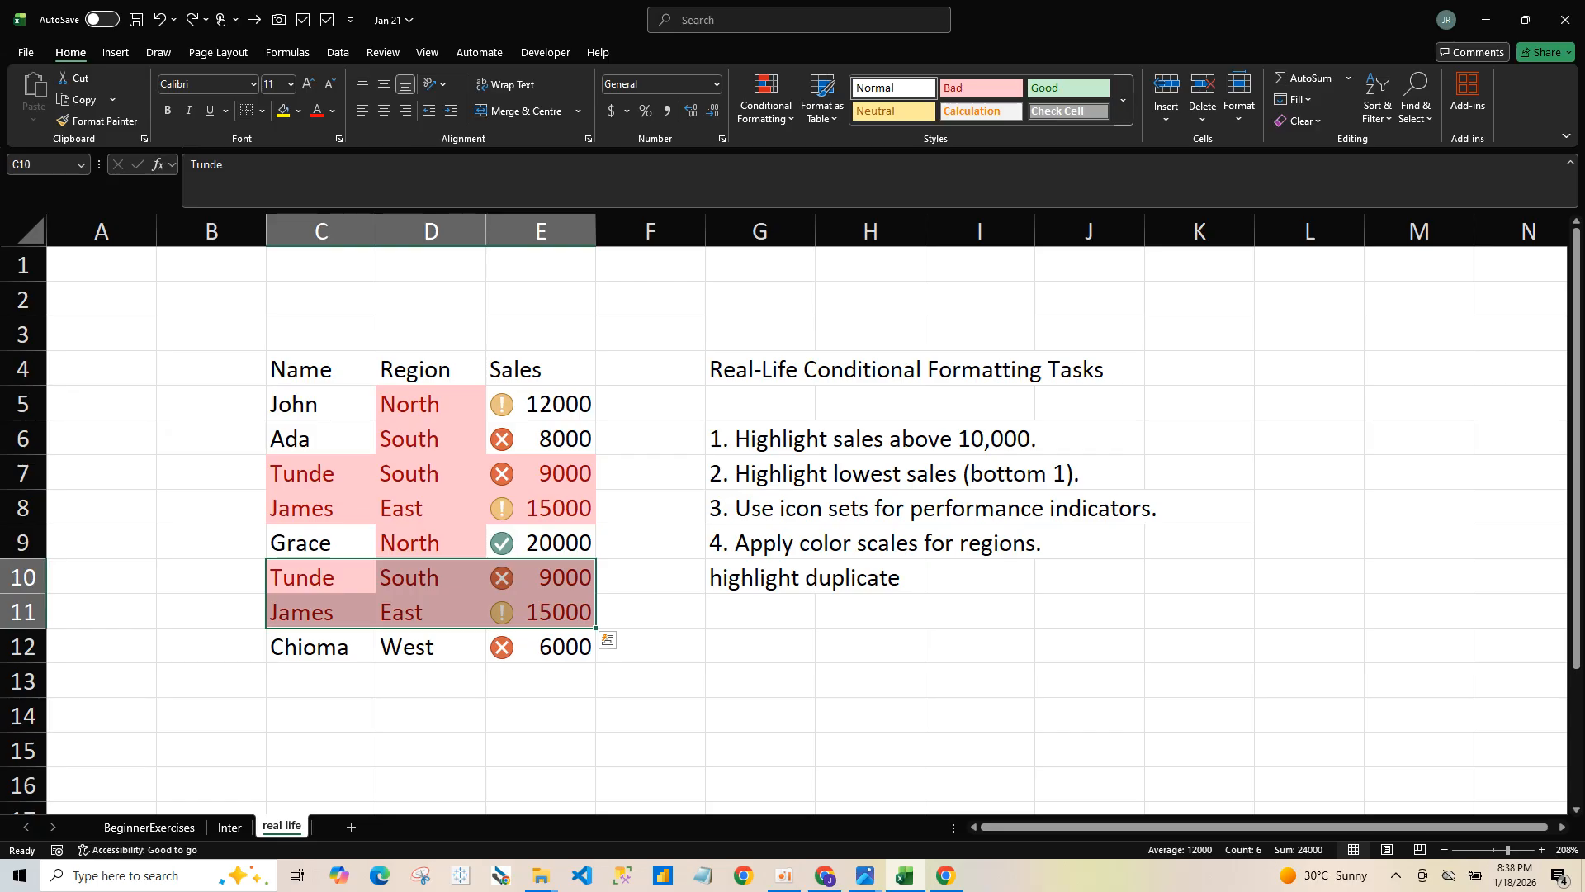
click(784, 875)
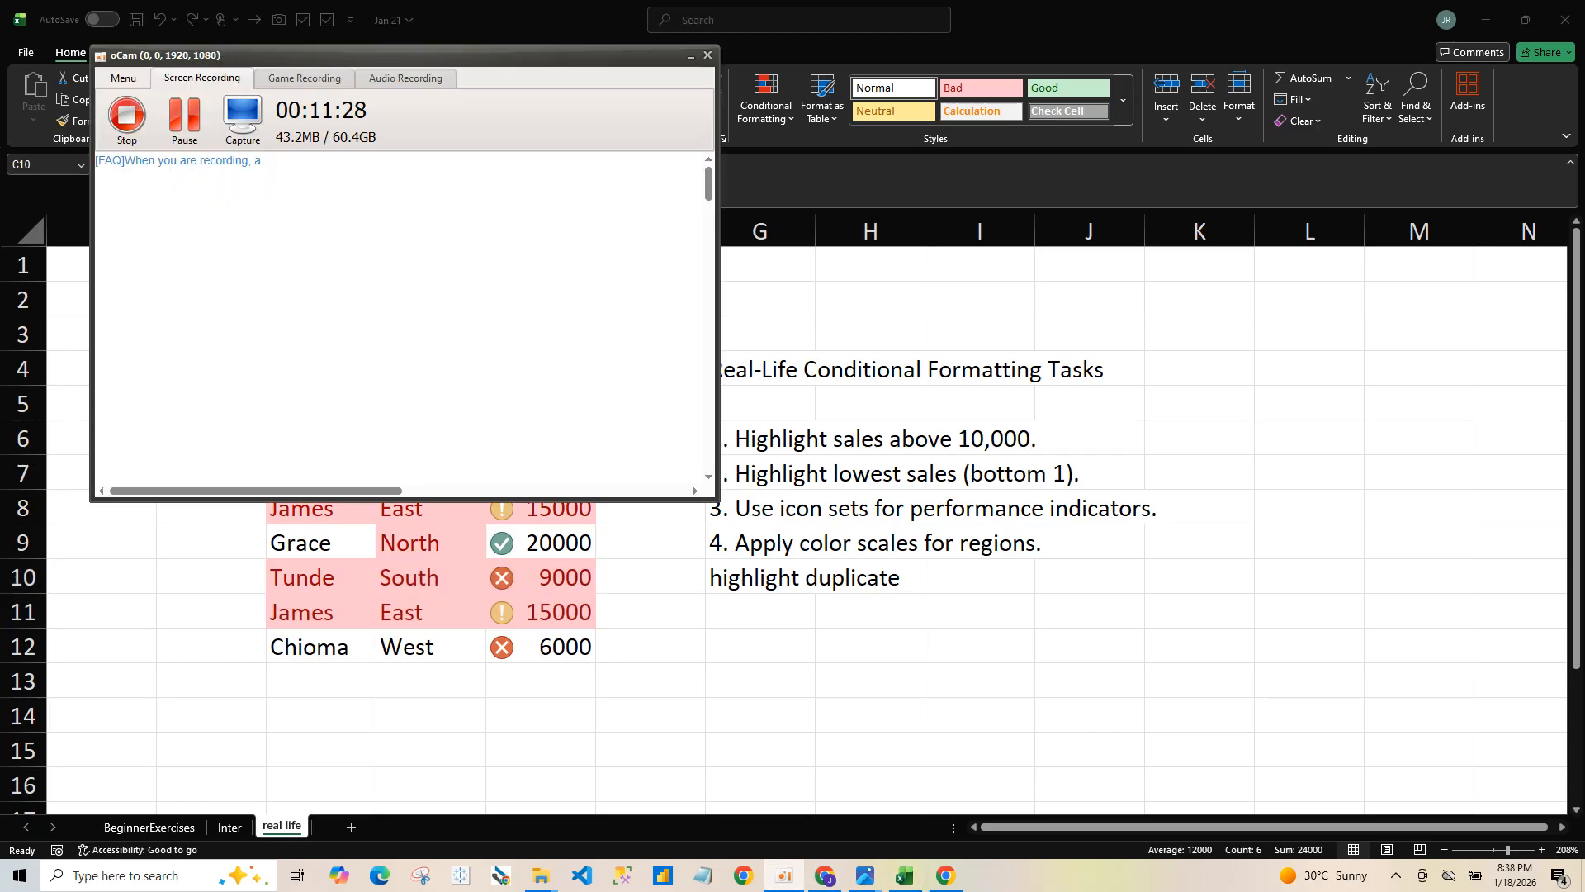